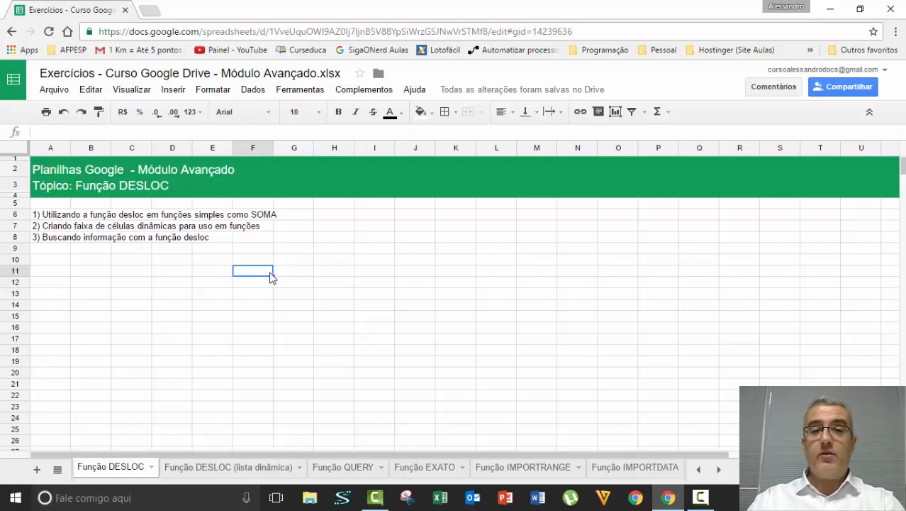
Enter the numbers 1 to 7 down column B, one per cell, in B11 through B17.
{"action": "key", "text": "Left"}
{"action": "key", "text": "Left"}
{"action": "key", "text": "Left"}
{"action": "key", "text": "Left"}
{"action": "key", "text": "Left"}
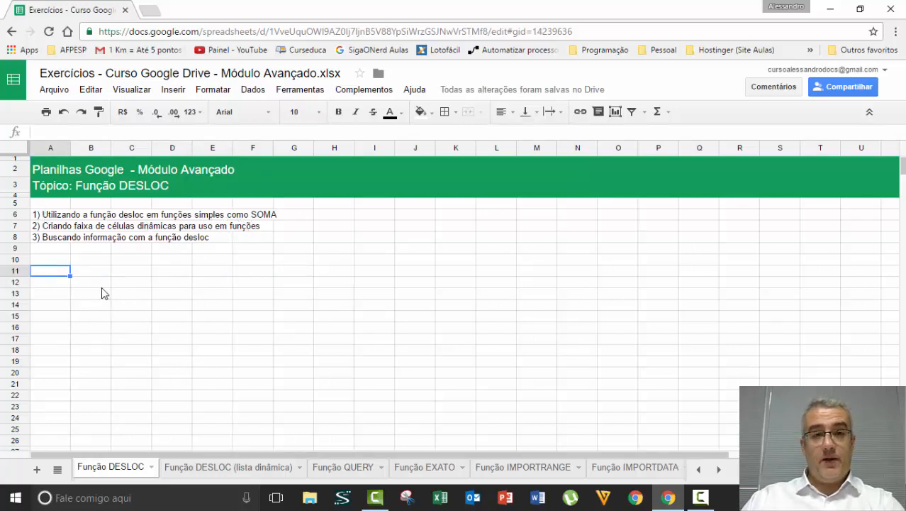
{"action": "key", "text": "Right"}
{"action": "type", "text": "1"}
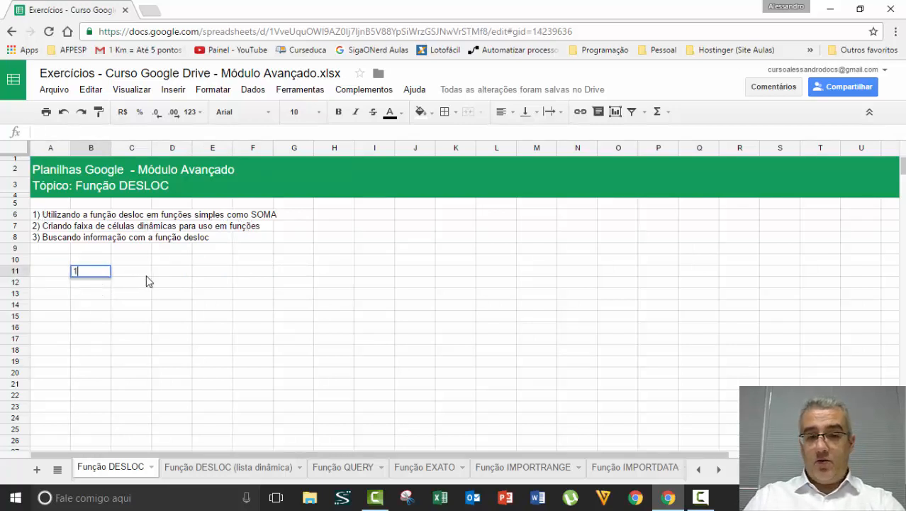
{"action": "type", "text": " 2 3 4 5 6"}
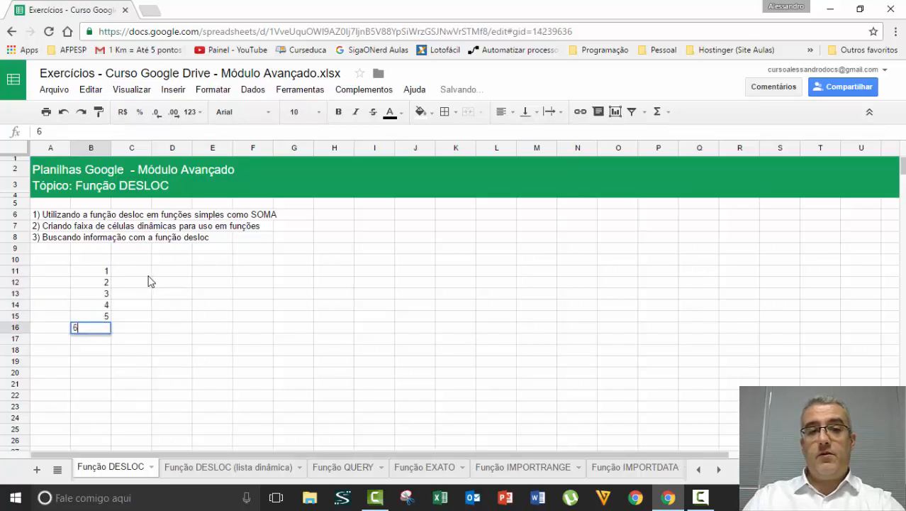
{"action": "key", "text": "Return"}
{"action": "type", "text": "7"}
{"action": "key", "text": "Return"}
{"action": "key", "text": "Return"}
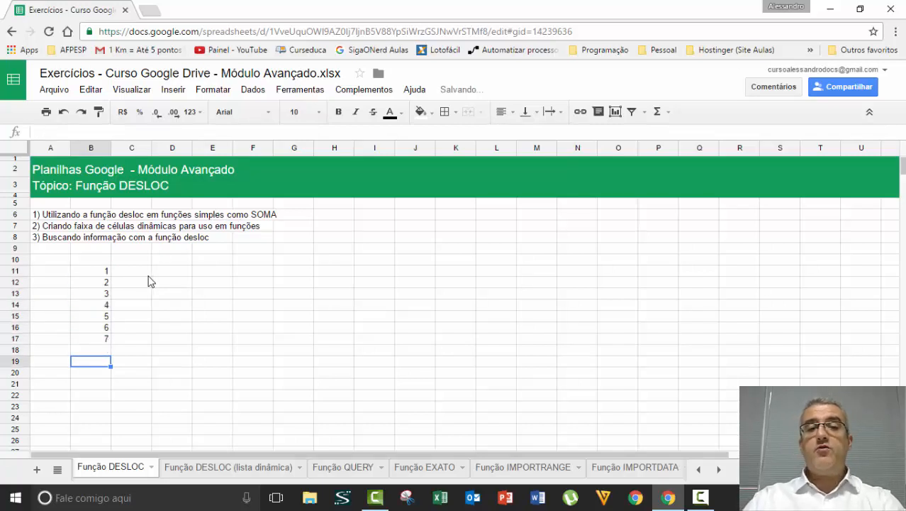
{"action": "key", "text": "Up"}
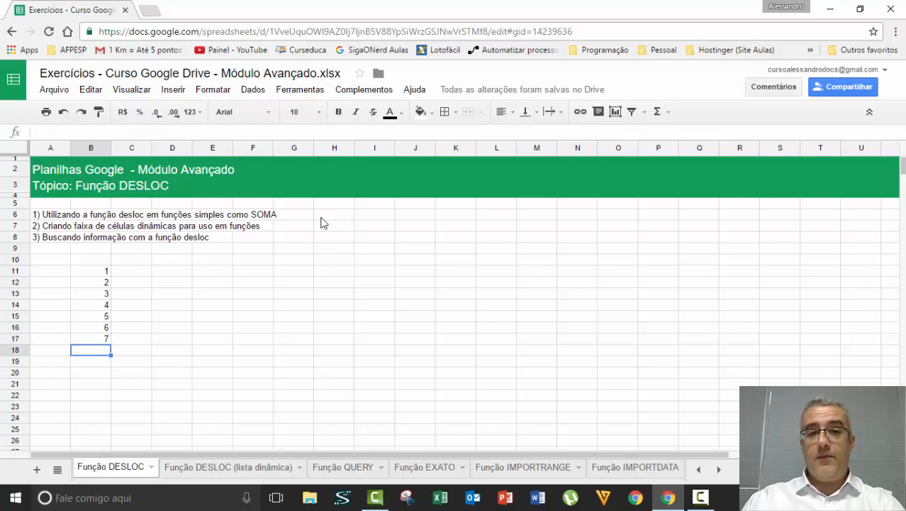
Start a DESLOC formula in C11 with B11 as the reference cell.
{"action": "left_click", "coordinate": [322, 217]}
{"action": "left_click", "coordinate": [150, 272]}
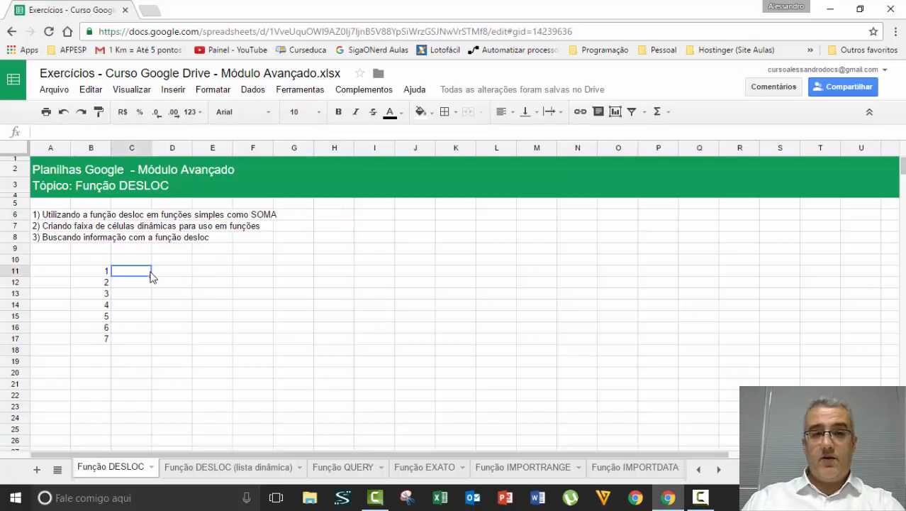
{"action": "type", "text": "="}
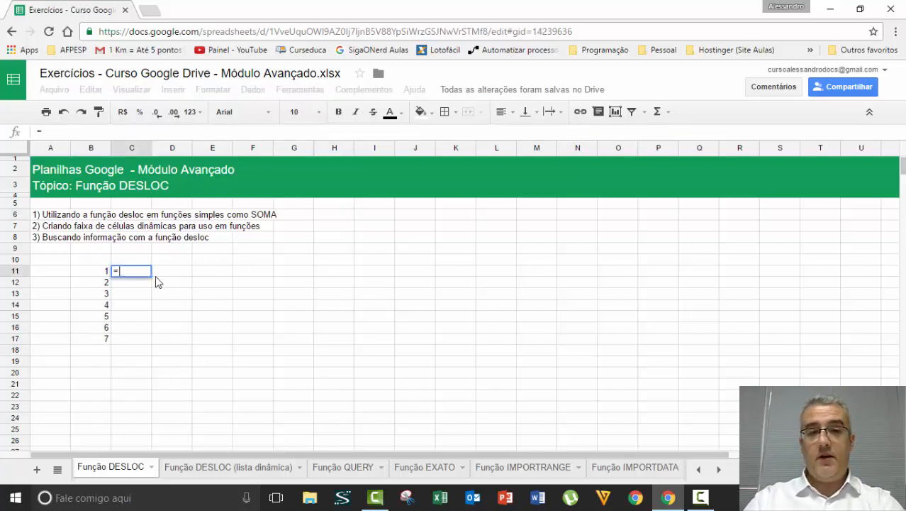
{"action": "type", "text": "DESLOC"}
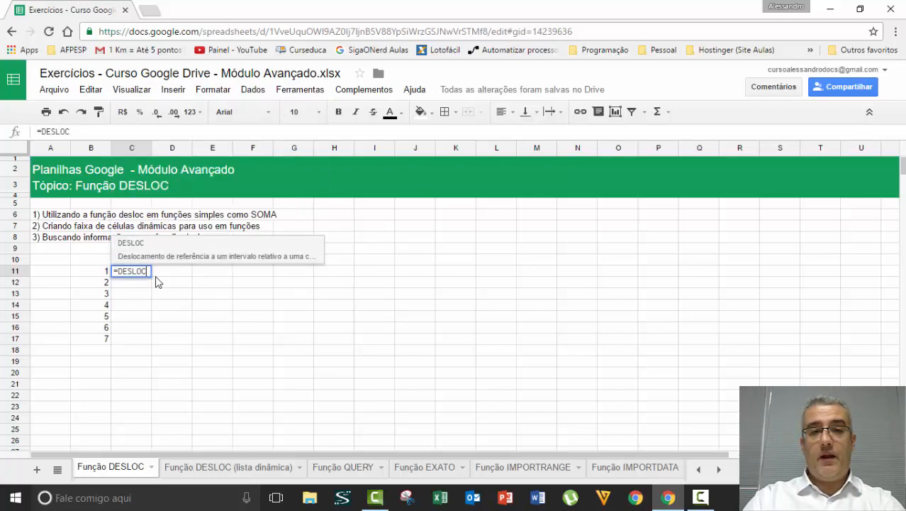
{"action": "type", "text": "("}
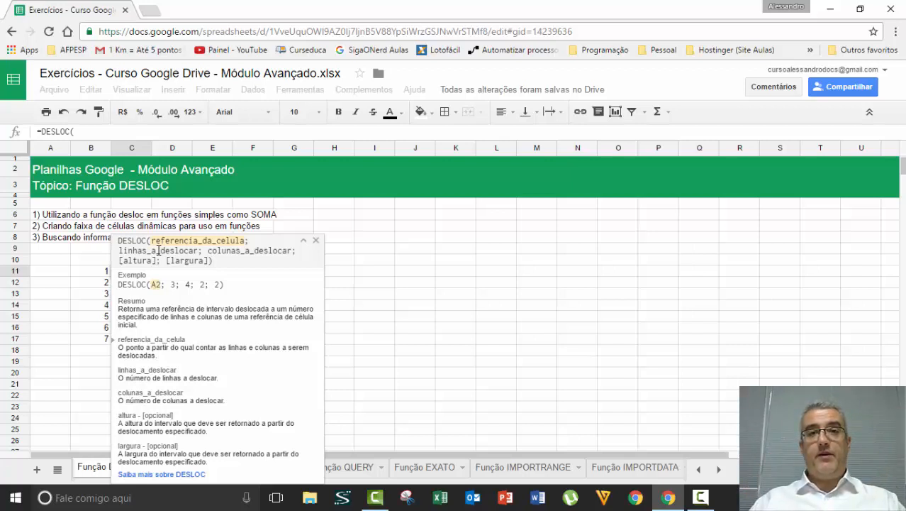
{"action": "left_click", "coordinate": [96, 272]}
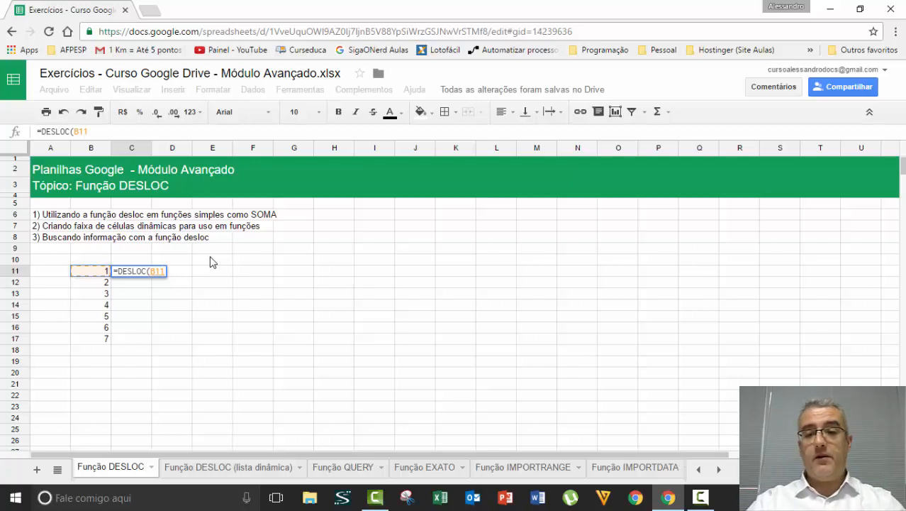
{"action": "type", "text": ";"}
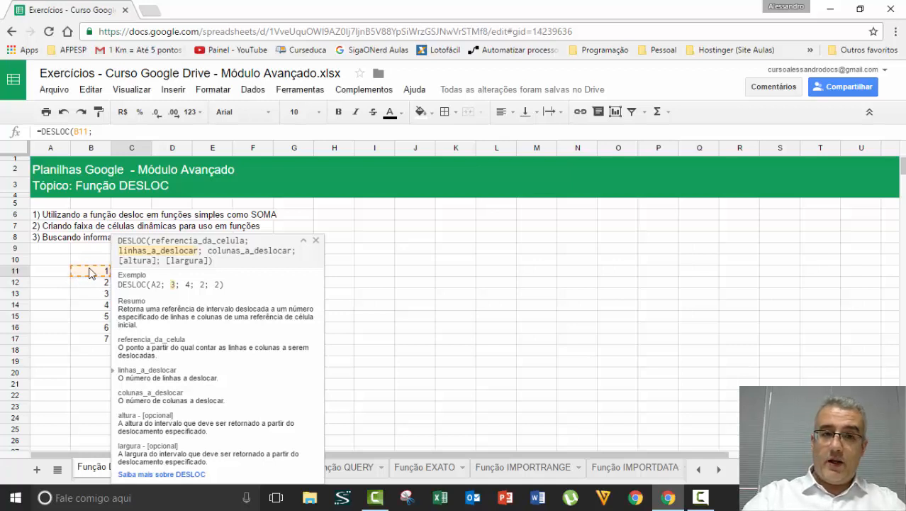
Add offsets of 0 rows and 0 columns to the DESLOC formula and collapse the function help.
{"action": "type", "text": "0"}
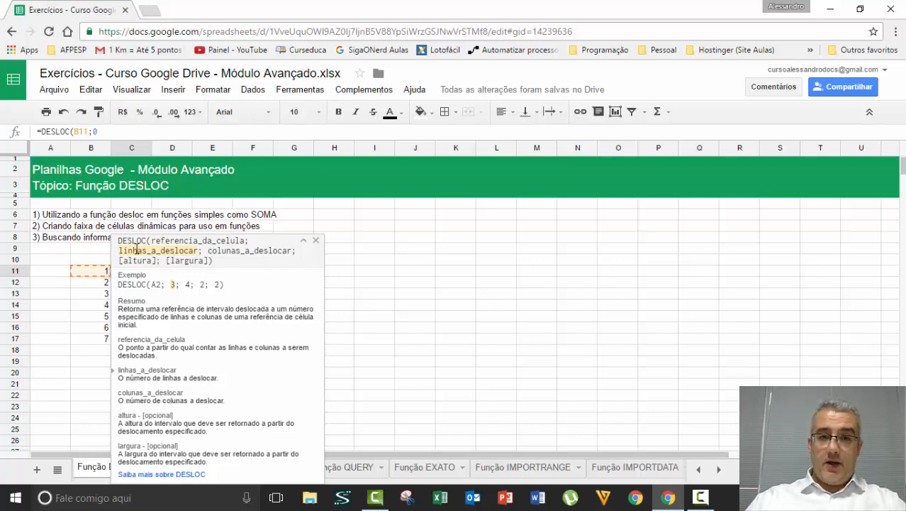
{"action": "left_click_drag", "start_coordinate": [198, 251], "coordinate": [144, 251]}
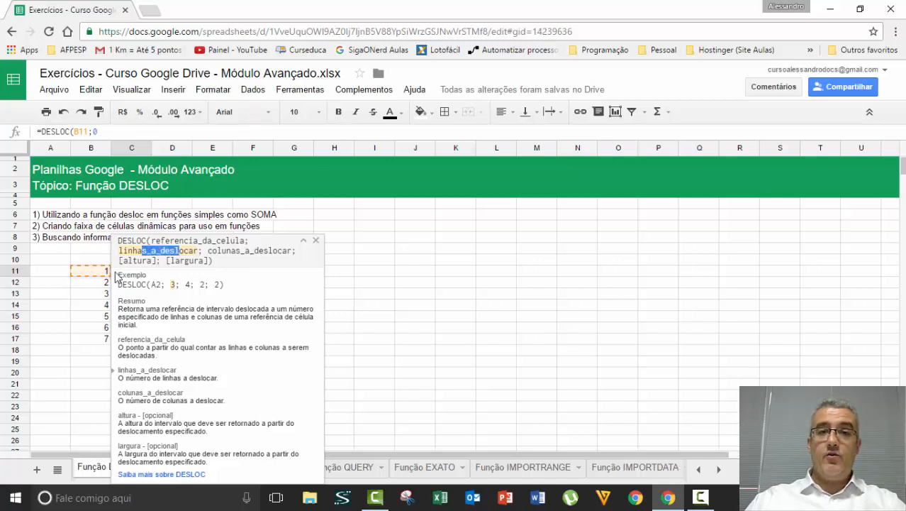
{"action": "left_click", "coordinate": [114, 133]}
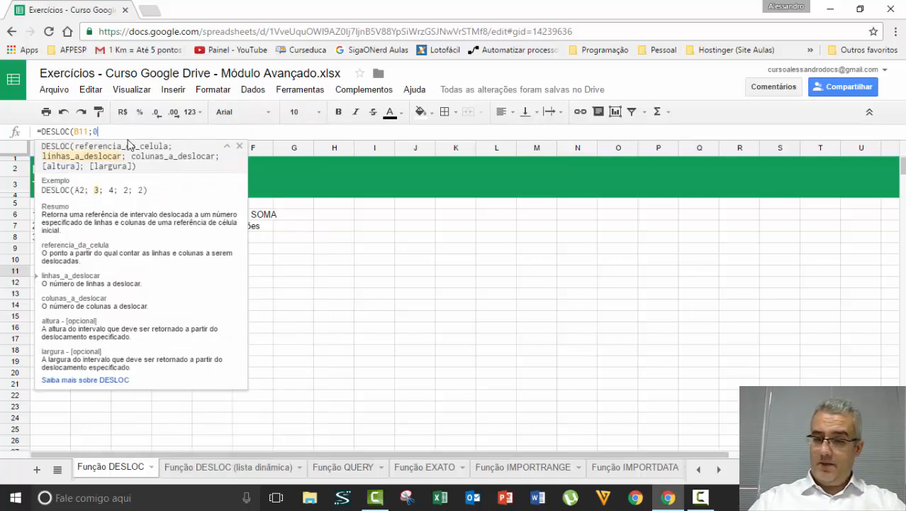
{"action": "type", "text": ";"}
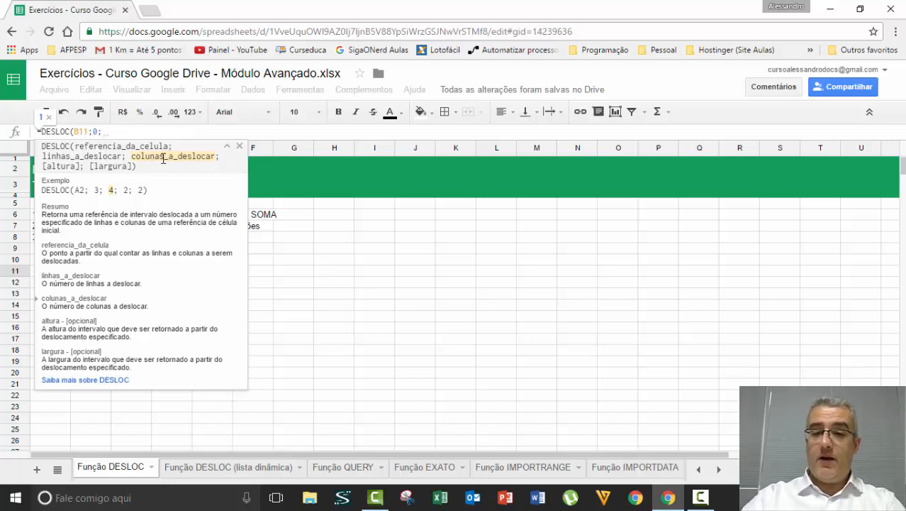
{"action": "type", "text": "0"}
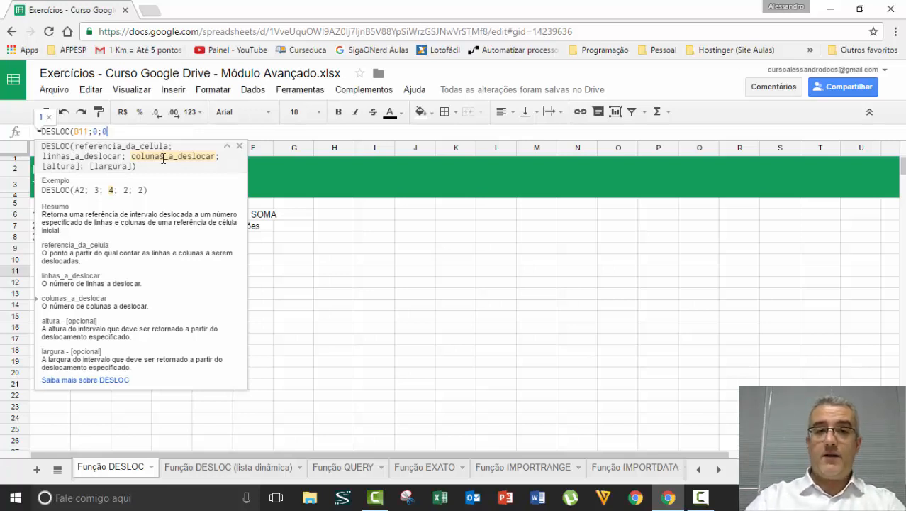
{"action": "left_click", "coordinate": [227, 146]}
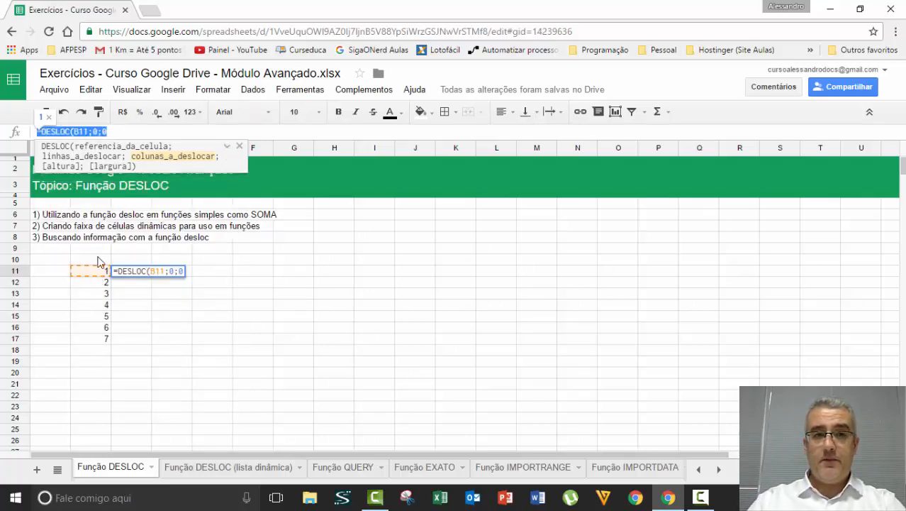
Complete the DESLOC formula in C11 with a height of 7 and a width of 1.
{"action": "type", "text": ";"}
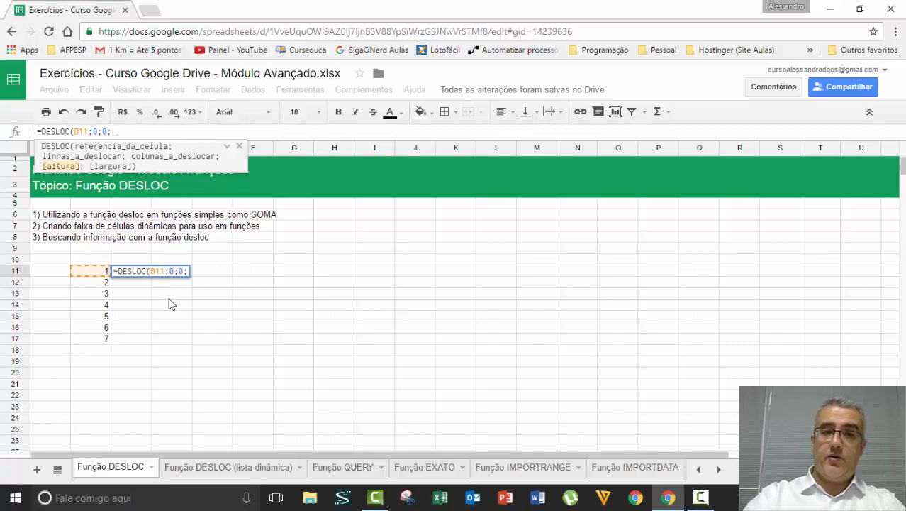
{"action": "type", "text": "7"}
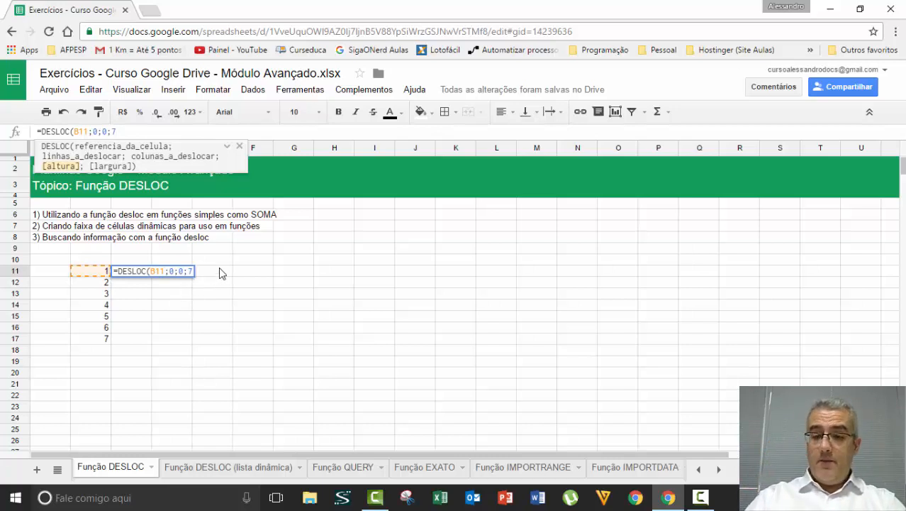
{"action": "type", "text": ";"}
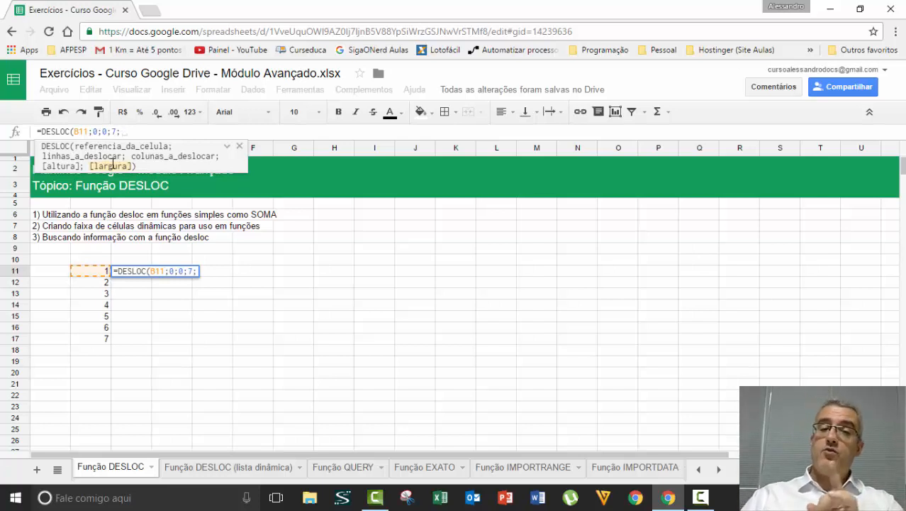
{"action": "type", "text": "1"}
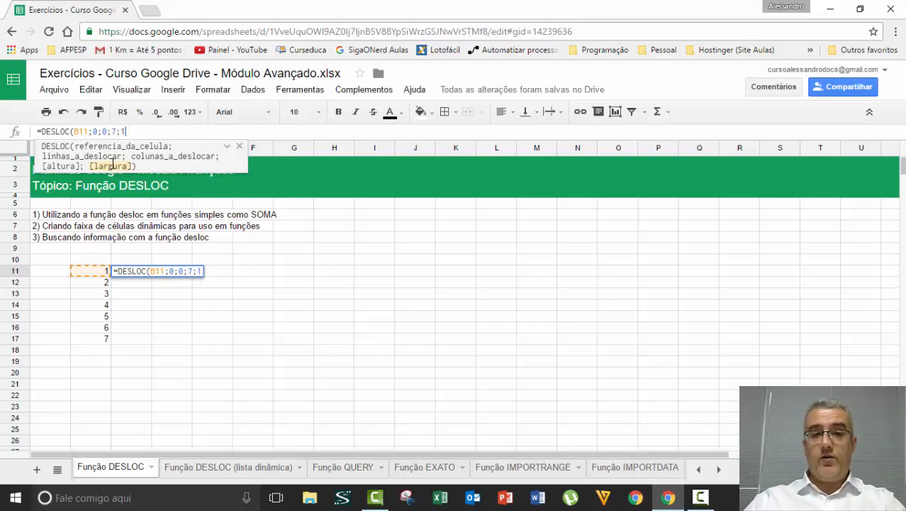
{"action": "type", "text": ")"}
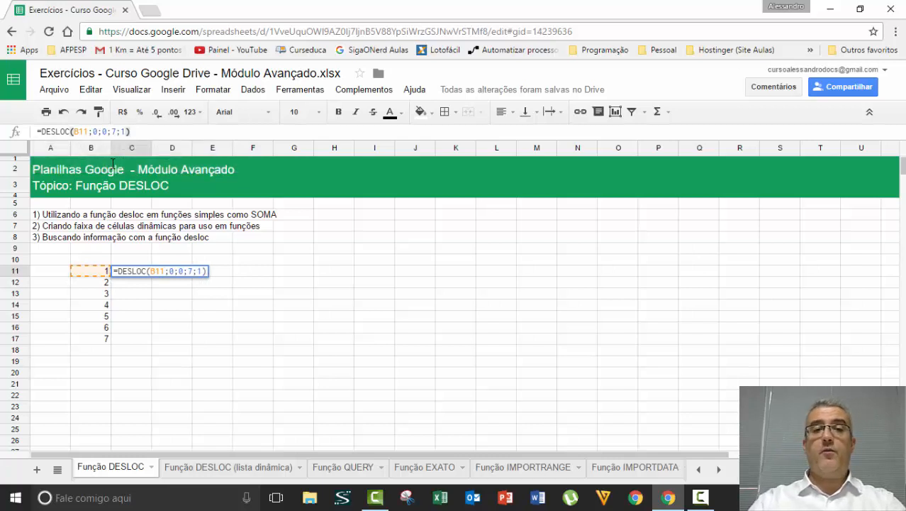
{"action": "key", "text": "Return"}
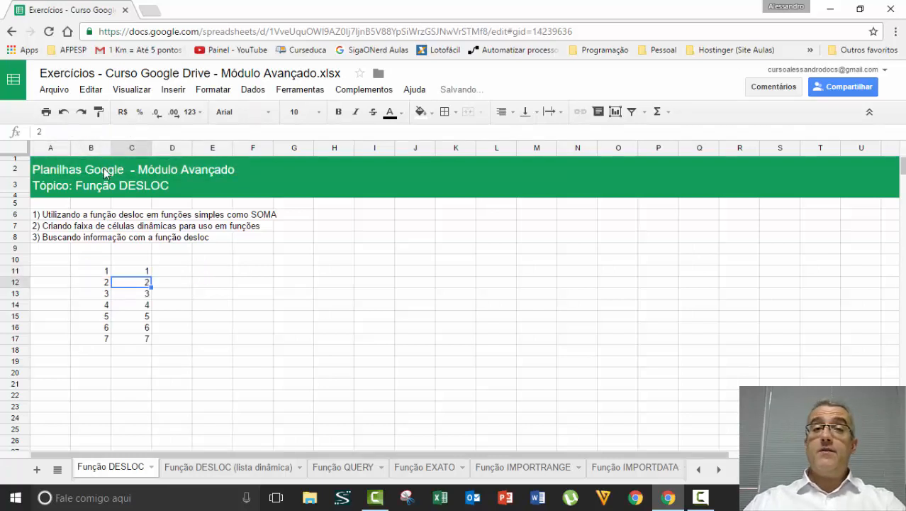
Examine the contents of cells C11 through C17 one by one to compare the formula cell with those below it.
{"action": "left_click", "coordinate": [143, 272]}
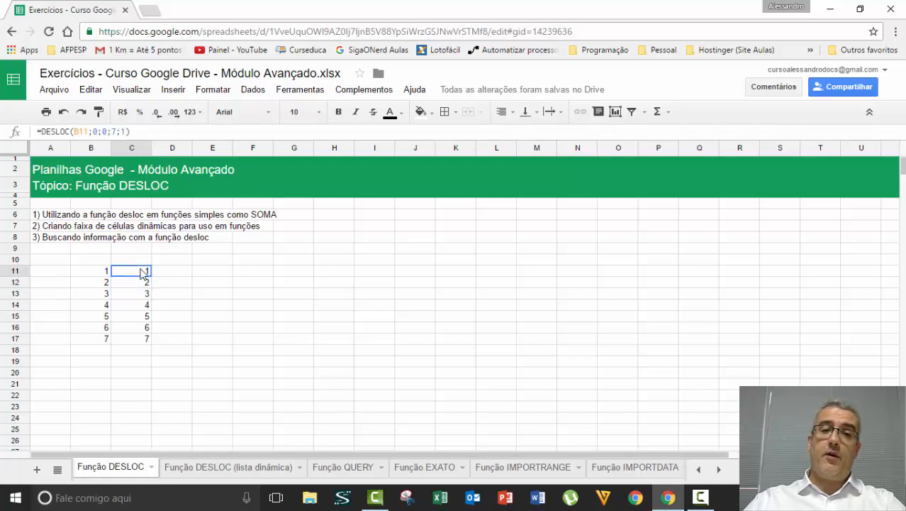
{"action": "left_click", "coordinate": [135, 282]}
{"action": "left_click", "coordinate": [136, 295]}
{"action": "left_click", "coordinate": [137, 305]}
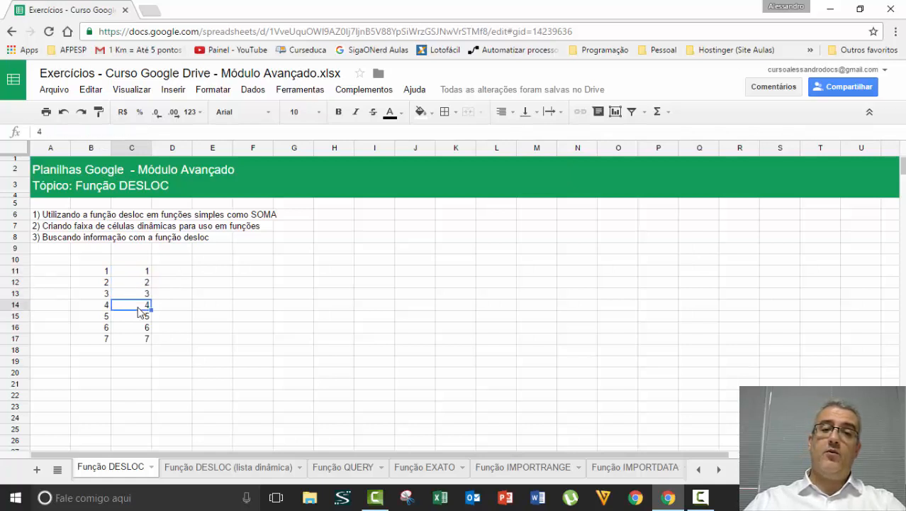
{"action": "left_click", "coordinate": [134, 318]}
{"action": "left_click", "coordinate": [132, 329]}
{"action": "left_click", "coordinate": [134, 339]}
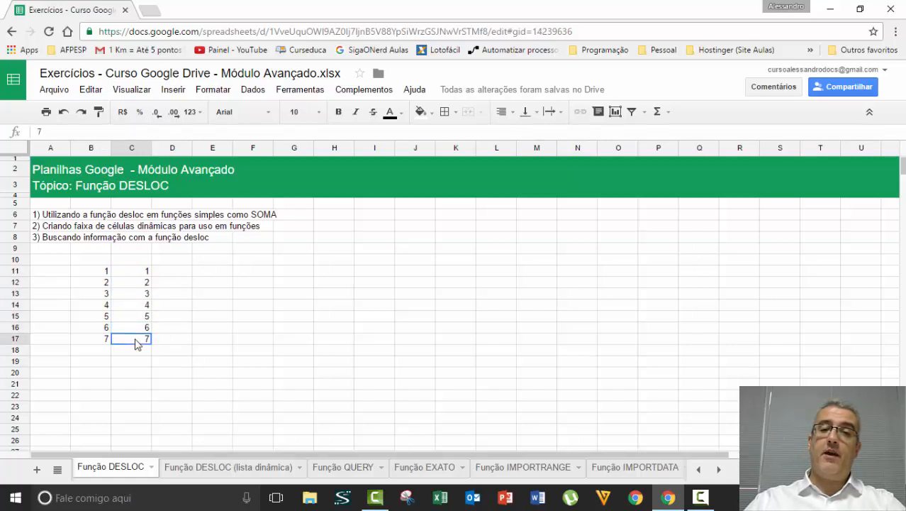
Wrap the C11 formula in SOMA so that it reads =SOMA(DESLOC(B11;0;0;7;1)).
{"action": "left_click", "coordinate": [147, 274]}
{"action": "key", "text": "F2"}
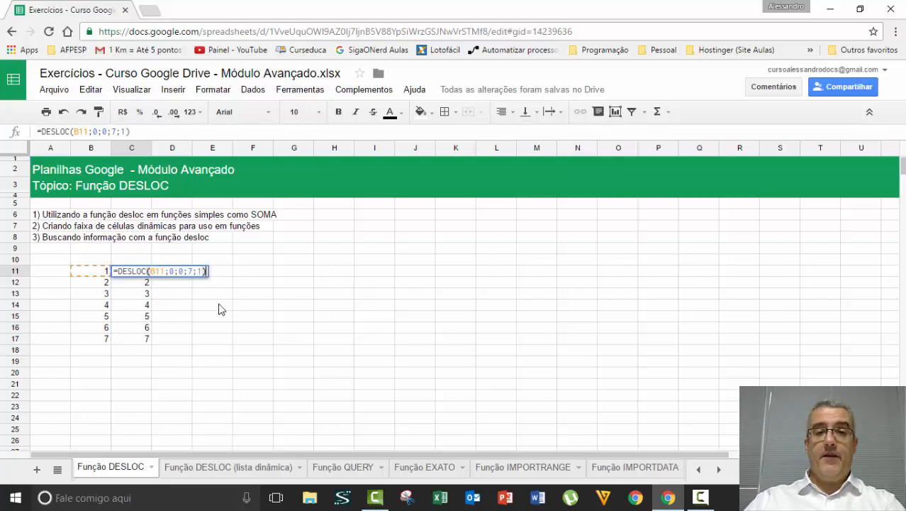
{"action": "left_click", "coordinate": [119, 273]}
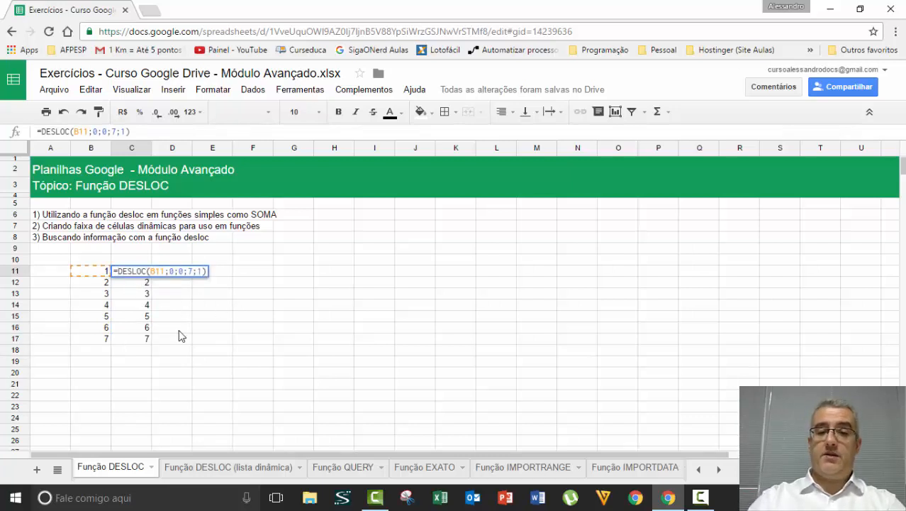
{"action": "type", "text": "SOMA("}
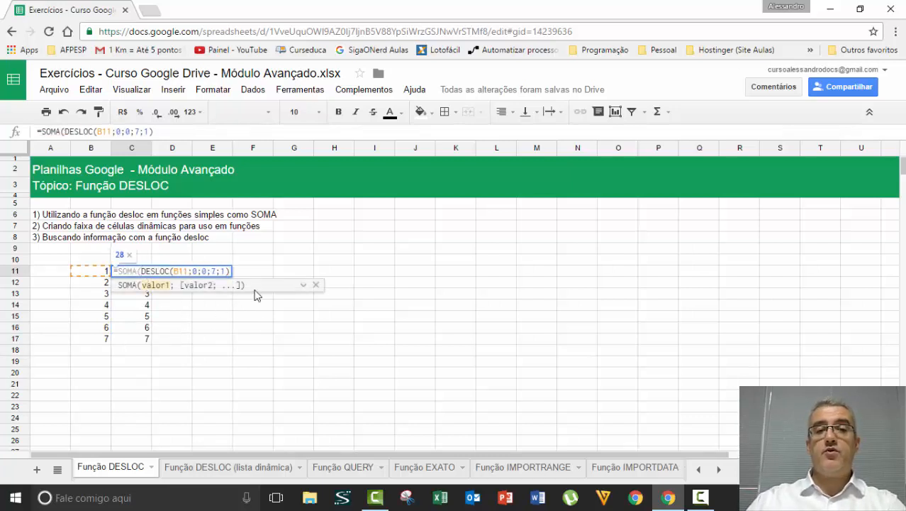
{"action": "type", "text": ")"}
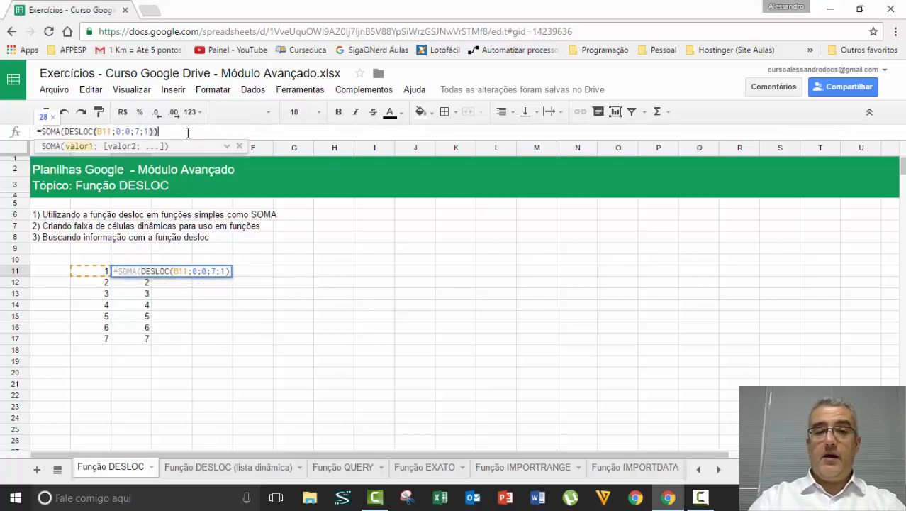
{"action": "key", "text": "Return"}
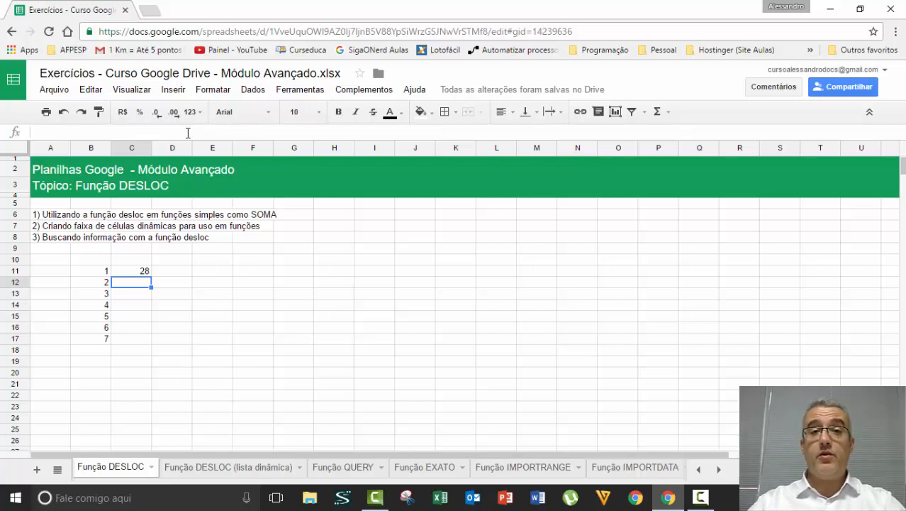
Copy the C11 formula into D11 as plain text with a leading apostrophe, showing =SOMA(DESLOC(B11;0;0;7;1)).
{"action": "key", "text": "Up"}
{"action": "key", "text": "Return"}
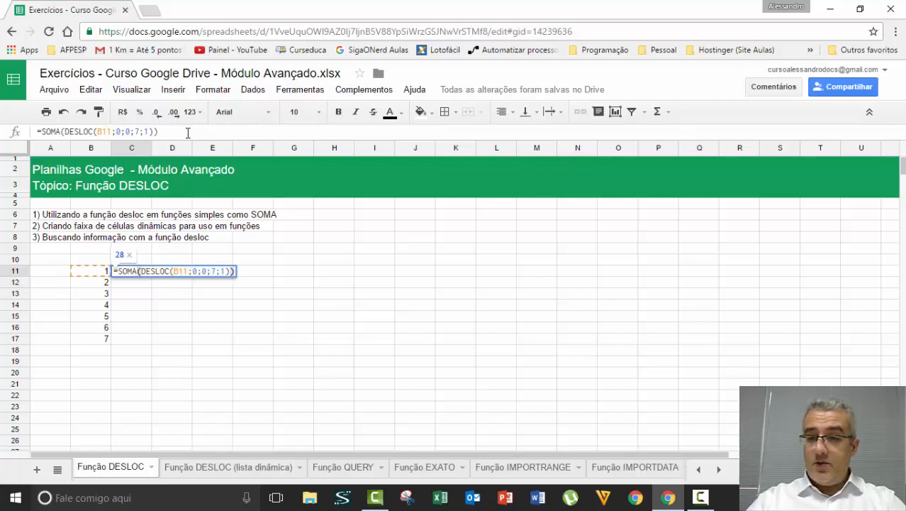
{"action": "key", "text": "ctrl+a"}
{"action": "key", "text": "ctrl+c"}
{"action": "key", "text": "Escape"}
{"action": "key", "text": "Right"}
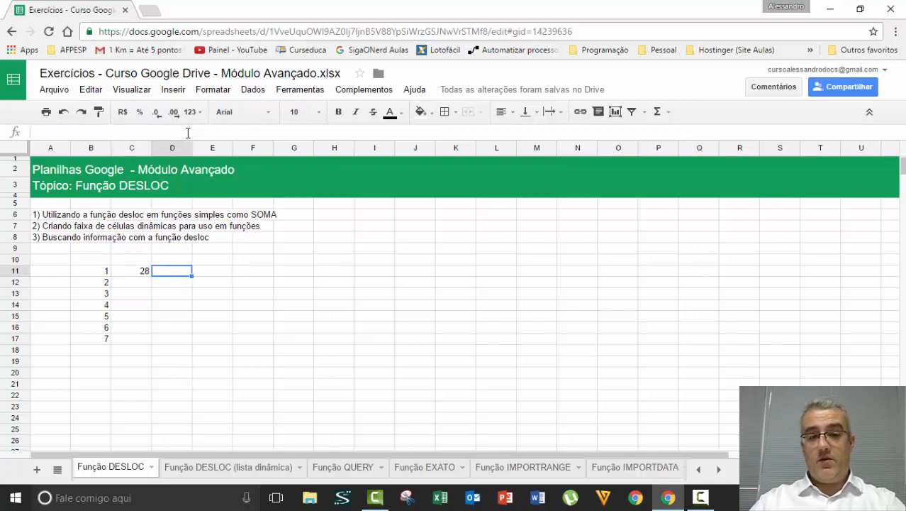
{"action": "type", "text": "'"}
{"action": "key", "text": "ctrl+v"}
{"action": "key", "text": "Return"}
{"action": "key", "text": "Down"}
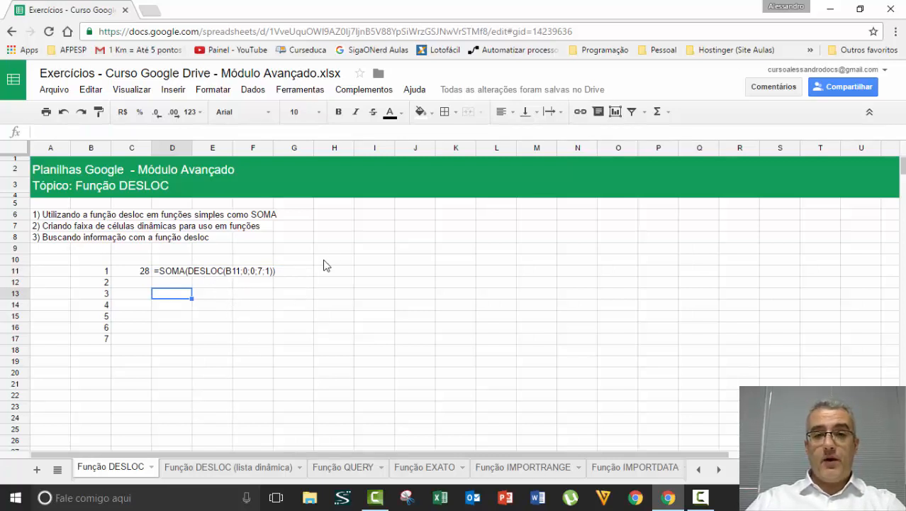
{"action": "left_click", "coordinate": [351, 215]}
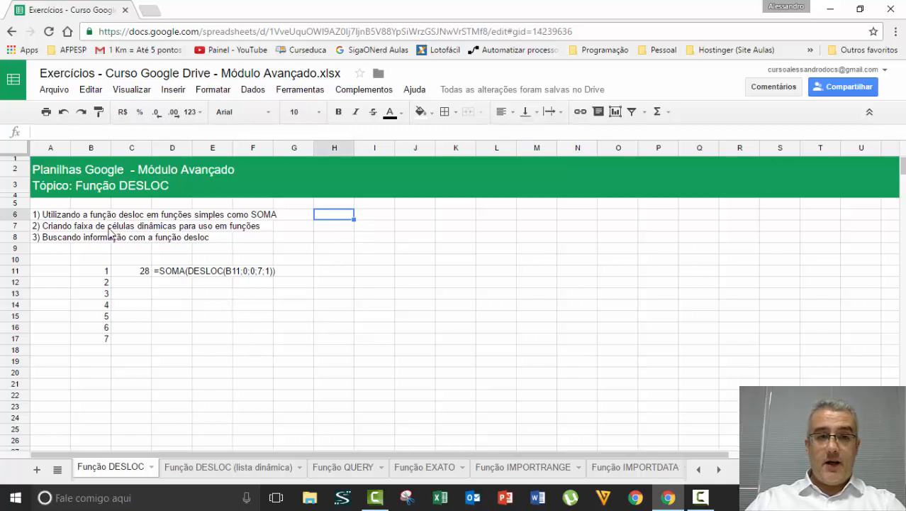
Start a formula in C12 that nests DESLOC inside SOMA, with A1 as the reference cell.
{"action": "left_click", "coordinate": [43, 169]}
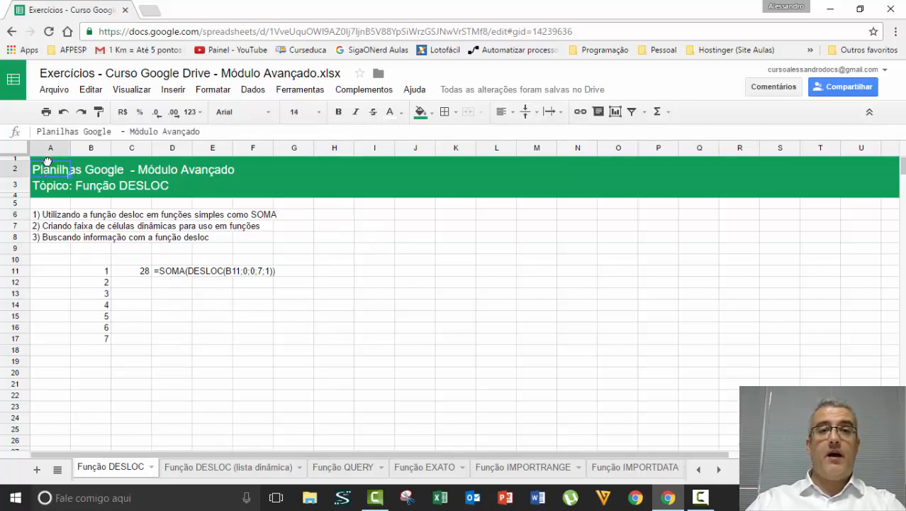
{"action": "left_click", "coordinate": [346, 239]}
{"action": "left_click", "coordinate": [128, 284]}
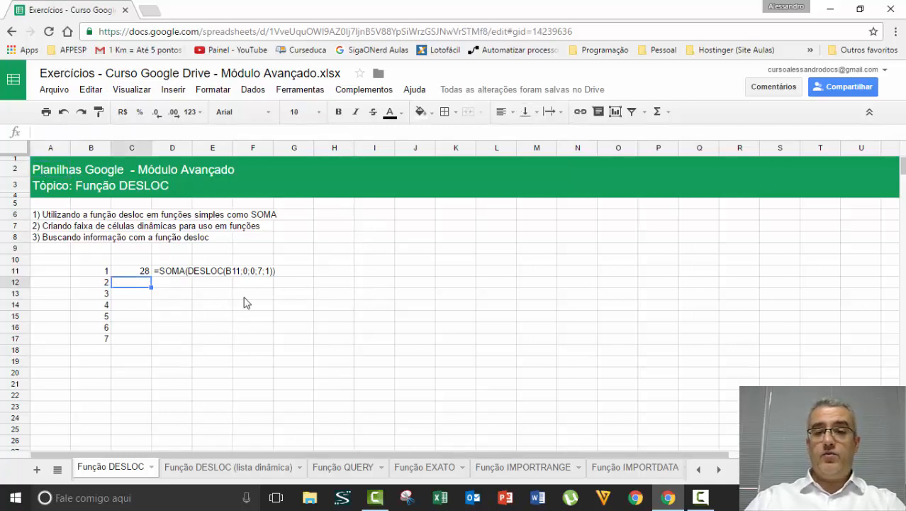
{"action": "type", "text": "=SOMA("}
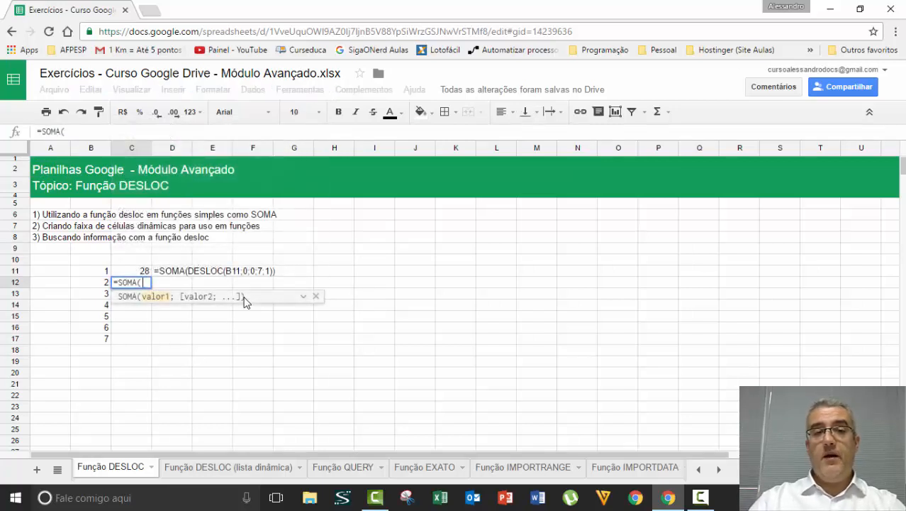
{"action": "type", "text": "DESLOC("}
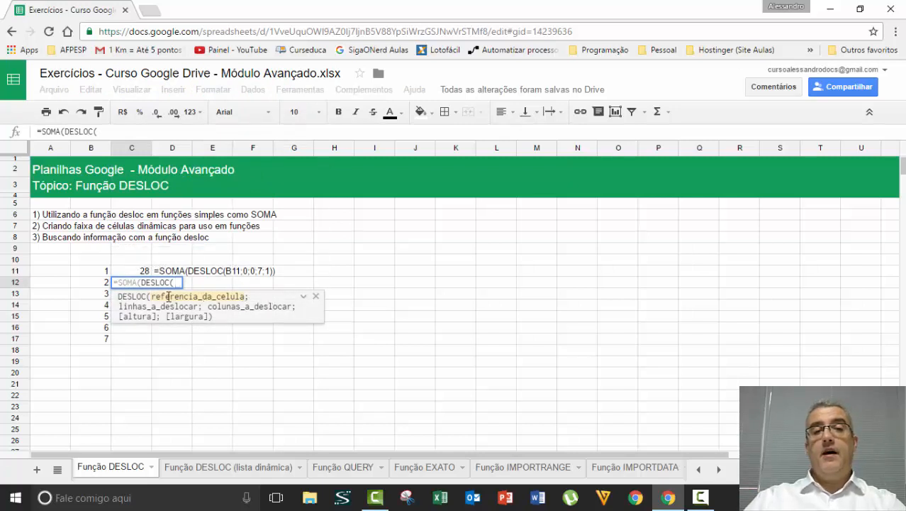
{"action": "left_click", "coordinate": [42, 164]}
{"action": "type", "text": ";"}
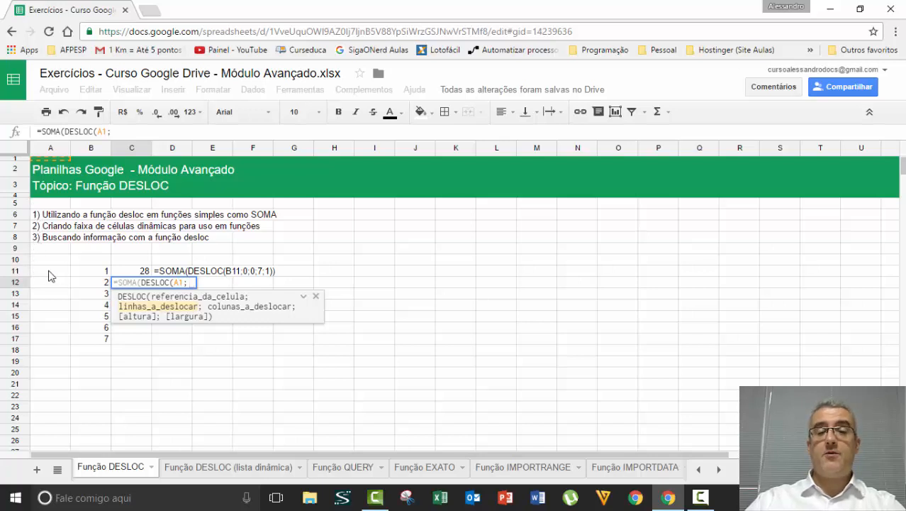
Complete the C12 formula with a 10-row and 1-column offset, height 7 and width 1, giving =SOMA(DESLOC(A1;10;1;7;1)).
{"action": "type", "text": "10"}
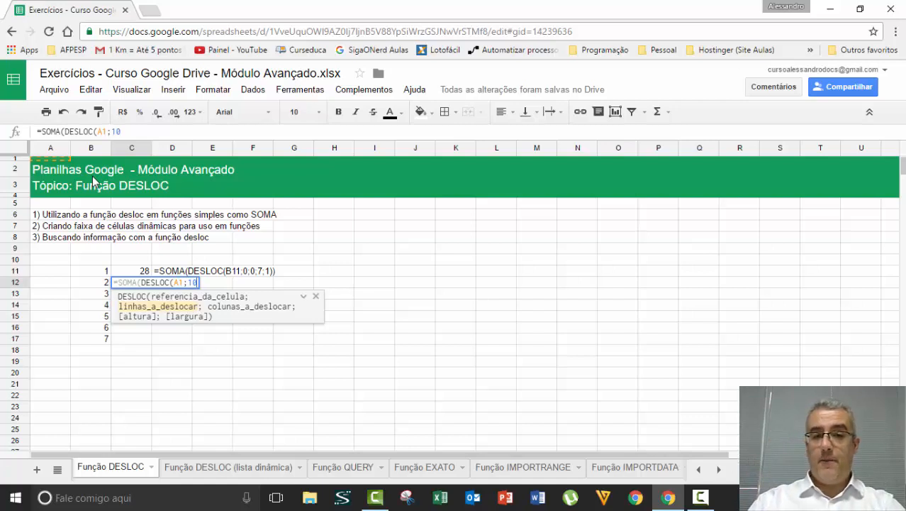
{"action": "type", "text": ";"}
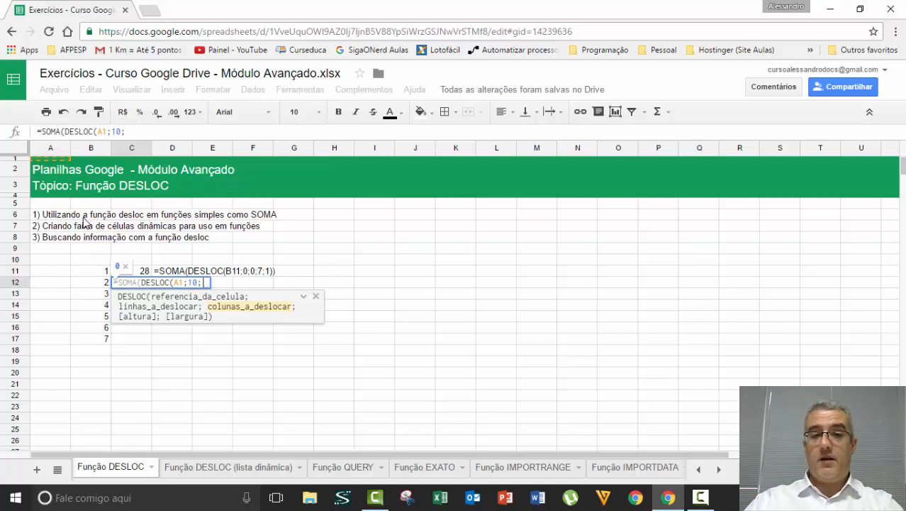
{"action": "type", "text": "1"}
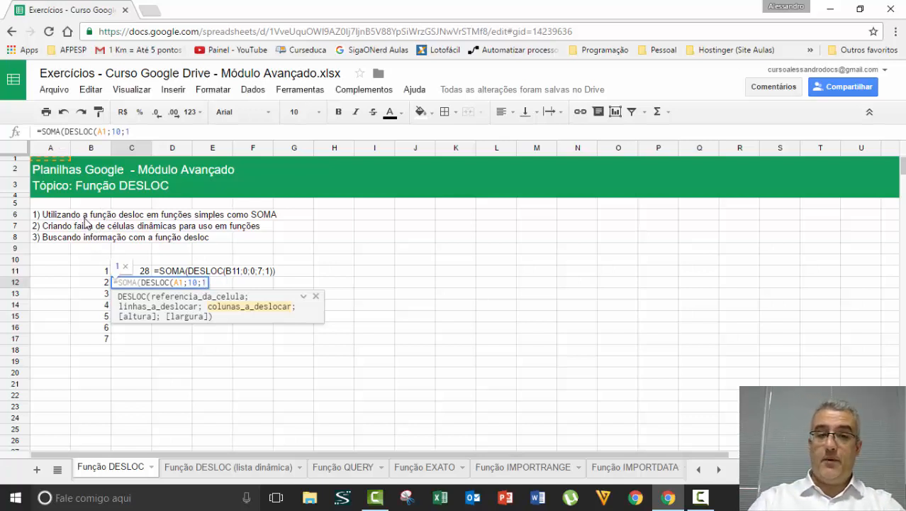
{"action": "type", "text": ";"}
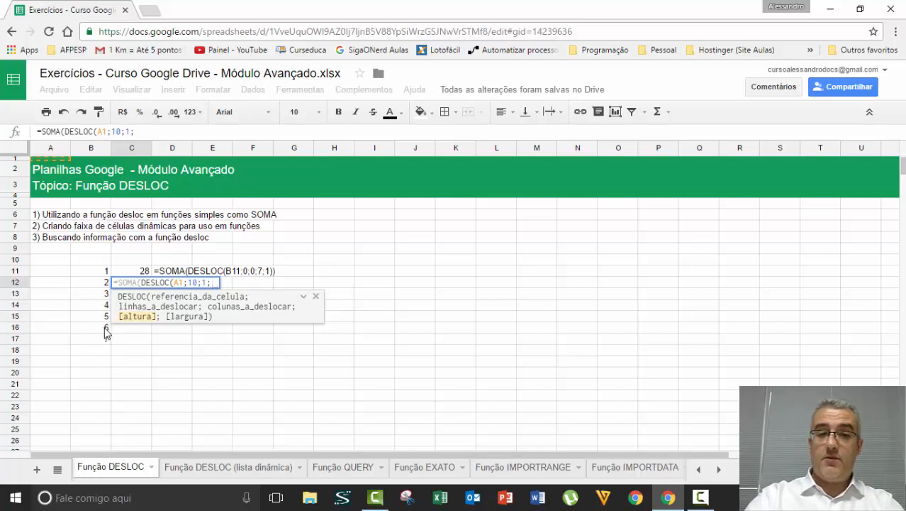
{"action": "type", "text": "7;"}
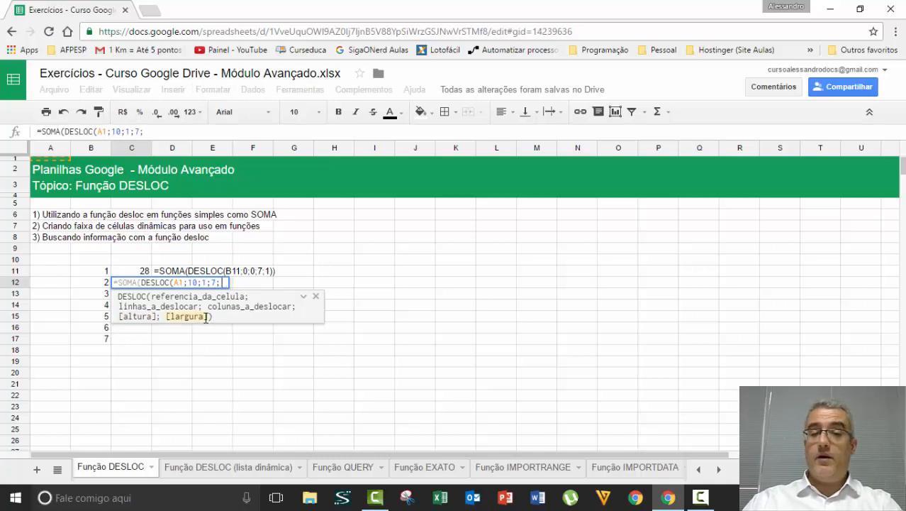
{"action": "type", "text": "1"}
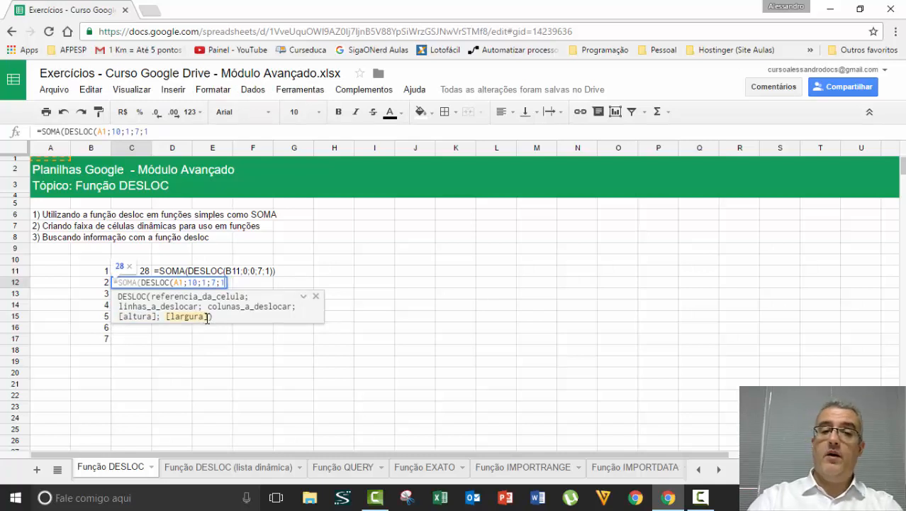
{"action": "type", "text": ")"}
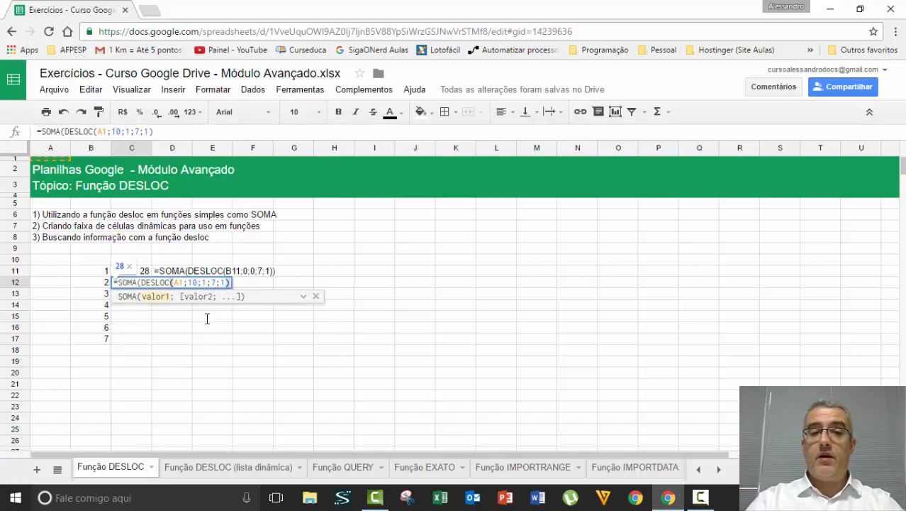
{"action": "type", "text": ")"}
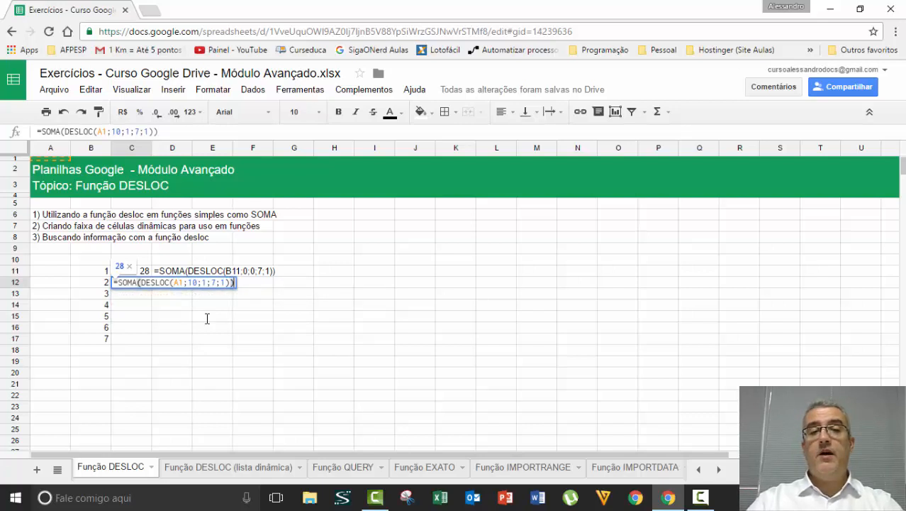
{"action": "key", "text": "Return"}
Copy the C12 formula into D12 as plain text with a leading apostrophe, showing =SOMA(DESLOC(A1;10;1;7;1)).
{"action": "left_click", "coordinate": [142, 282]}
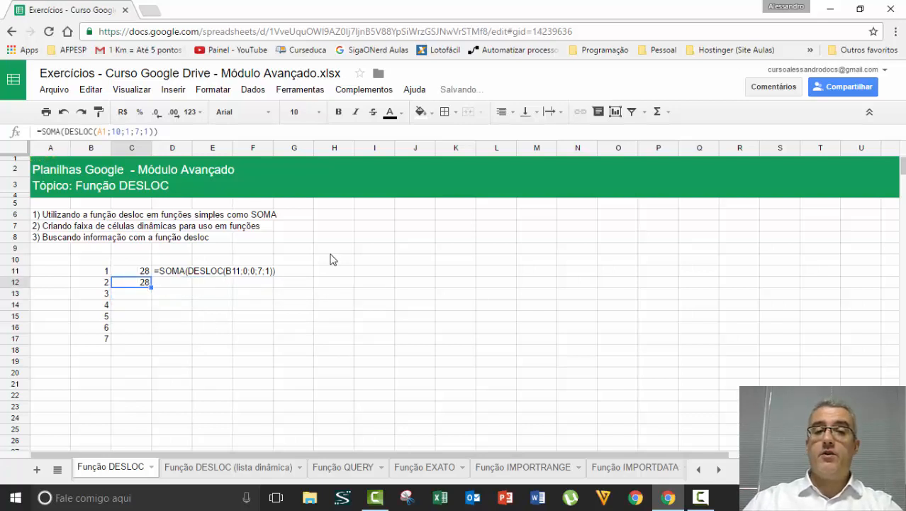
{"action": "key", "text": "F2"}
{"action": "key", "text": "ctrl+a"}
{"action": "key", "text": "ctrl+c"}
{"action": "key", "text": "Escape"}
{"action": "key", "text": "Right"}
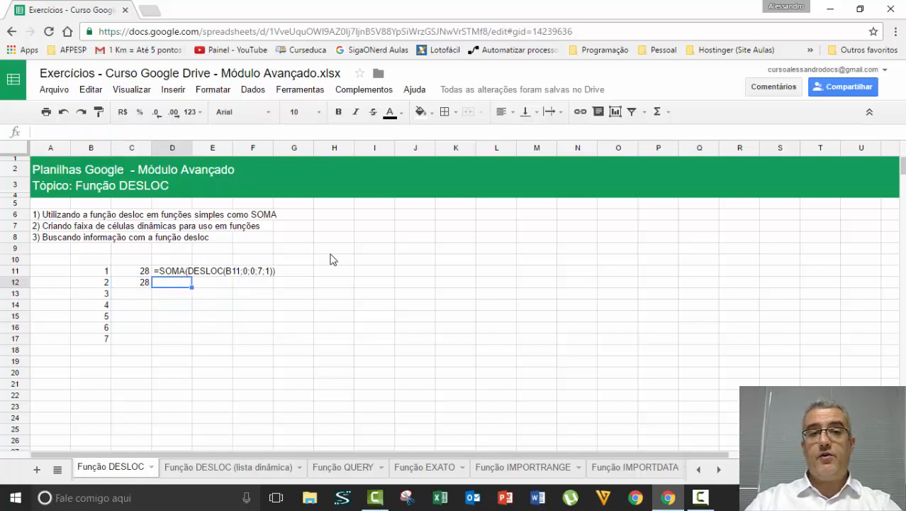
{"action": "type", "text": "'=SOMA(DESLOC(B11;0;0;7;1"}
{"action": "key", "text": "ctrl+v"}
{"action": "left_click", "coordinate": [565, 286]}
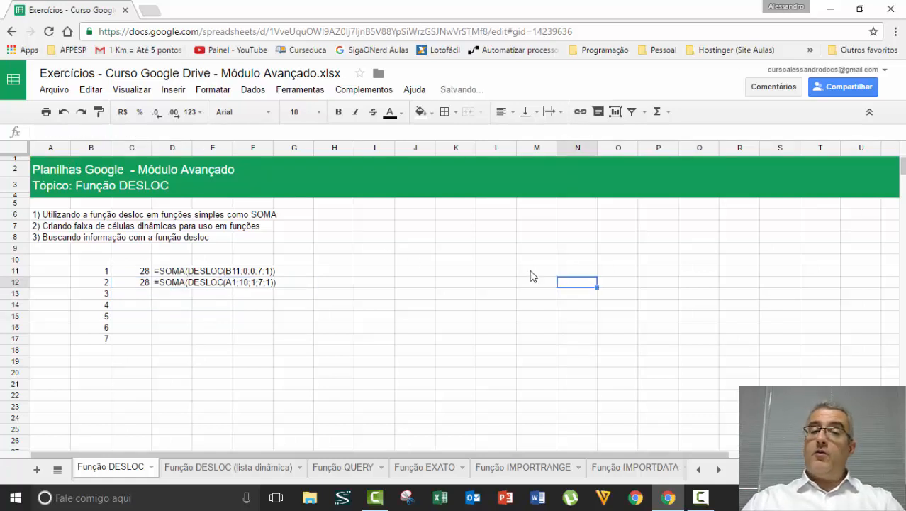
Trace the DESLOC offset cell by cell from A1, ten rows down and one column across to B11.
{"action": "left_click", "coordinate": [53, 160]}
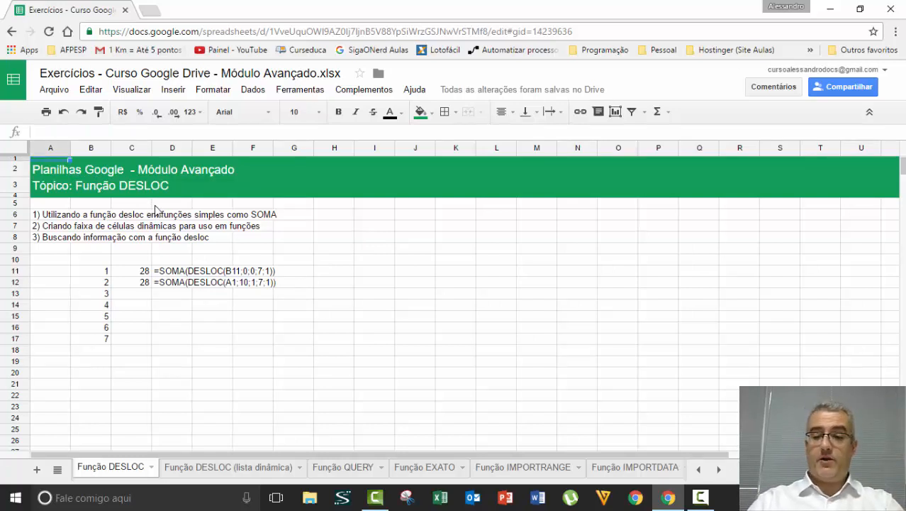
{"action": "key", "text": "Down"}
{"action": "key", "text": "Down"}
{"action": "key", "text": "Down"}
{"action": "key", "text": "Down"}
{"action": "key", "text": "Down"}
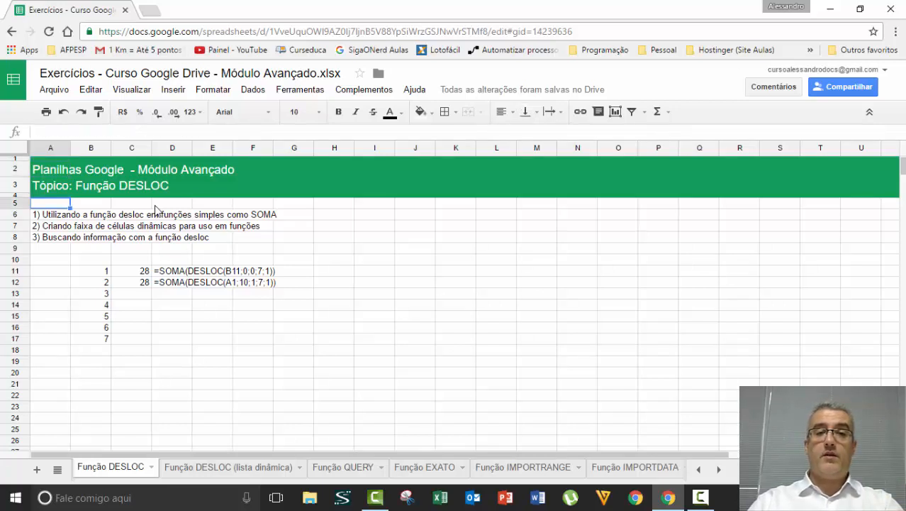
{"action": "key", "text": "Down"}
{"action": "key", "text": "Down"}
{"action": "key", "text": "Down"}
{"action": "key", "text": "Down"}
{"action": "key", "text": "Down"}
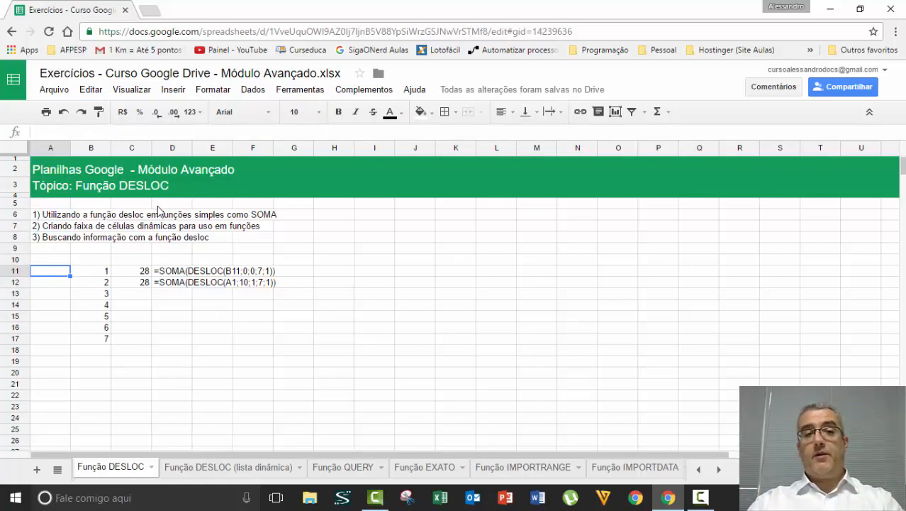
{"action": "key", "text": "Right"}
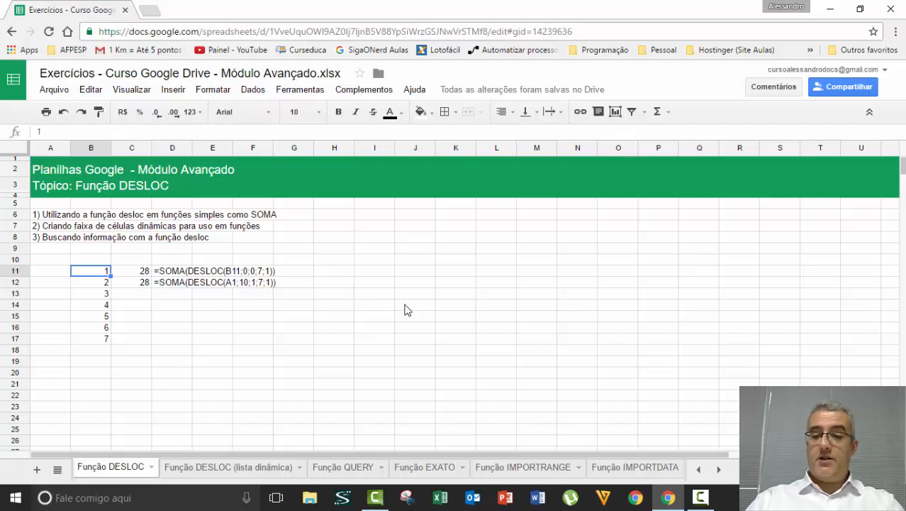
Extend the selection from B11 to B17 to examine the seven-row, one-column range that DESLOC covers.
{"action": "key", "text": "shift+Down"}
{"action": "key", "text": "shift+Down"}
{"action": "key", "text": "shift+Down"}
{"action": "key", "text": "shift+Down"}
{"action": "key", "text": "shift+Down"}
{"action": "key", "text": "shift+Down"}
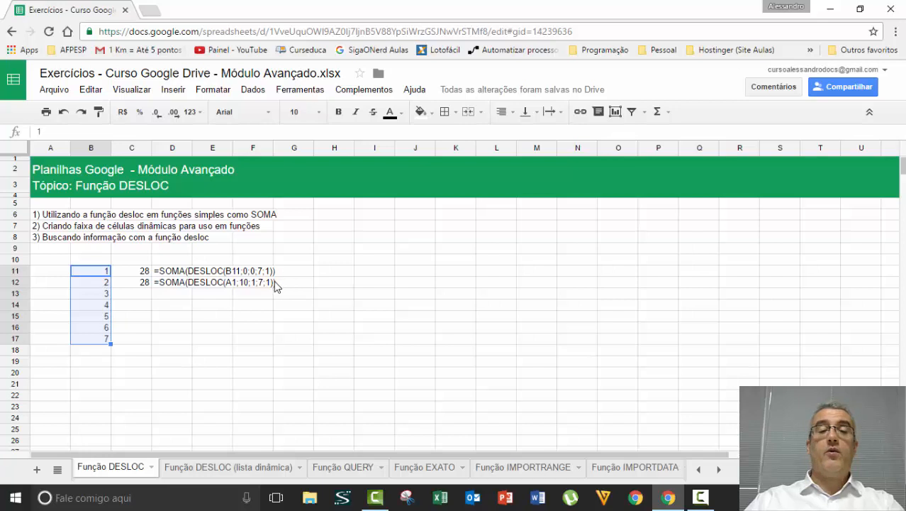
{"action": "left_click", "coordinate": [149, 300]}
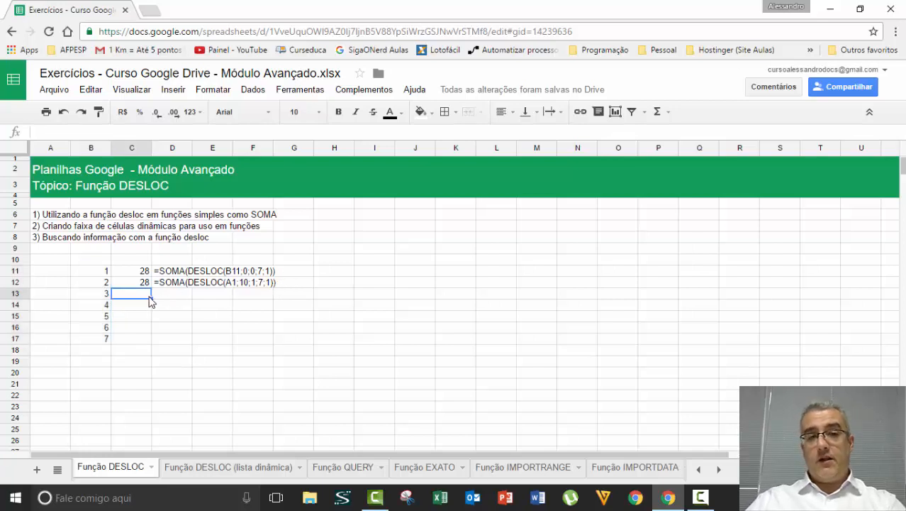
{"action": "type", "text": "=DESLOC("}
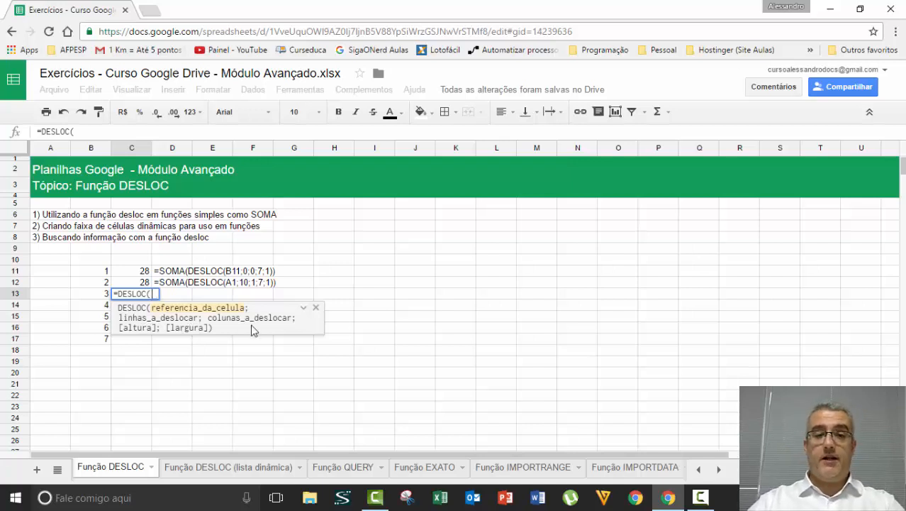
{"action": "key", "text": "Escape"}
{"action": "key", "text": "Right"}
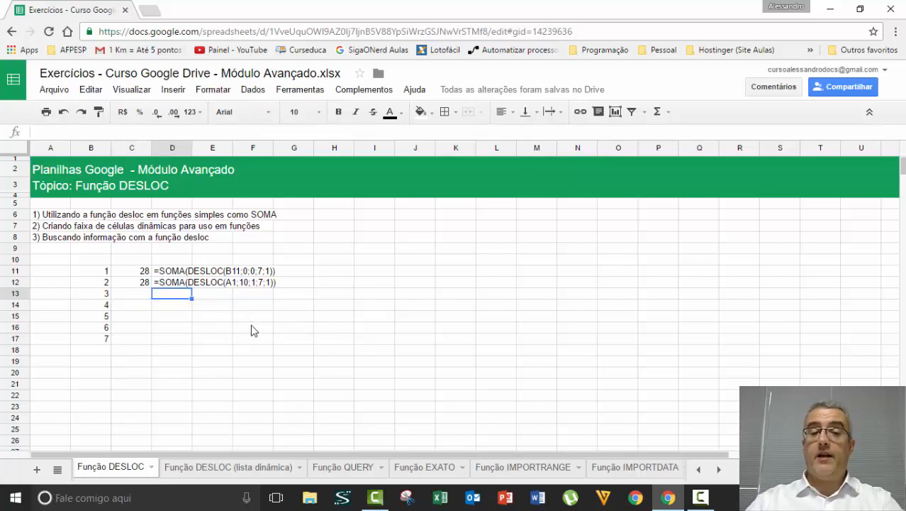
{"action": "key", "text": "Down"}
{"action": "key", "text": "Down"}
{"action": "key", "text": "Down"}
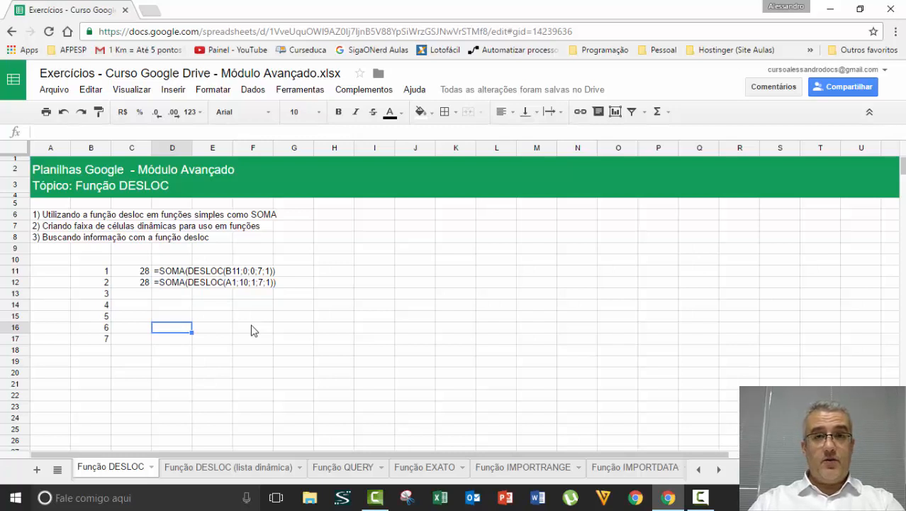
{"action": "left_click", "coordinate": [248, 285]}
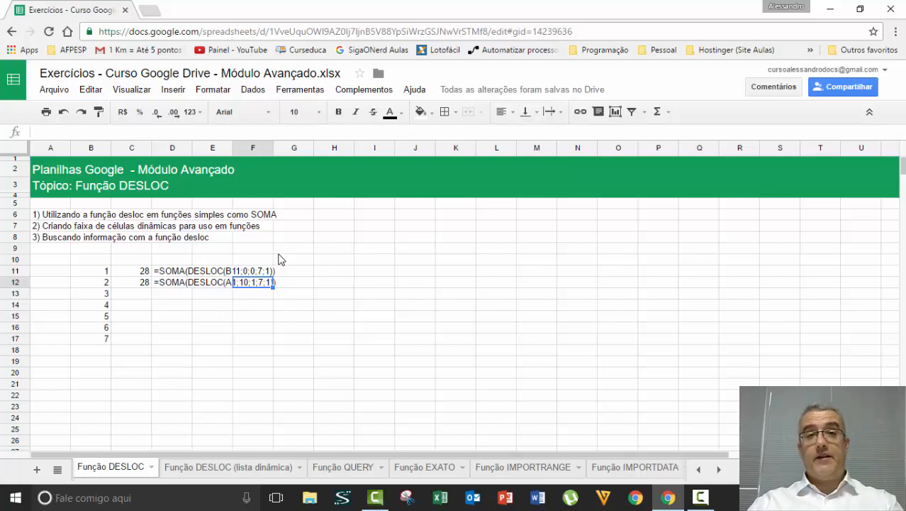
{"action": "left_click", "coordinate": [419, 264]}
{"action": "left_click", "coordinate": [339, 265]}
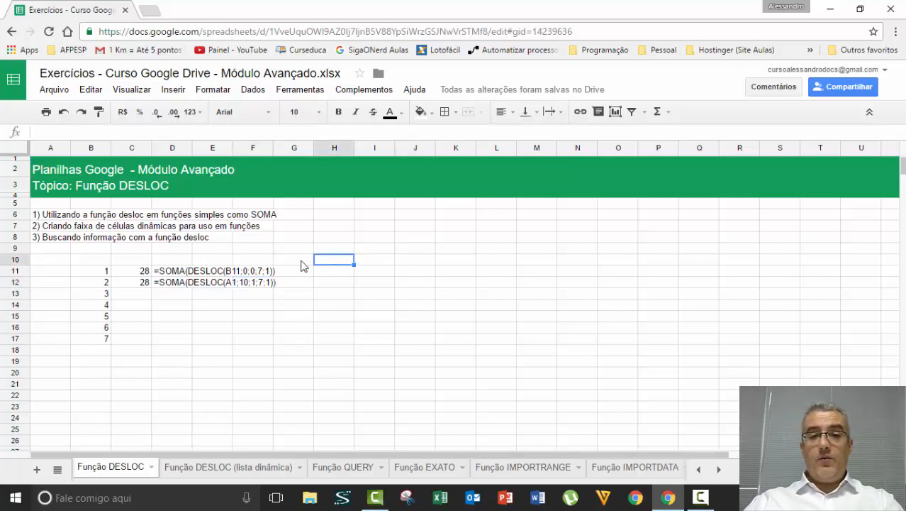
{"action": "left_click", "coordinate": [142, 295]}
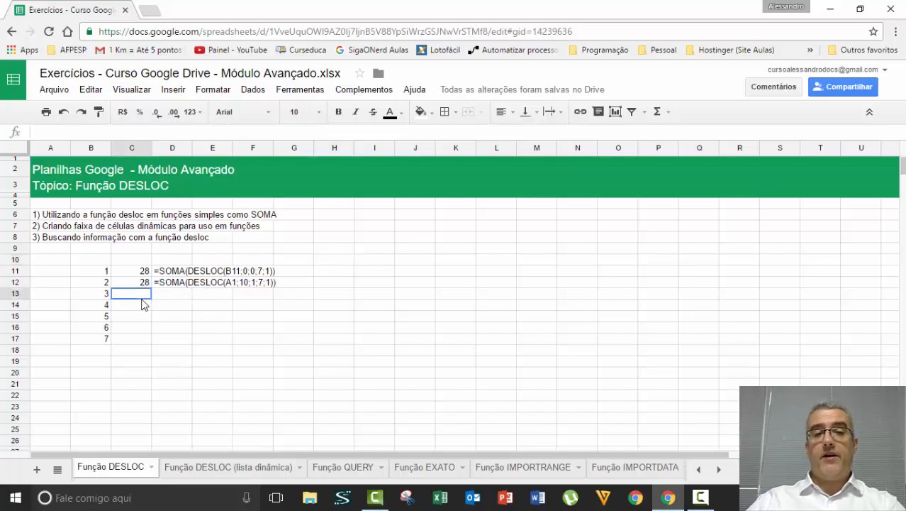
{"action": "type", "text": "=CONT.VAL"}
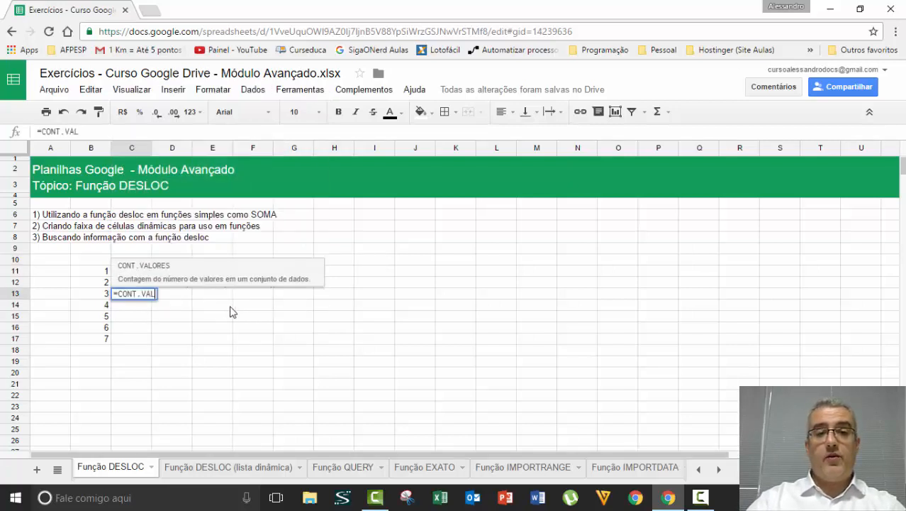
{"action": "key", "text": "Tab"}
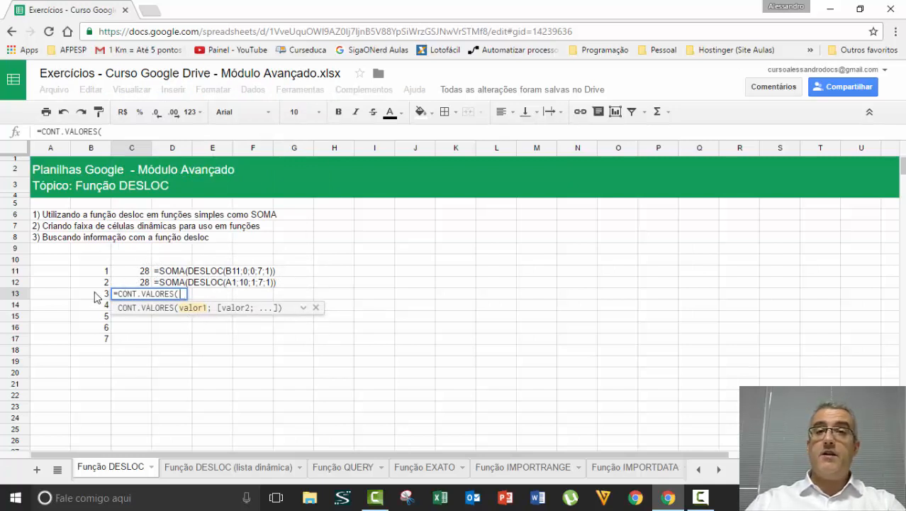
{"action": "key", "text": "Escape"}
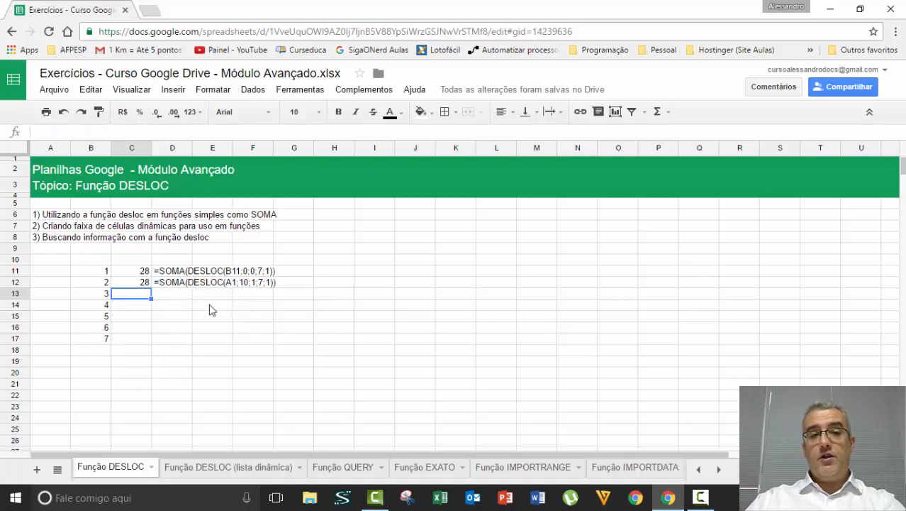
Start a SOMA formula in C13 with a nested DESLOC referencing B11 and offset by 0 rows and 0 columns.
{"action": "type", "text": "=SOMA("}
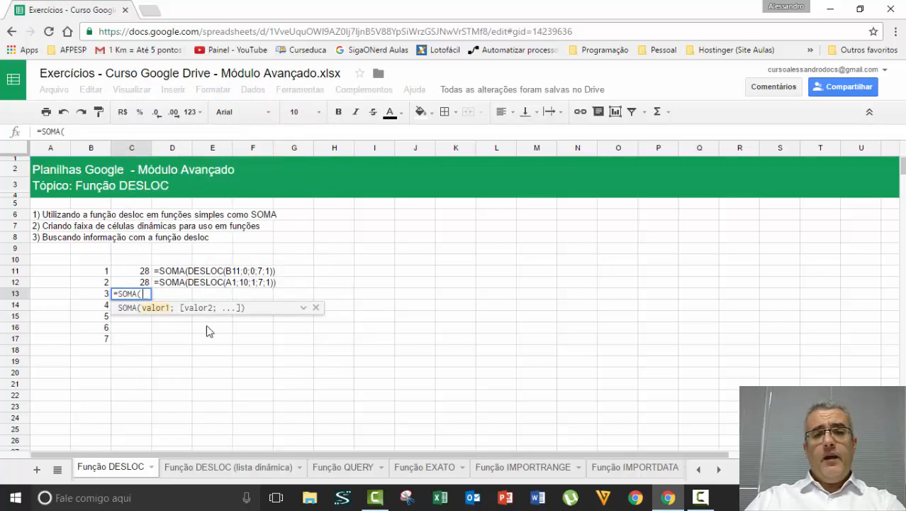
{"action": "type", "text": "D"}
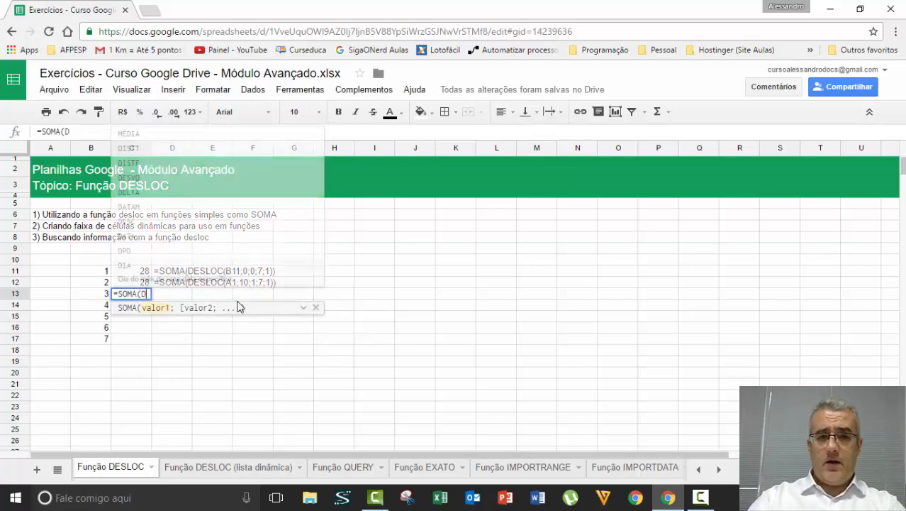
{"action": "type", "text": "ESLOC("}
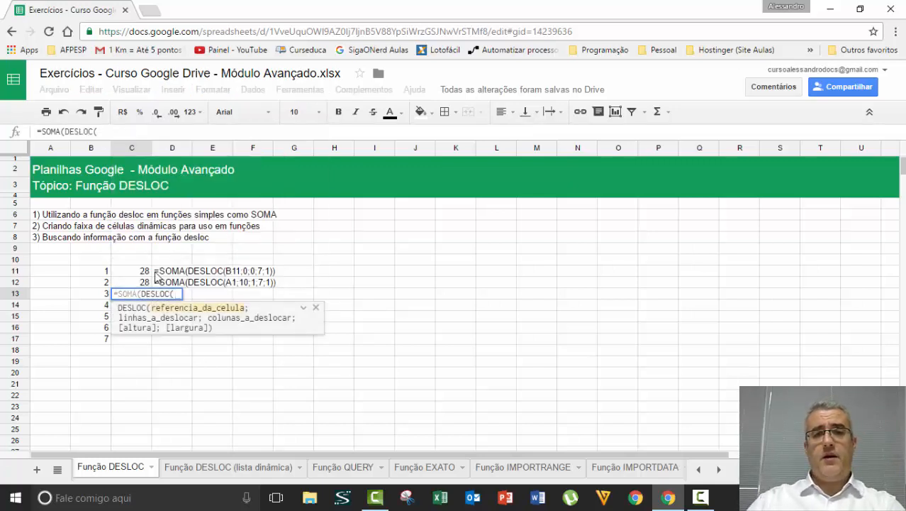
{"action": "left_click", "coordinate": [100, 274]}
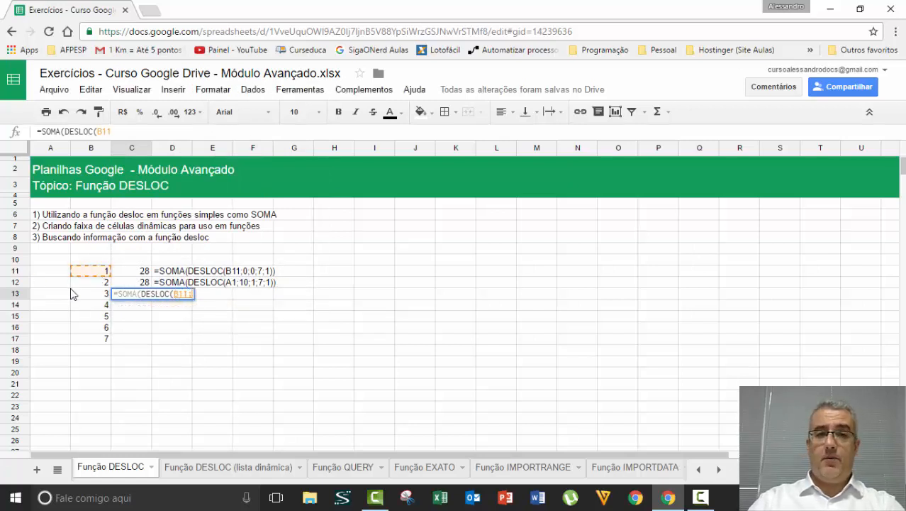
{"action": "type", "text": ";"}
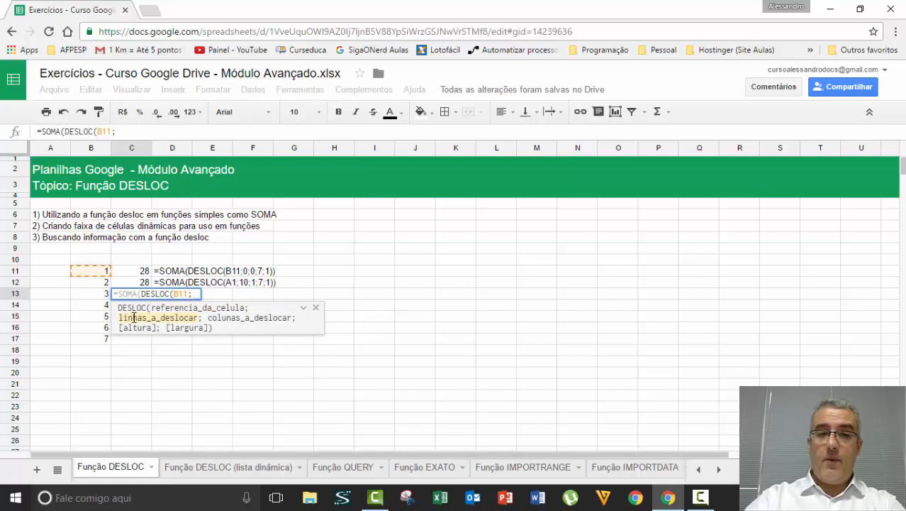
{"action": "type", "text": "0"}
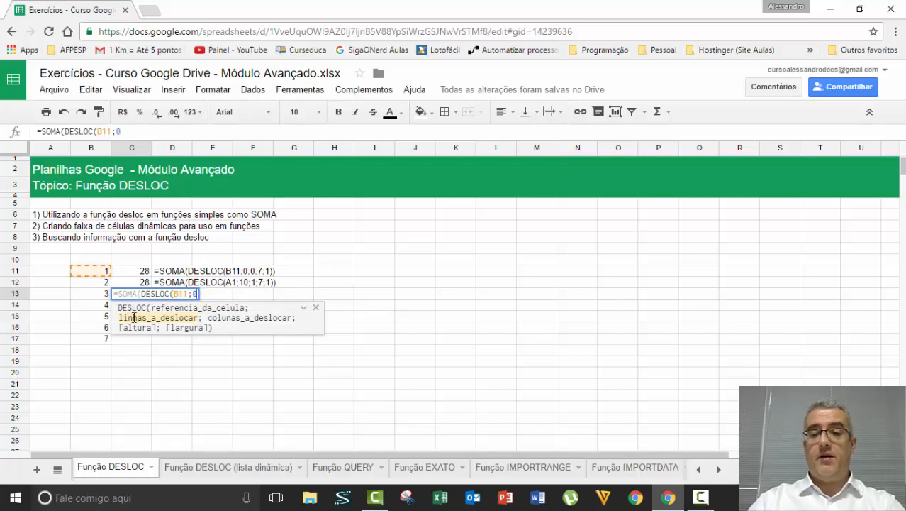
{"action": "type", "text": ";"}
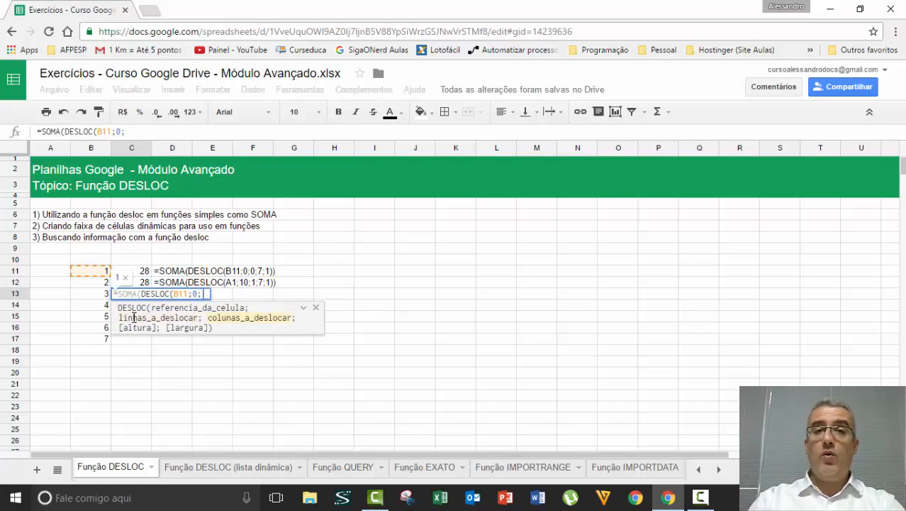
{"action": "type", "text": "0"}
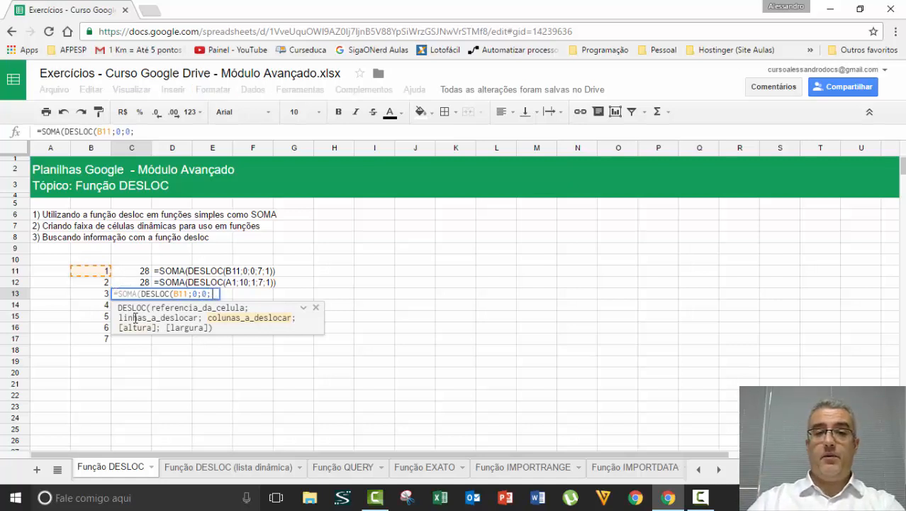
{"action": "type", "text": ";"}
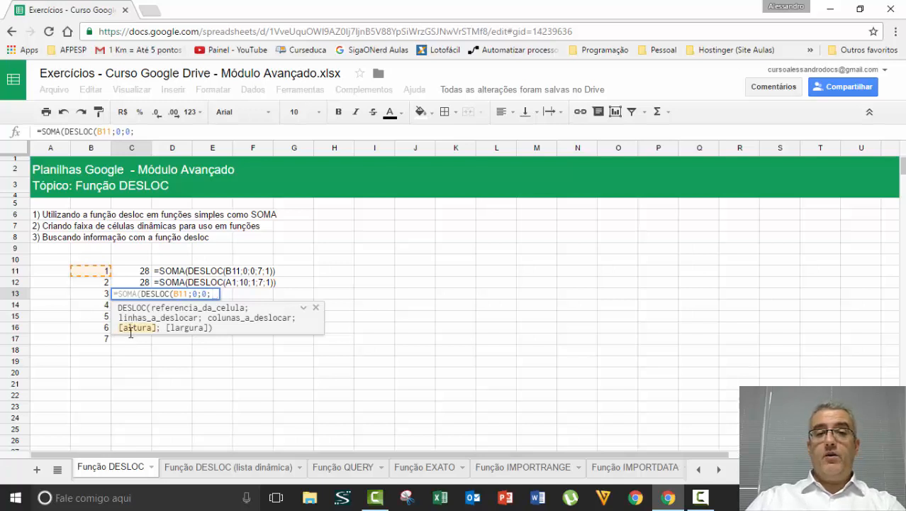
Complete the C13 formula with CONT.VALORES(B11:B17) as height and 1 as width, giving =SOMA(DESLOC(B11;0;0;CONT.VALORES(B11:B17);1)).
{"action": "type", "text": "CO"}
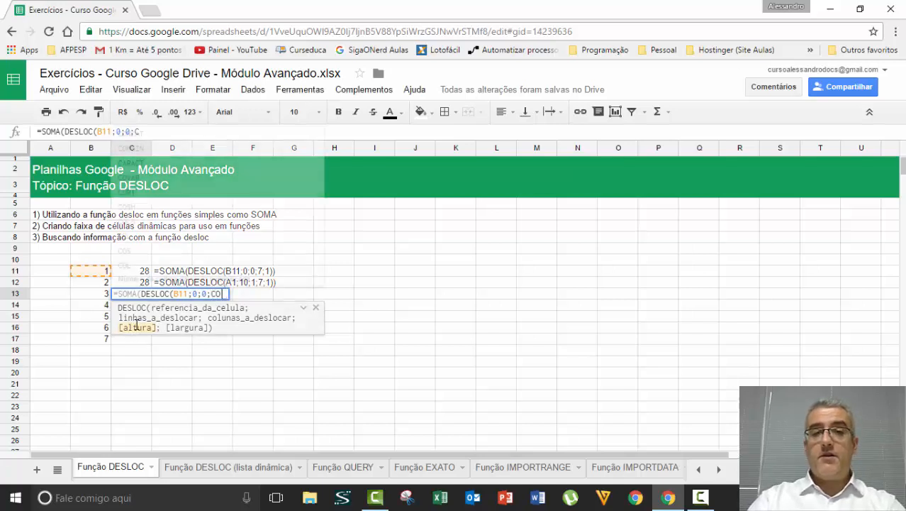
{"action": "type", "text": "NT.VALORES("}
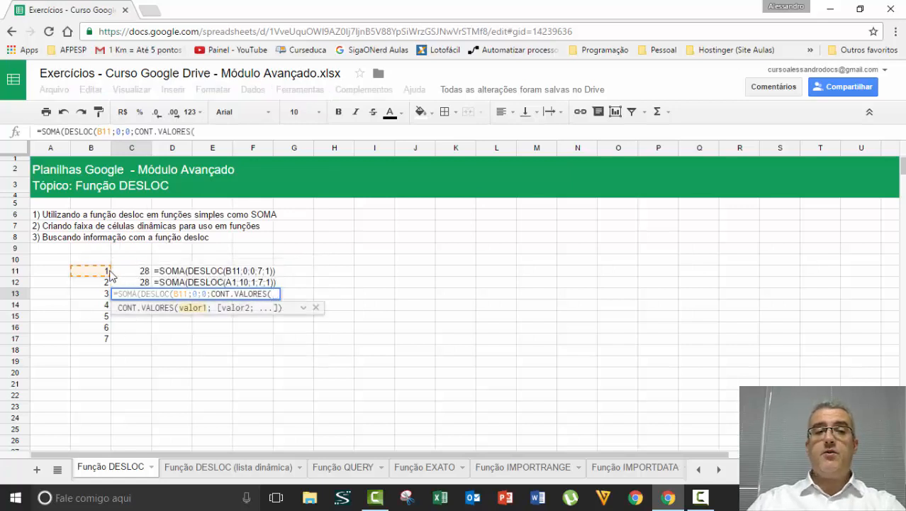
{"action": "left_click_drag", "start_coordinate": [99, 271], "coordinate": [84, 340]}
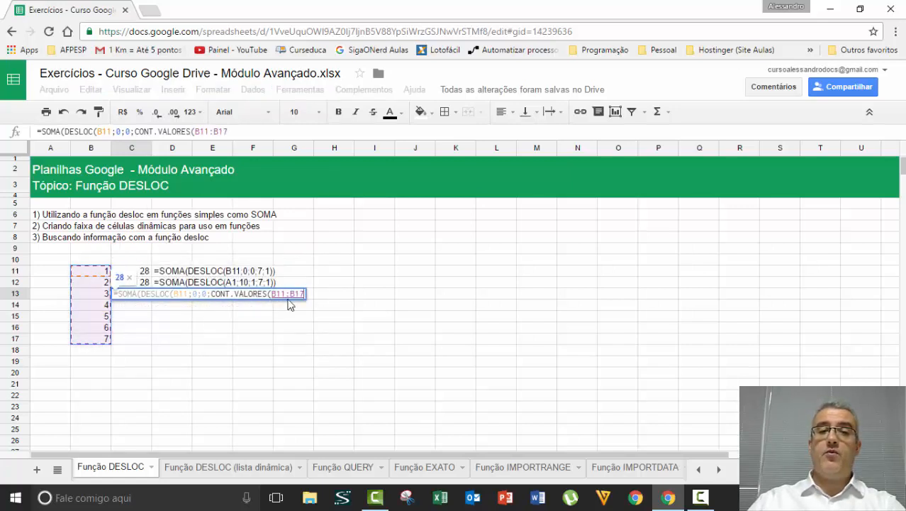
{"action": "type", "text": ")"}
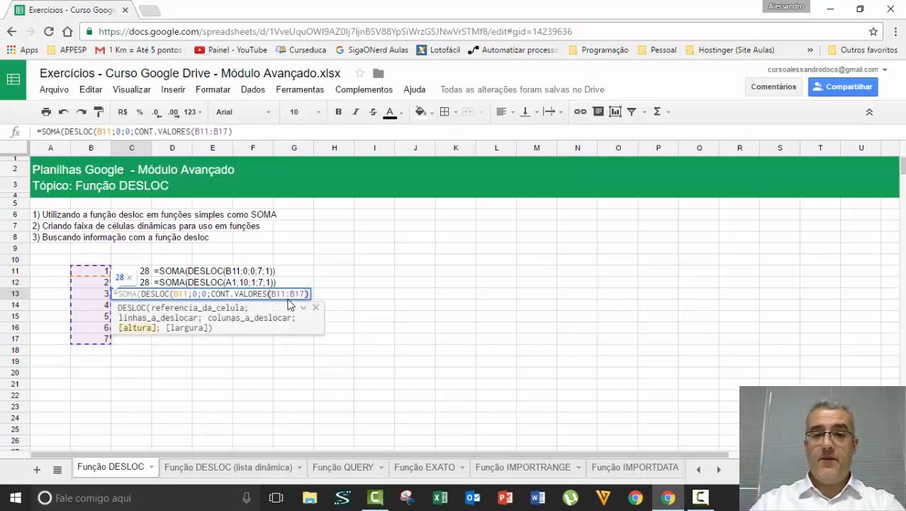
{"action": "type", "text": ";"}
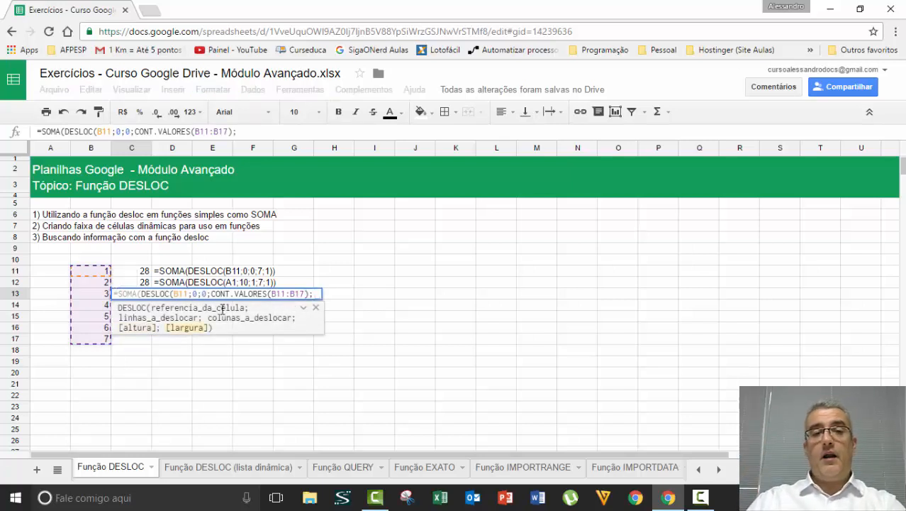
{"action": "type", "text": "1)"}
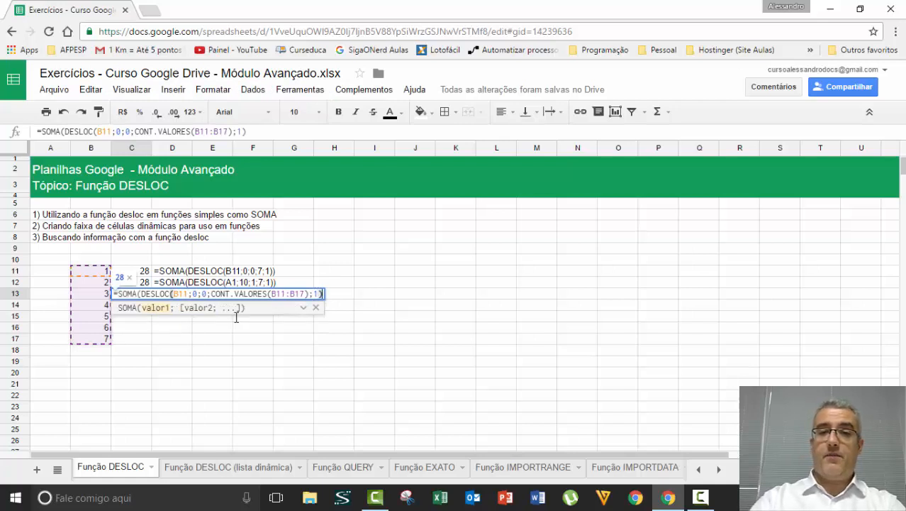
{"action": "key", "text": "Return"}
Copy the C13 formula into D13 as plain text with a leading apostrophe, showing =SOMA(DESLOC(B11;0;0;CONT.VALORES(B11:B17);1)).
{"action": "key", "text": "Up"}
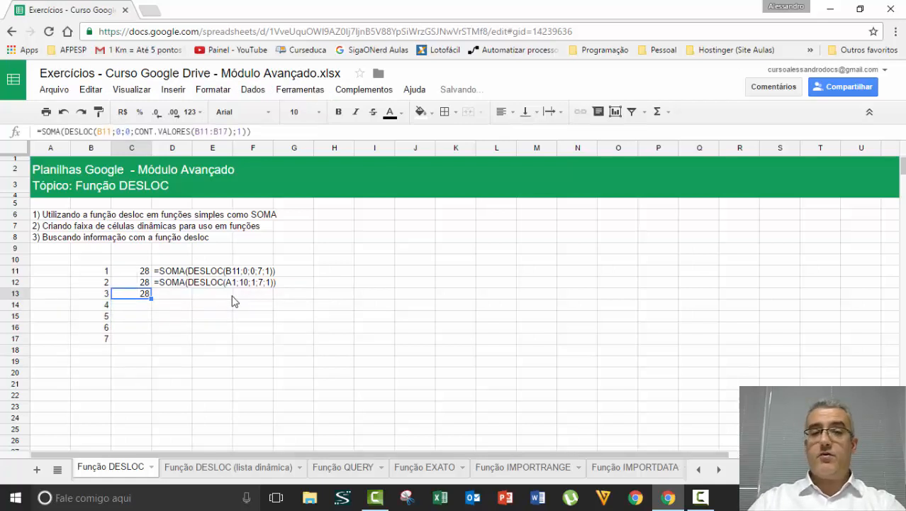
{"action": "key", "text": "F2"}
{"action": "key", "text": "ctrl+a"}
{"action": "key", "text": "ctrl+c"}
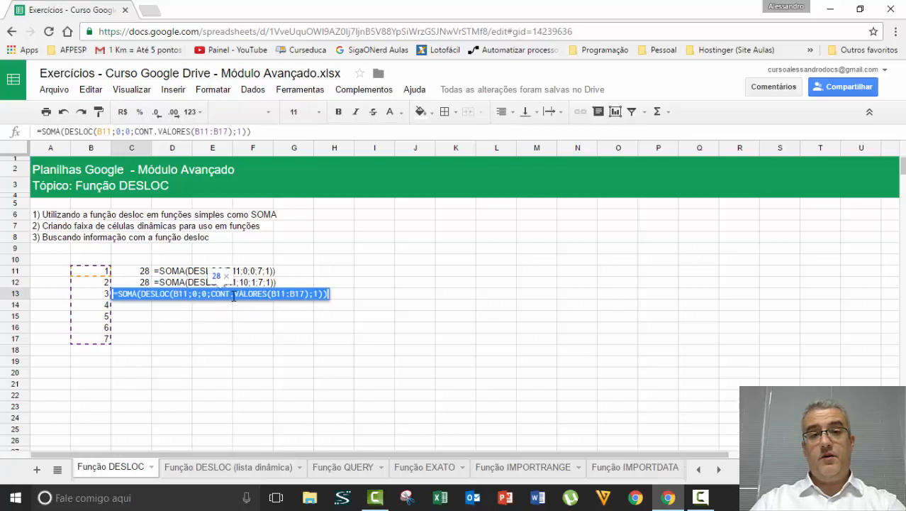
{"action": "key", "text": "Tab"}
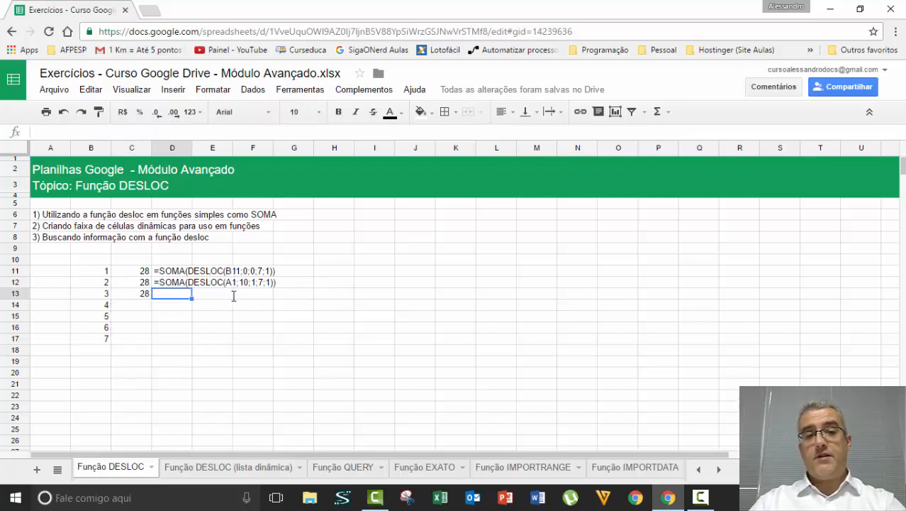
{"action": "type", "text": "'"}
{"action": "key", "text": "ctrl+v"}
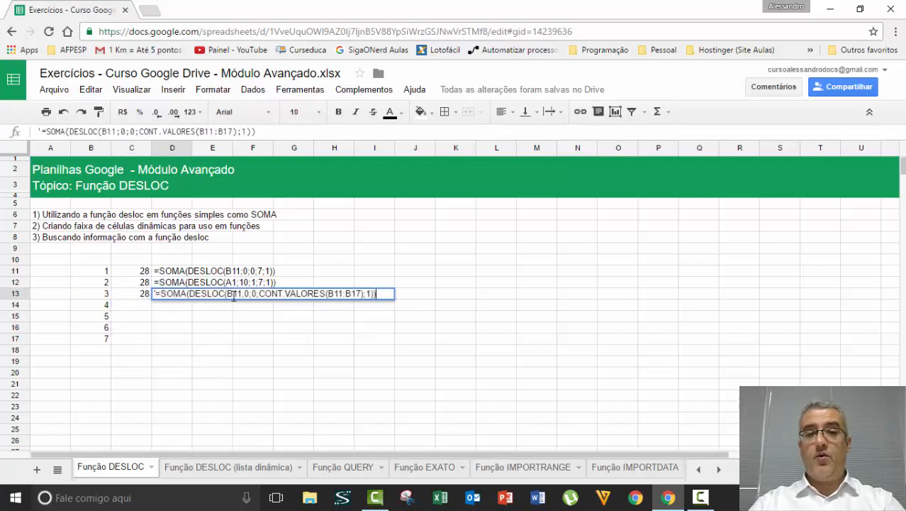
{"action": "key", "text": "Return"}
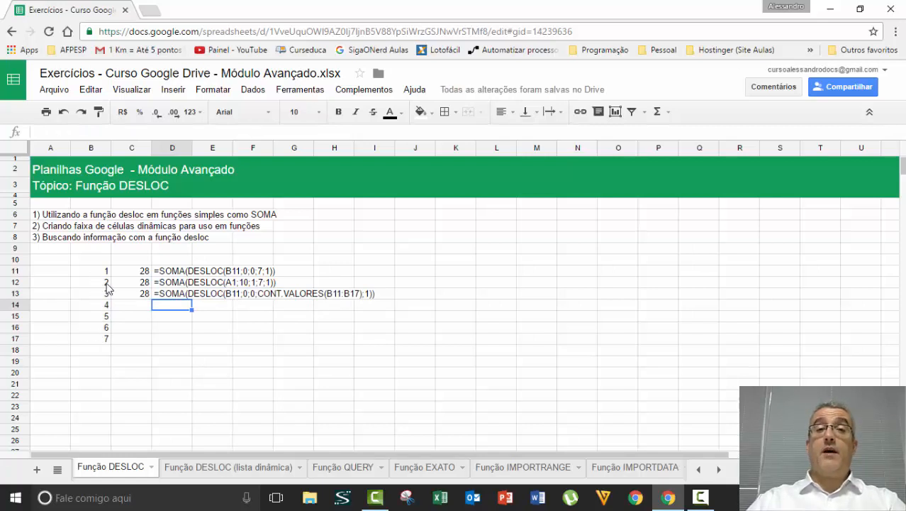
Review the formula texts in rows 12 and 13 and the row 7 topic about dynamic cell ranges.
{"action": "left_click", "coordinate": [361, 317]}
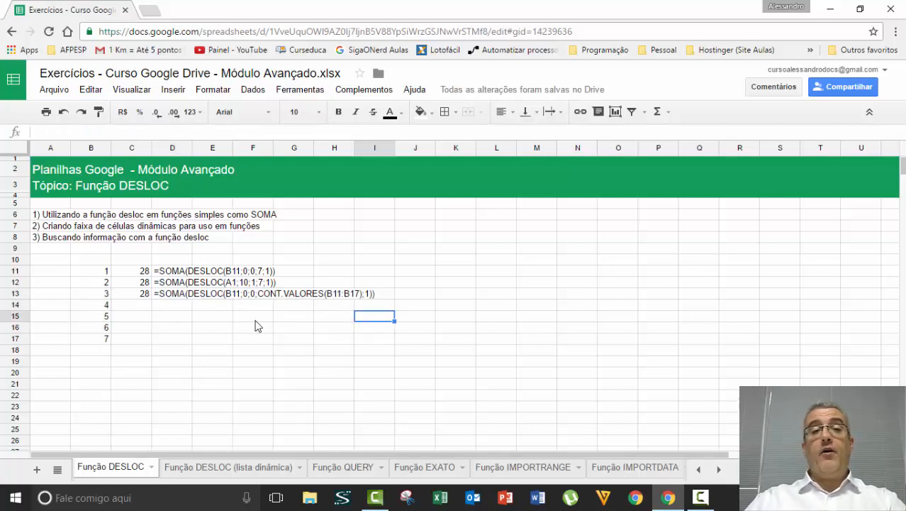
{"action": "left_click", "coordinate": [253, 319]}
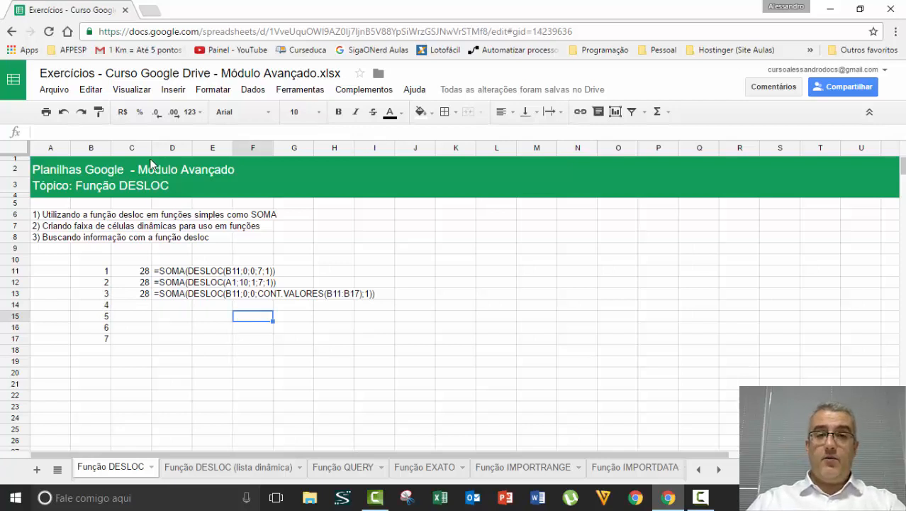
{"action": "left_click", "coordinate": [245, 293]}
{"action": "left_click", "coordinate": [183, 282]}
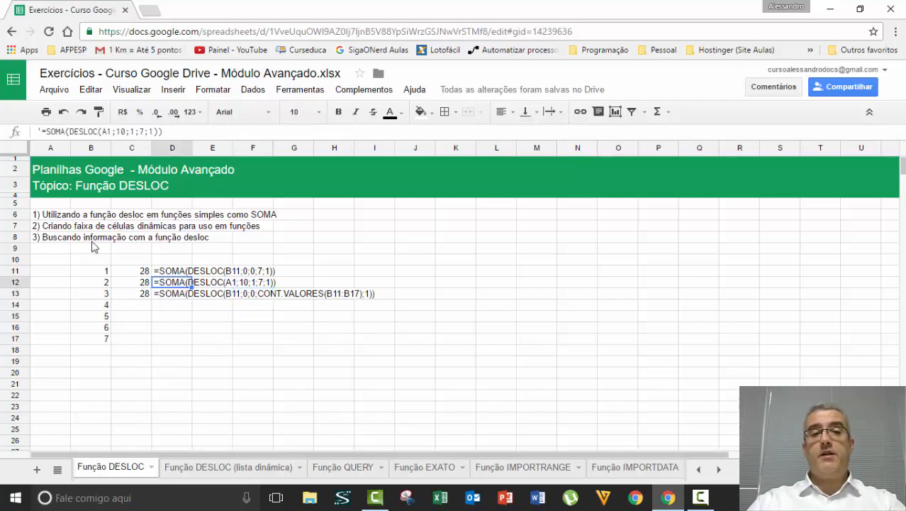
{"action": "left_click", "coordinate": [44, 227]}
{"action": "left_click", "coordinate": [115, 231]}
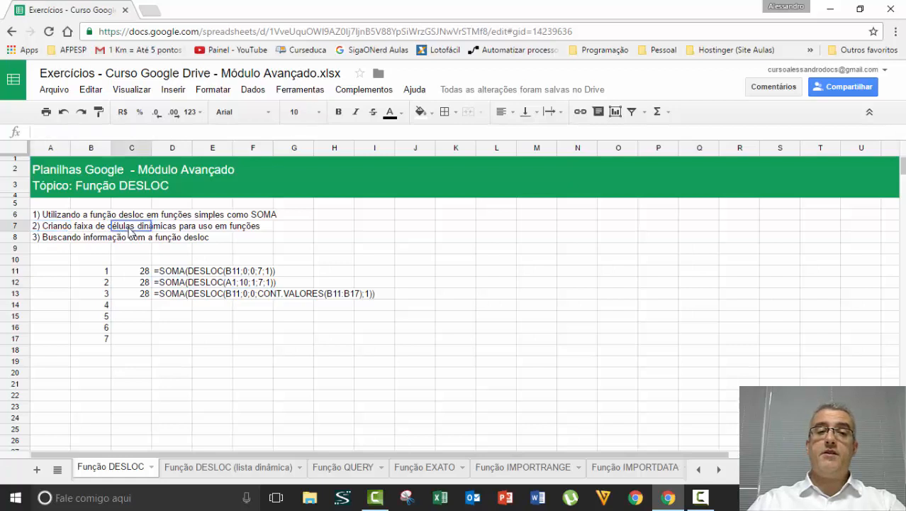
{"action": "left_click", "coordinate": [106, 231]}
{"action": "left_click", "coordinate": [205, 232]}
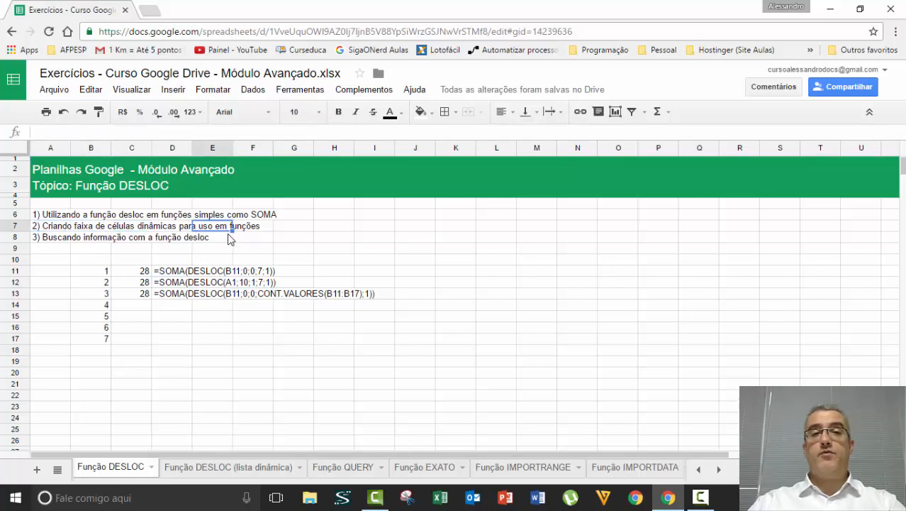
Add the value 8 in B18, directly below the existing number list.
{"action": "left_click", "coordinate": [107, 349]}
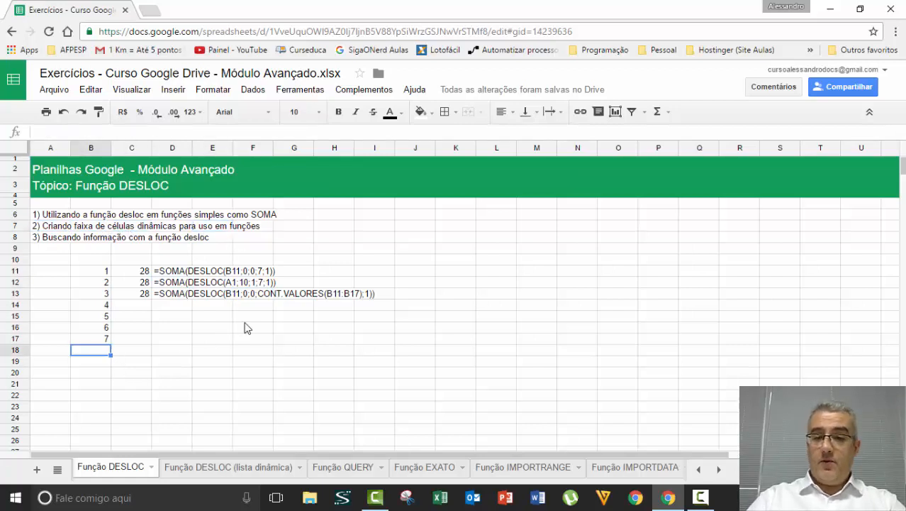
{"action": "type", "text": "8"}
{"action": "key", "text": "Return"}
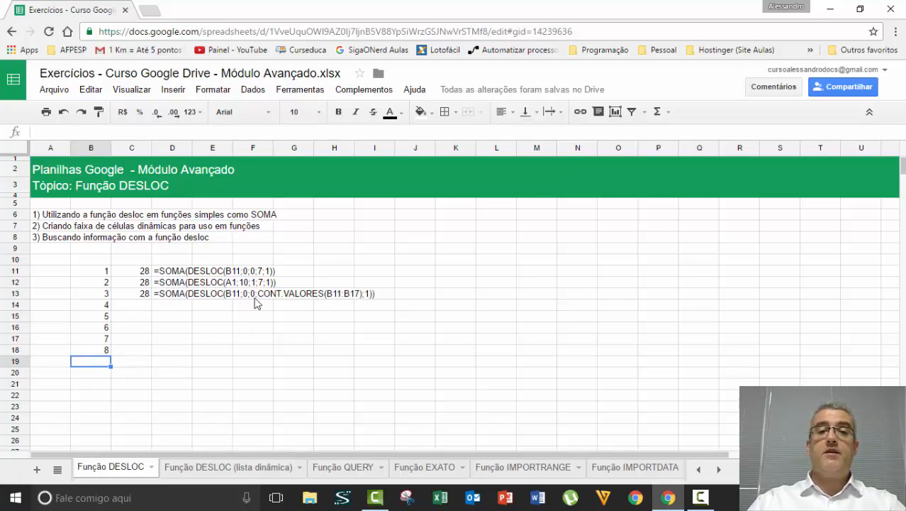
Examine the row 11 formula text and all of column B, going cell by cell from the heading rows down to B11.
{"action": "left_click", "coordinate": [256, 273]}
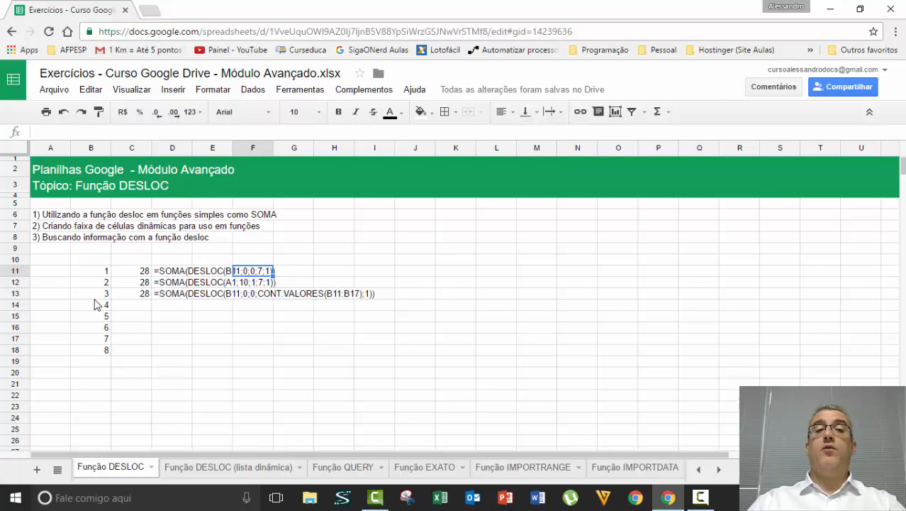
{"action": "left_click", "coordinate": [91, 147]}
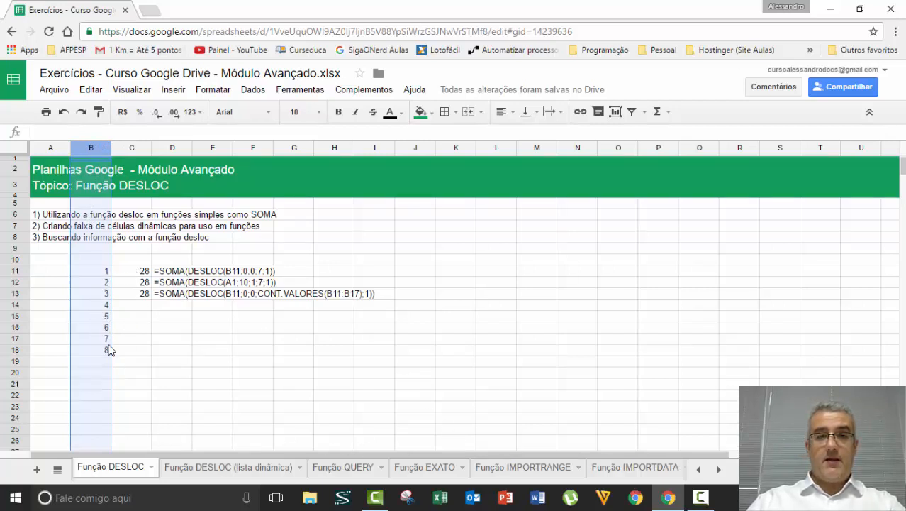
{"action": "left_click", "coordinate": [96, 194]}
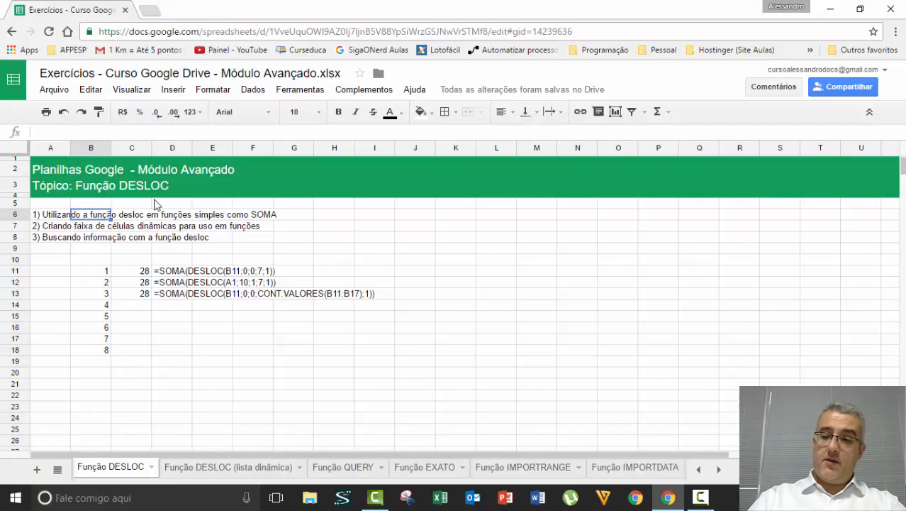
{"action": "key", "text": "Up"}
{"action": "key", "text": "Up"}
{"action": "key", "text": "Up"}
{"action": "key", "text": "Down"}
{"action": "key", "text": "Down"}
{"action": "key", "text": "Down"}
{"action": "key", "text": "Down"}
{"action": "key", "text": "Down"}
{"action": "key", "text": "Down"}
{"action": "key", "text": "Down"}
{"action": "key", "text": "Down"}
{"action": "key", "text": "Down"}
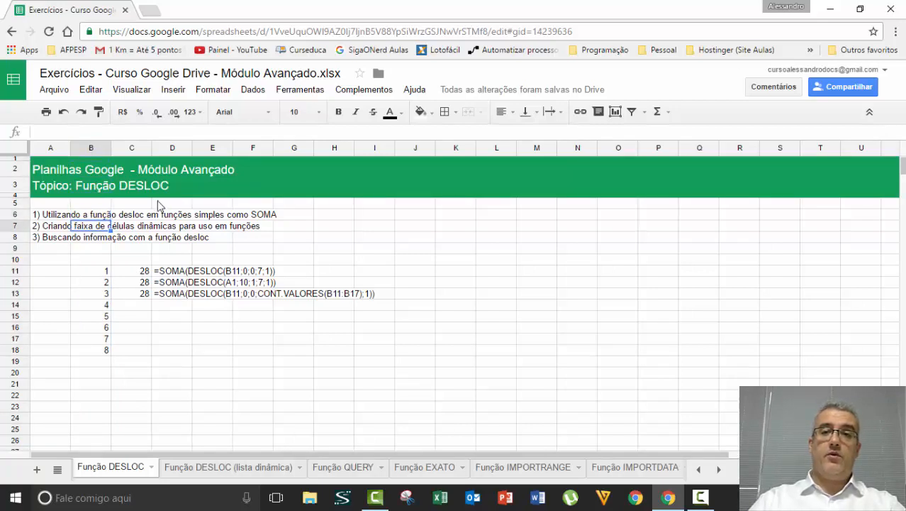
{"action": "key", "text": "Down"}
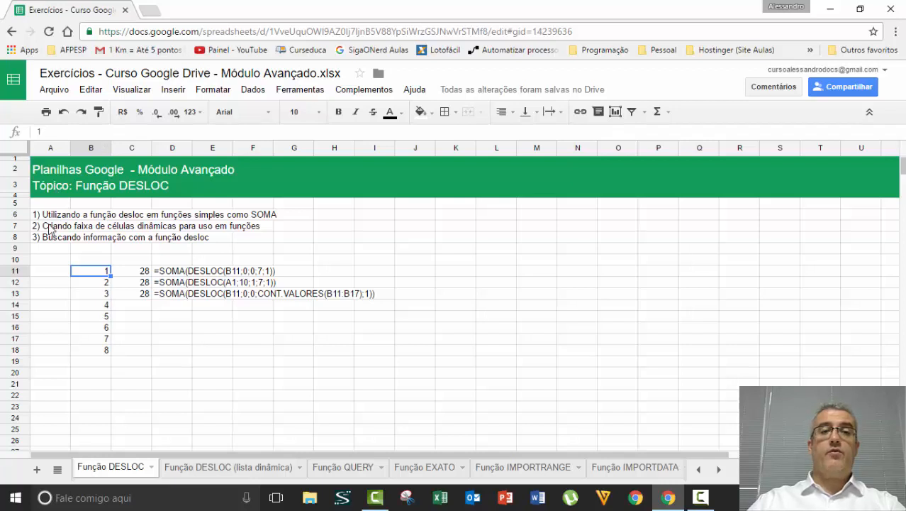
{"action": "left_click", "coordinate": [174, 316]}
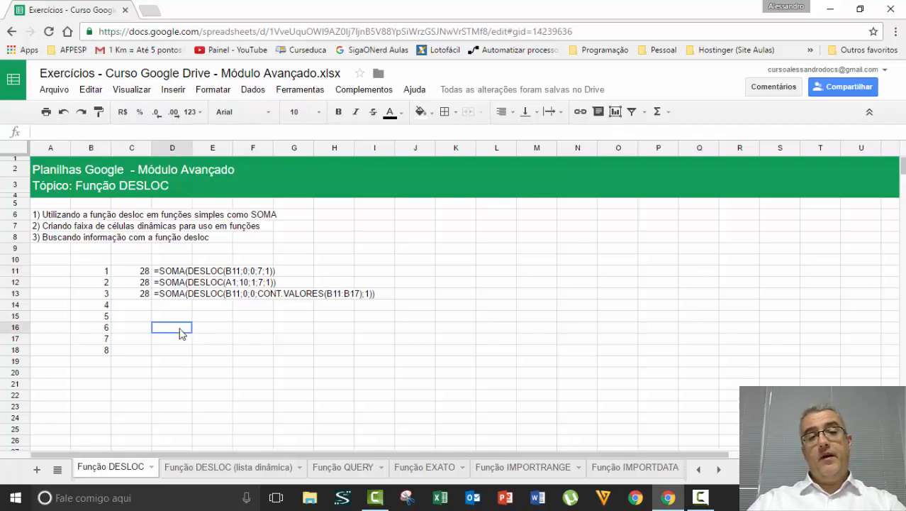
{"action": "left_click", "coordinate": [294, 319]}
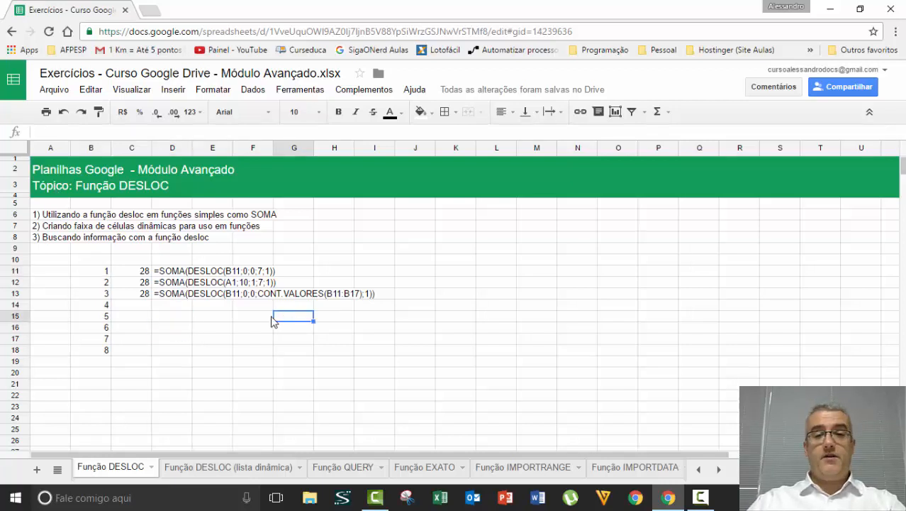
{"action": "left_click", "coordinate": [230, 339]}
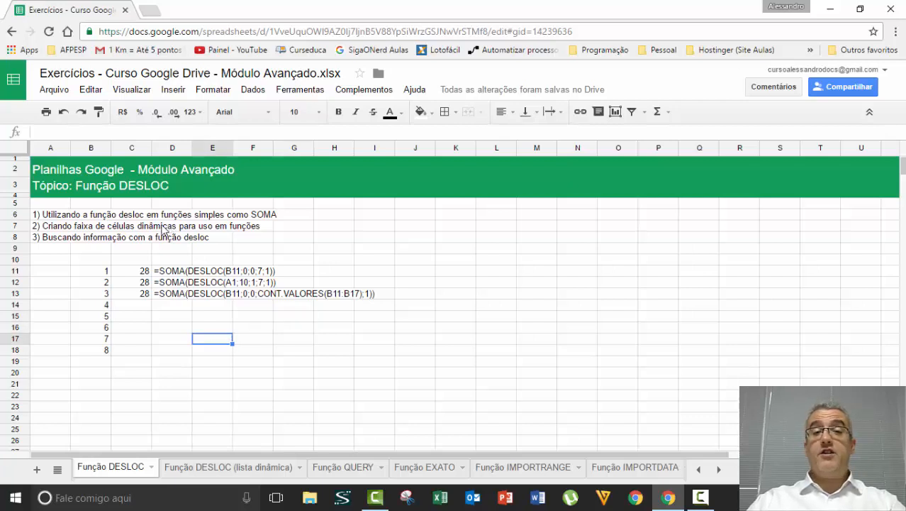
Start a formula in C14 that sums a DESLOC range from B11 with row and column offsets of 0.
{"action": "left_click", "coordinate": [484, 297]}
{"action": "left_click", "coordinate": [403, 259]}
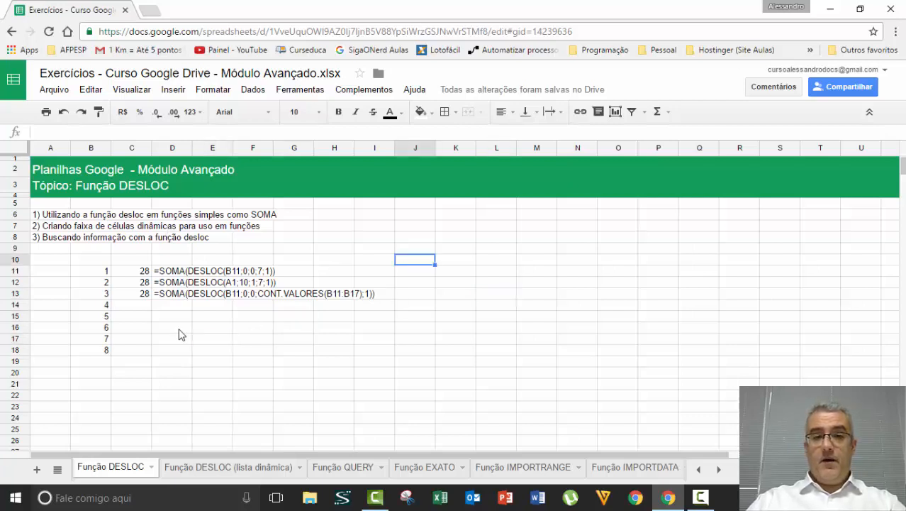
{"action": "left_click", "coordinate": [147, 308]}
{"action": "type", "text": "="}
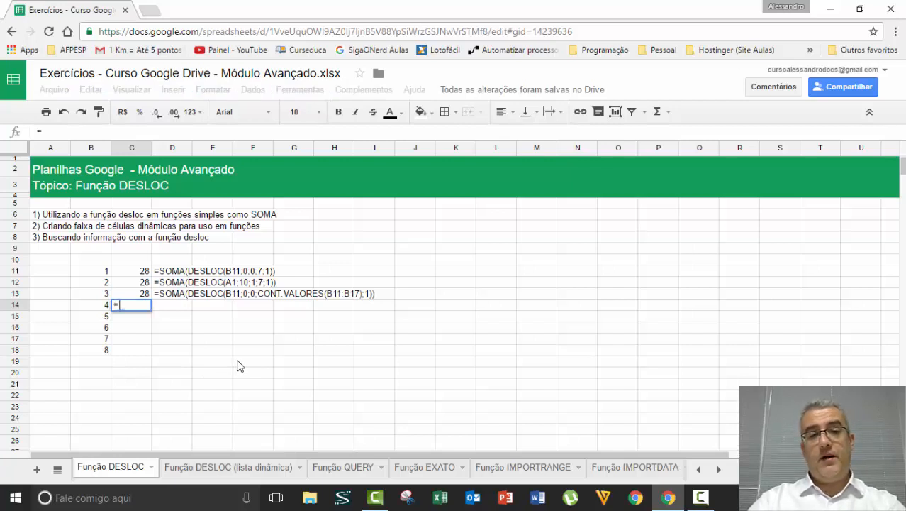
{"action": "type", "text": "SOMA("}
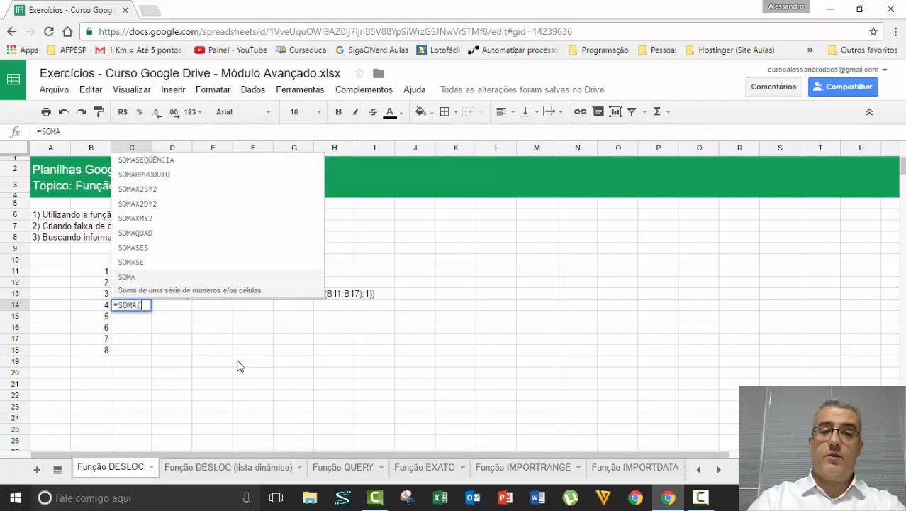
{"action": "type", "text": "DESLOC("}
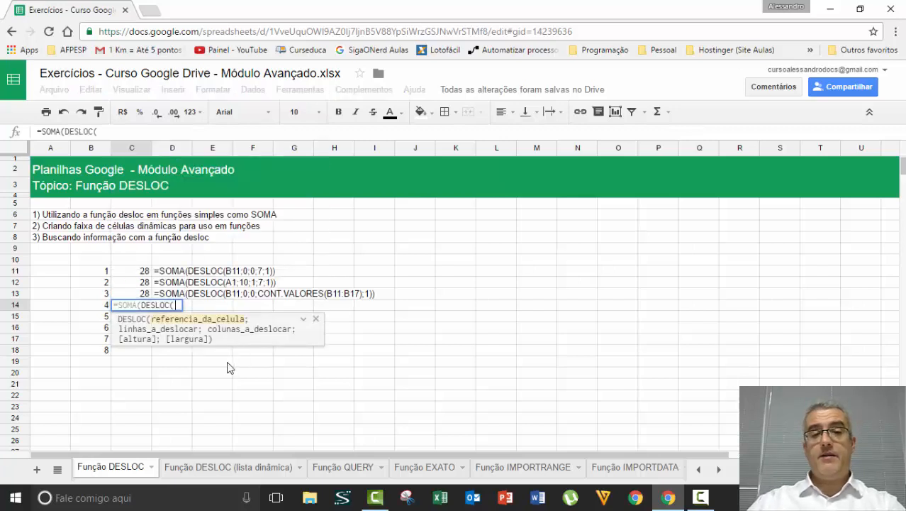
{"action": "left_click", "coordinate": [106, 272]}
{"action": "type", "text": ";"}
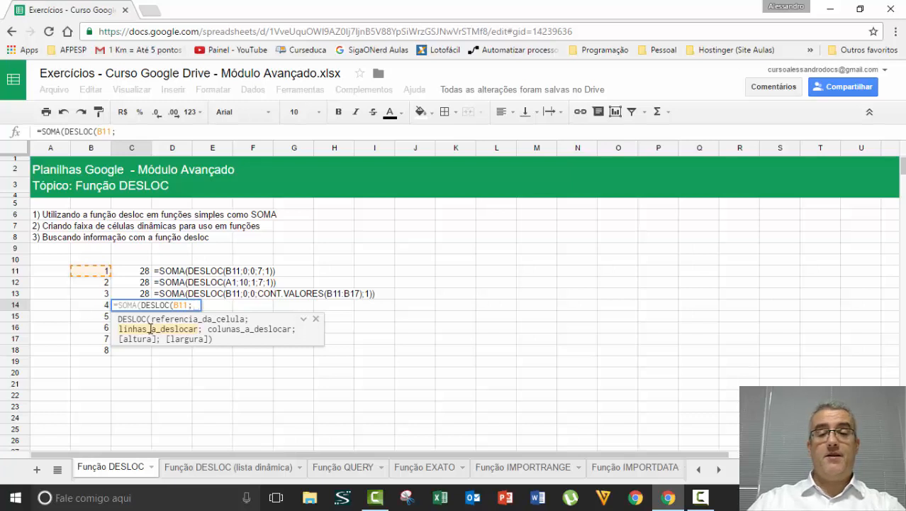
{"action": "type", "text": "0"}
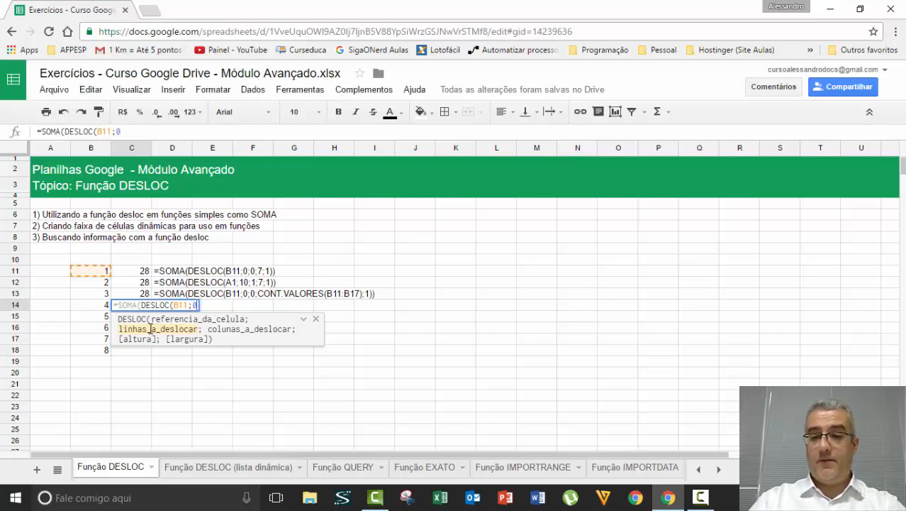
{"action": "type", "text": ";"}
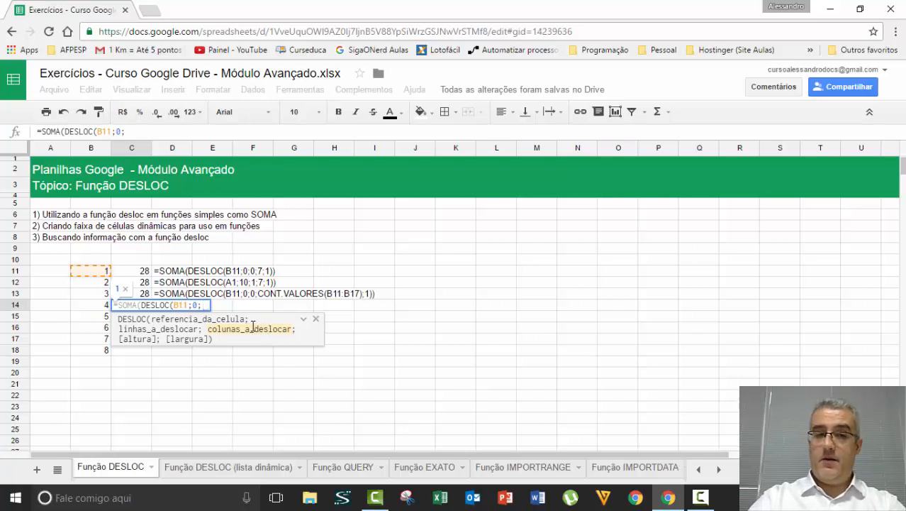
{"action": "type", "text": "0;"}
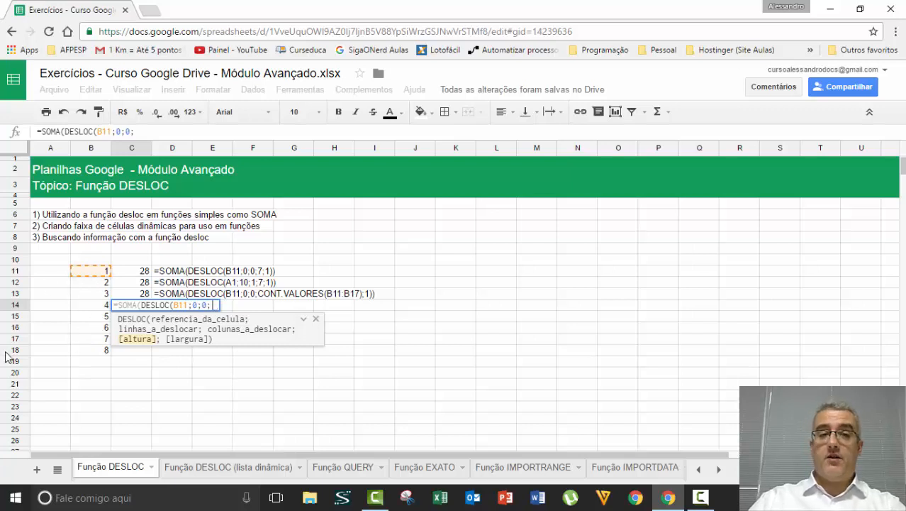
Complete the C14 formula with CONT.VALORES over the whole column B as the height and 1 as the width.
{"action": "type", "text": "C"}
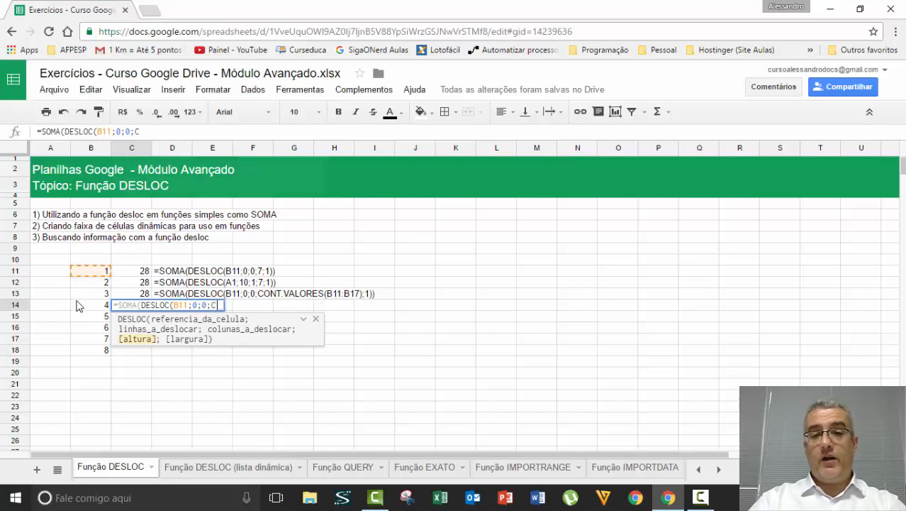
{"action": "type", "text": "ONT.VALORES("}
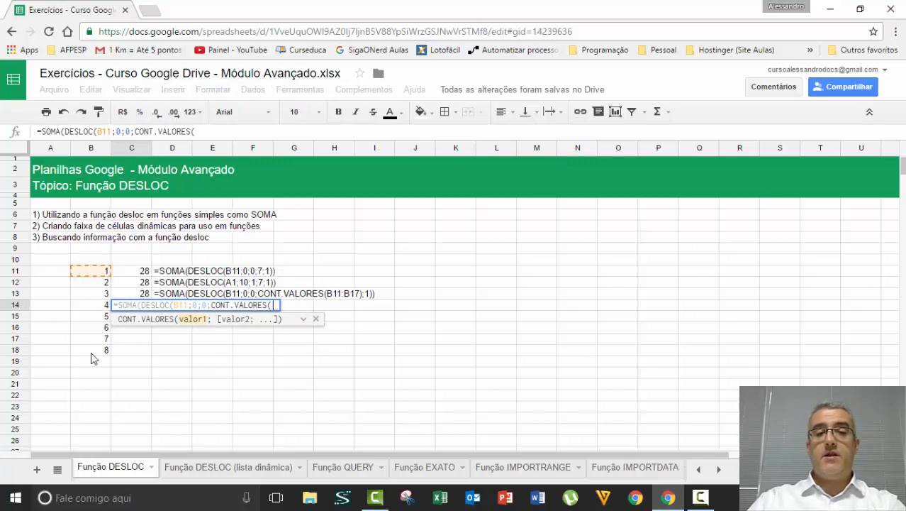
{"action": "left_click", "coordinate": [83, 149]}
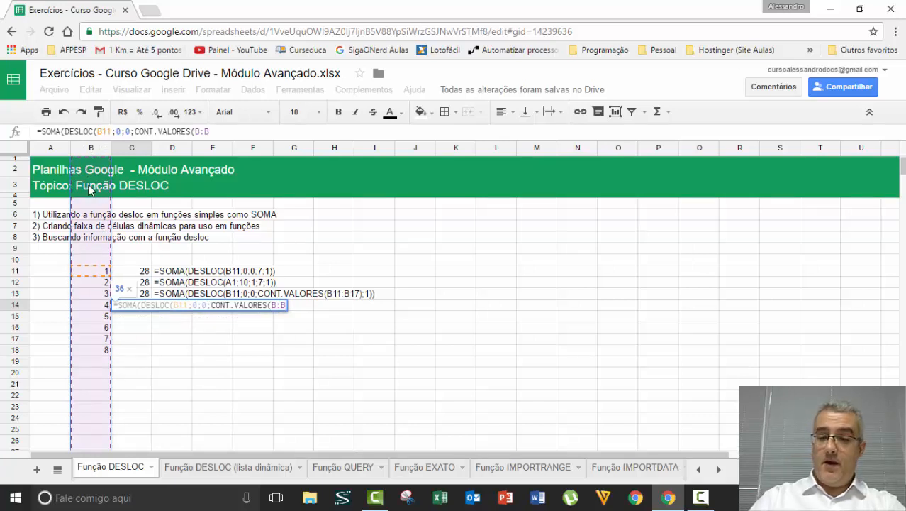
{"action": "type", "text": ")"}
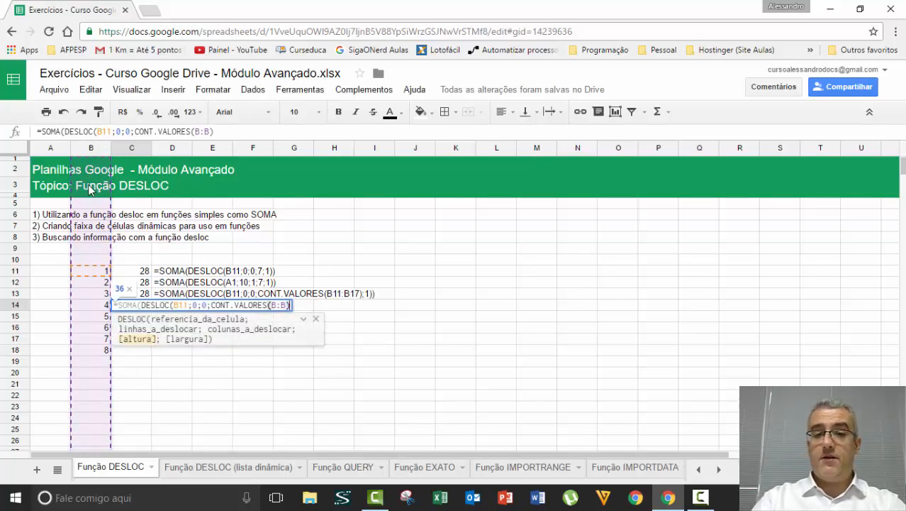
{"action": "type", "text": ";1"}
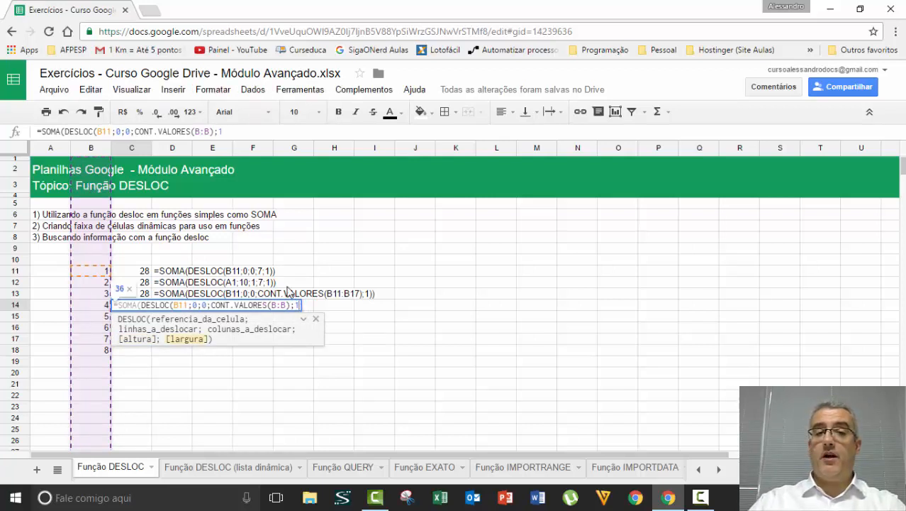
{"action": "type", "text": "))"}
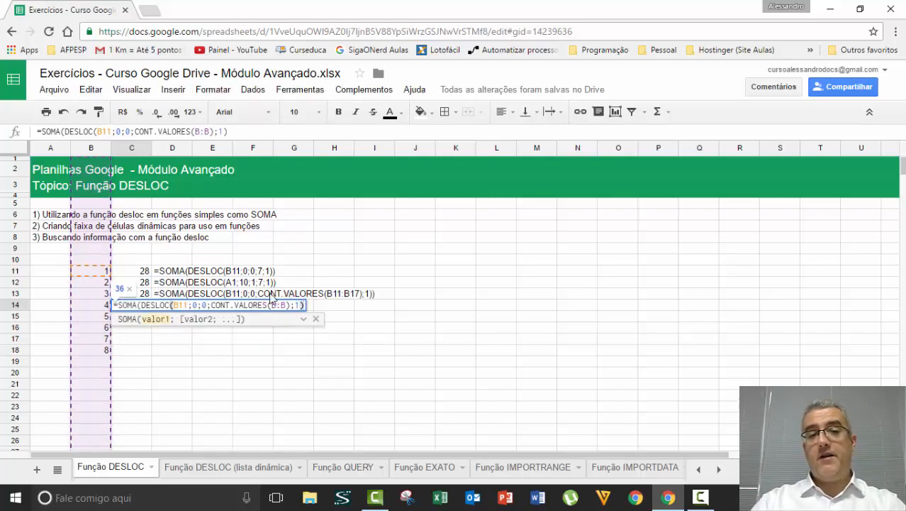
{"action": "key", "text": "Return"}
Copy the C14 formula into D14 as plain text with a leading apostrophe, showing =SOMA(DESLOC(B11;0;0;CONT.VALORES(B:B);1)).
{"action": "key", "text": "Up"}
{"action": "key", "text": "F2"}
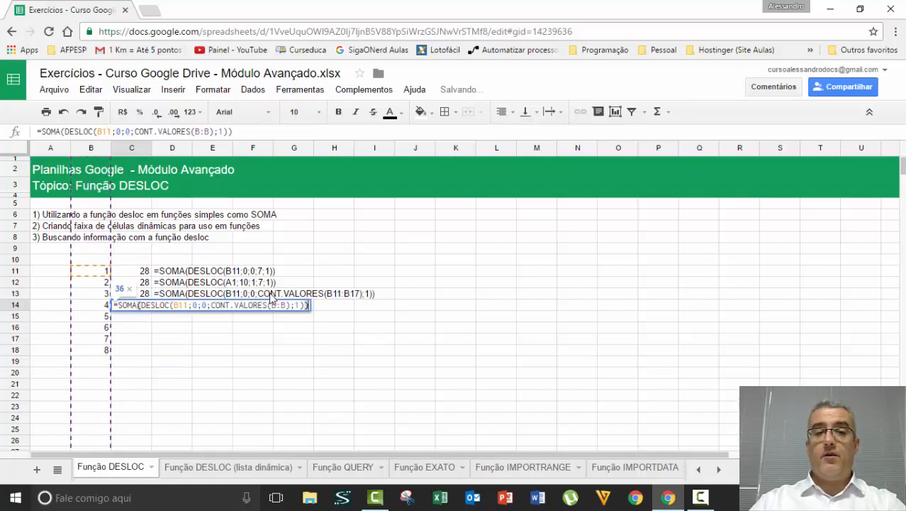
{"action": "key", "text": "ctrl+a"}
{"action": "key", "text": "Tab"}
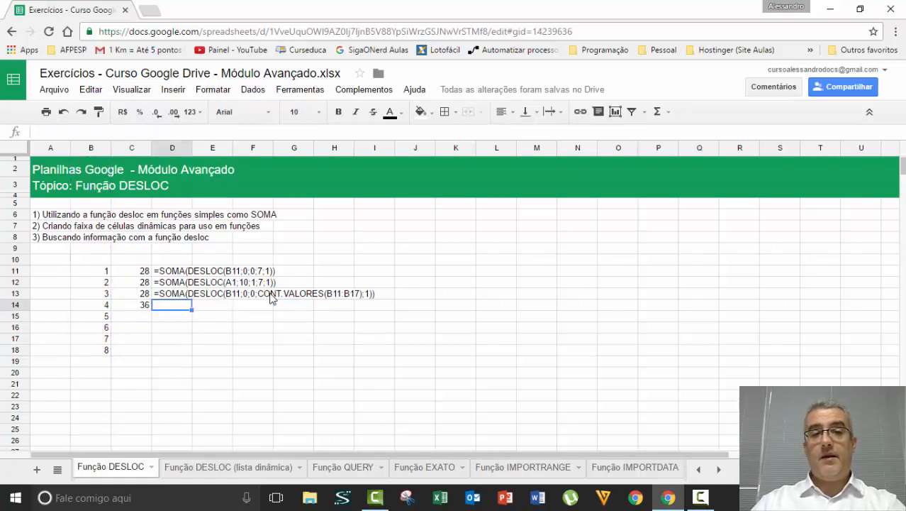
{"action": "type", "text": "'"}
{"action": "key", "text": "ctrl+v"}
{"action": "key", "text": "Return"}
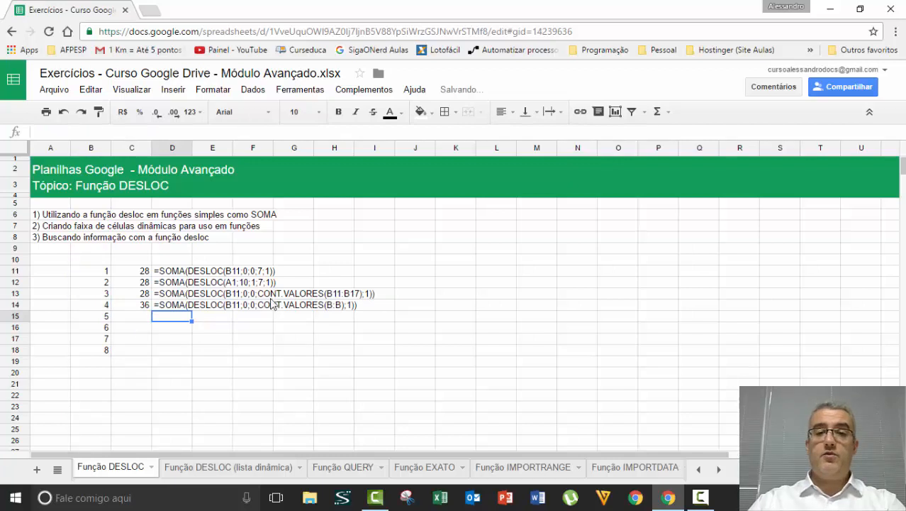
Add the value 9 in B19, directly below the existing number list.
{"action": "left_click", "coordinate": [103, 351]}
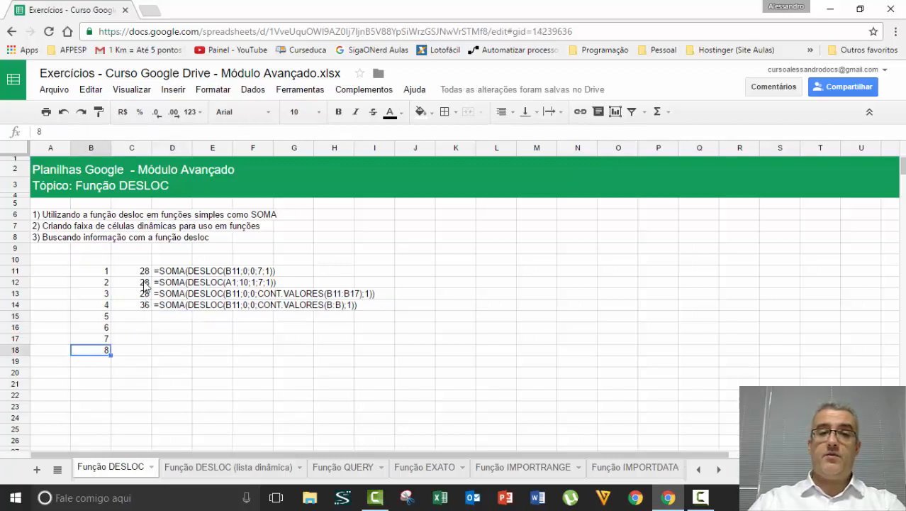
{"action": "left_click", "coordinate": [102, 364]}
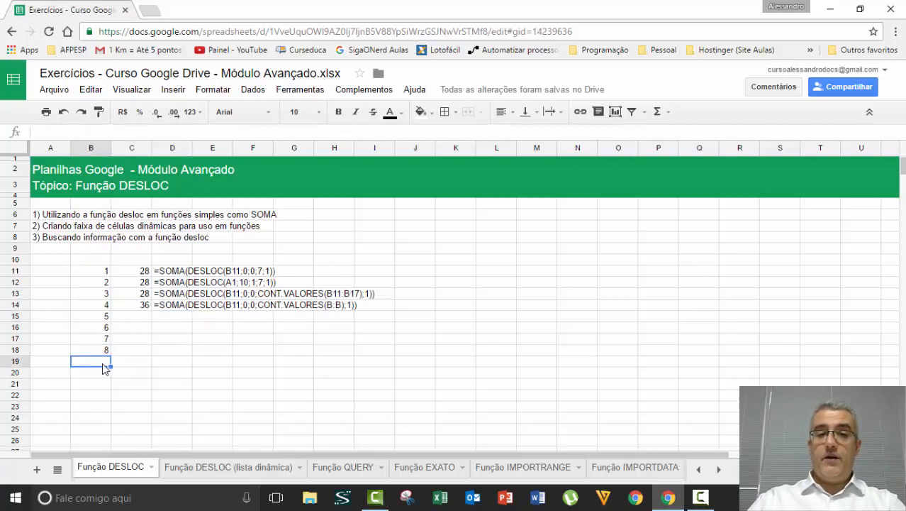
{"action": "type", "text": "9"}
{"action": "key", "text": "Return"}
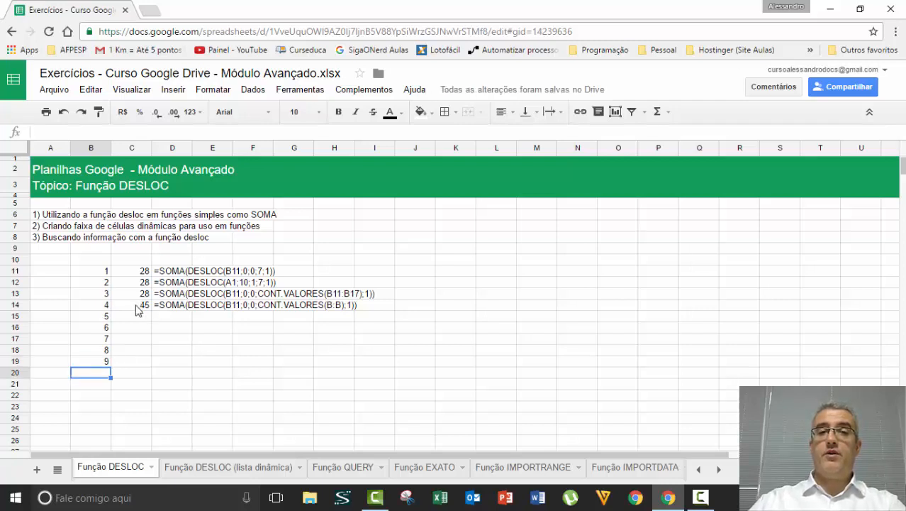
Extend the number list in column B with 129 in B20, 333 in B21 and 444 in B22.
{"action": "type", "text": "129"}
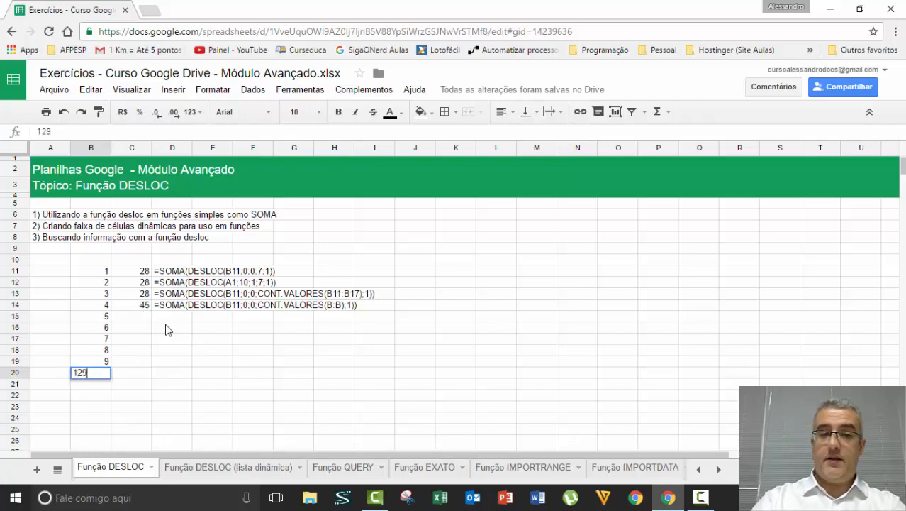
{"action": "key", "text": "Return"}
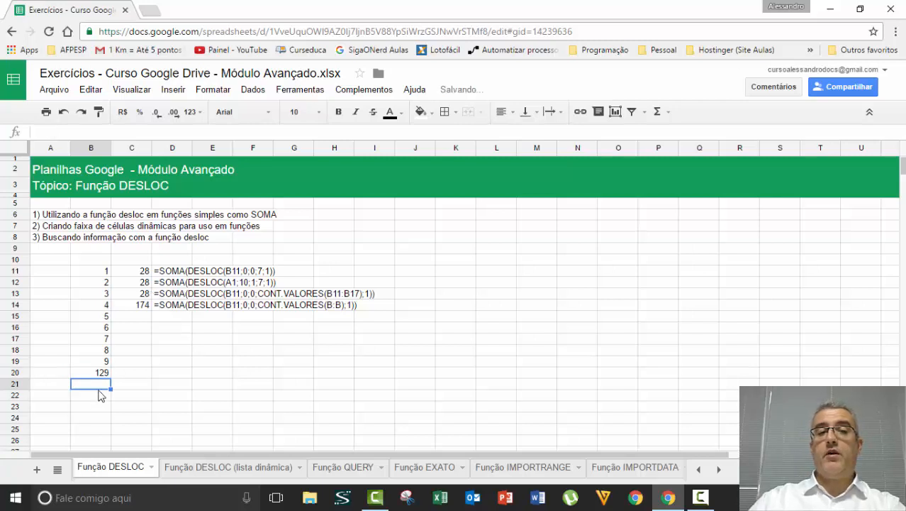
{"action": "type", "text": "333"}
{"action": "key", "text": "Return"}
{"action": "type", "text": "444"}
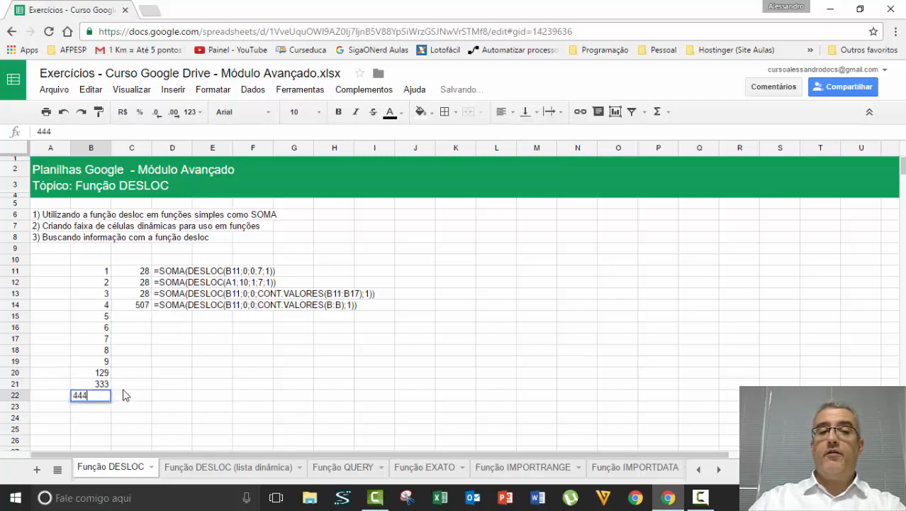
{"action": "left_click", "coordinate": [124, 387]}
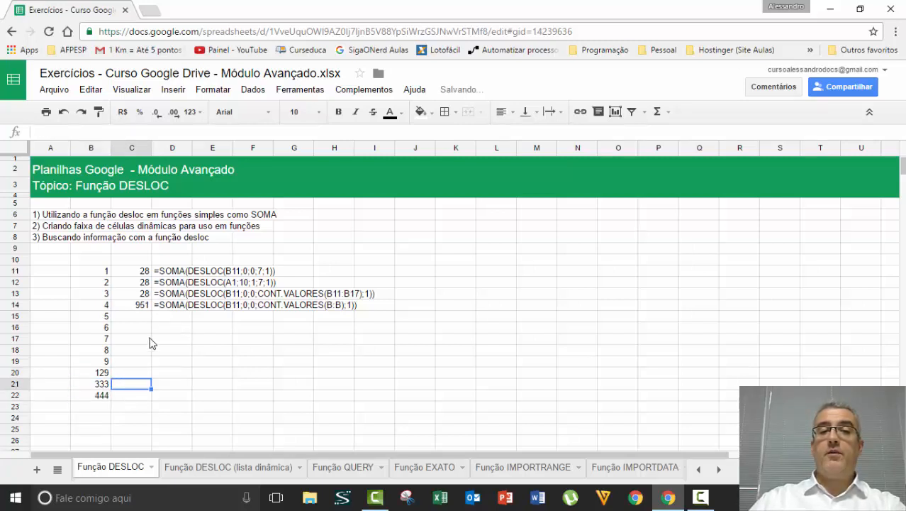
Review the C14 formula, its text in row 14 and the whole column B it uses for the height.
{"action": "left_click", "coordinate": [142, 305]}
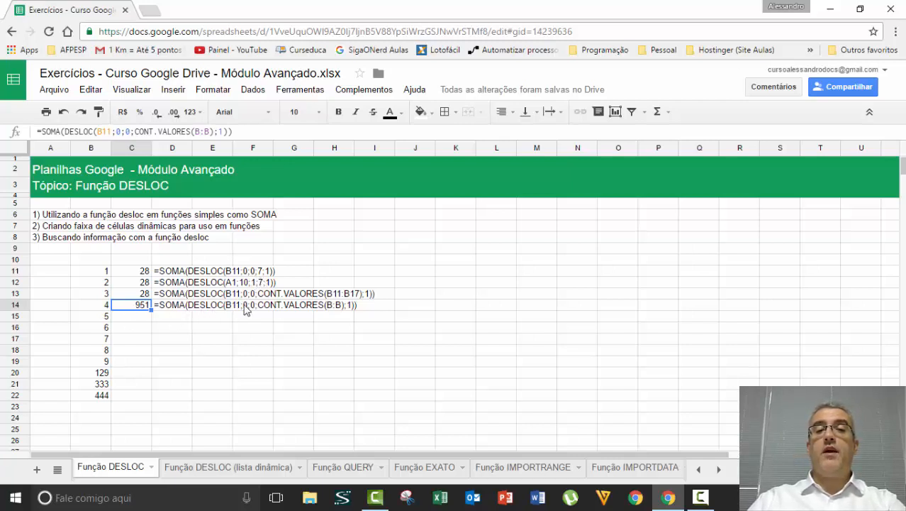
{"action": "left_click", "coordinate": [149, 319]}
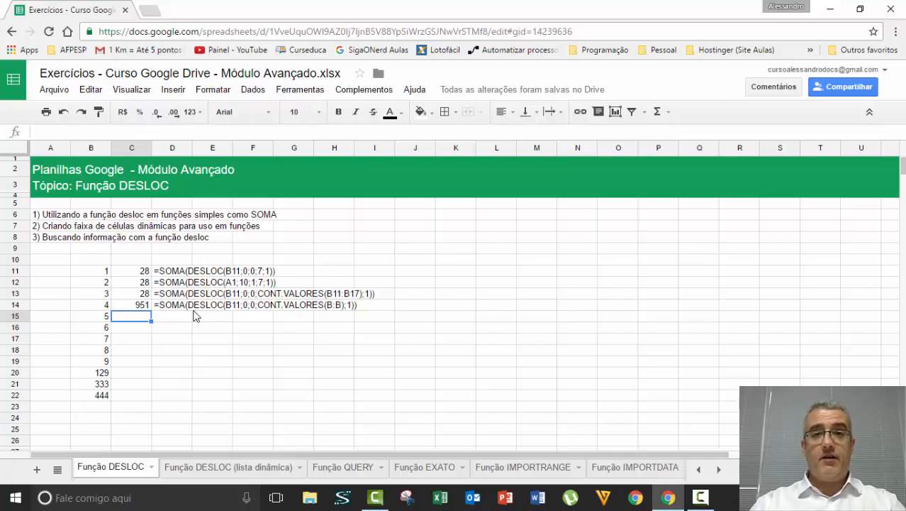
{"action": "left_click", "coordinate": [265, 307]}
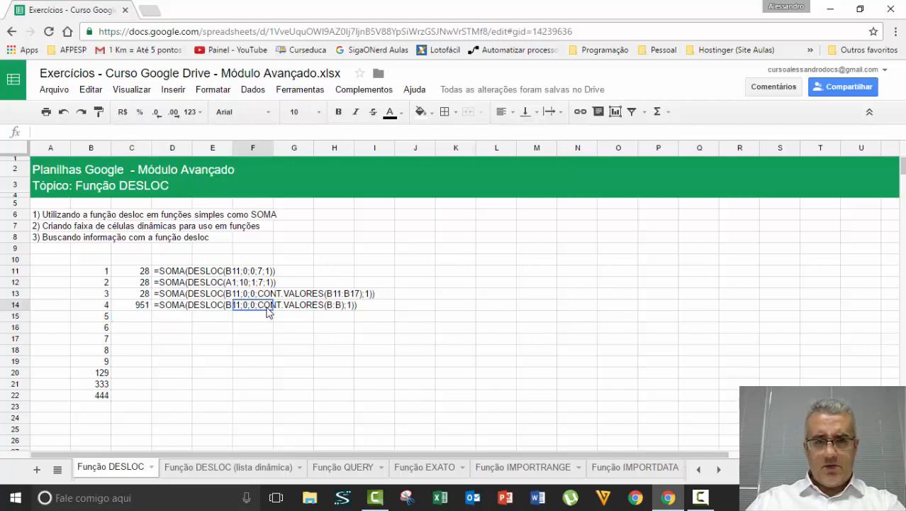
{"action": "left_click", "coordinate": [288, 315]}
{"action": "left_click", "coordinate": [333, 316]}
{"action": "left_click", "coordinate": [383, 272]}
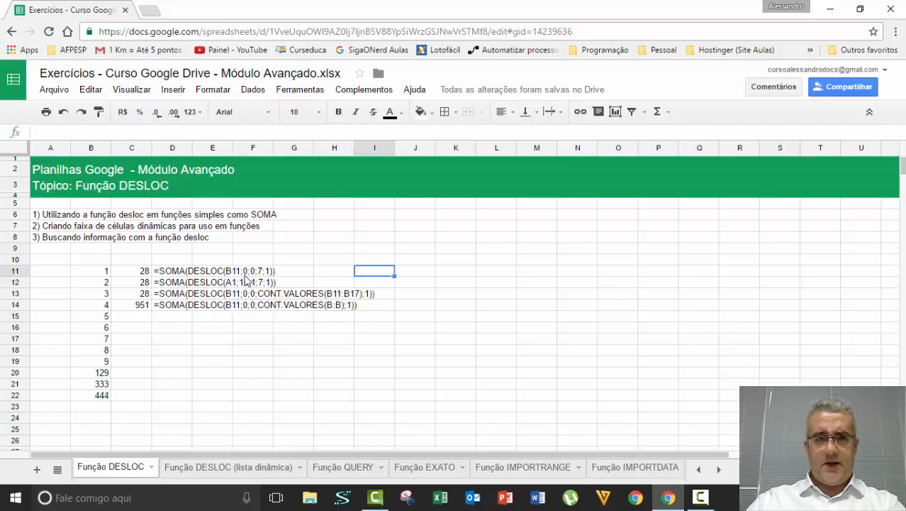
{"action": "left_click", "coordinate": [92, 148]}
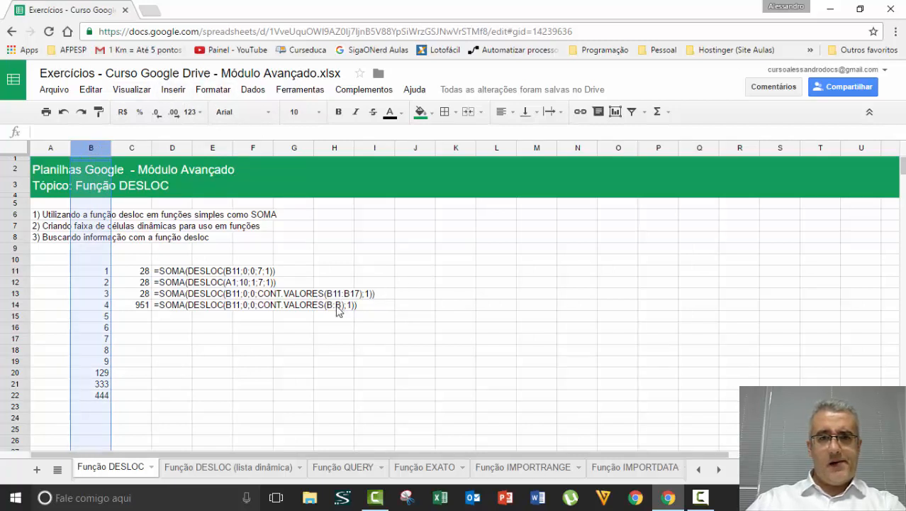
{"action": "left_click", "coordinate": [253, 91]}
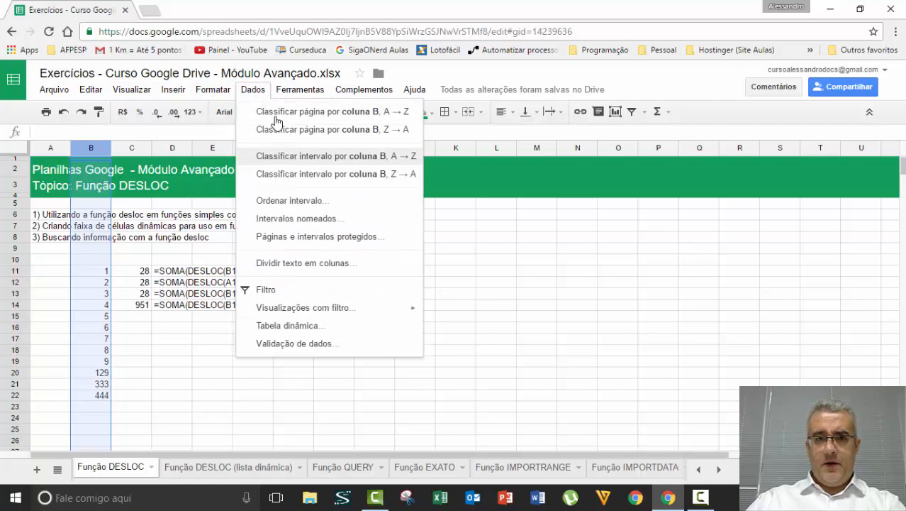
{"action": "mouse_move", "coordinate": [174, 94]}
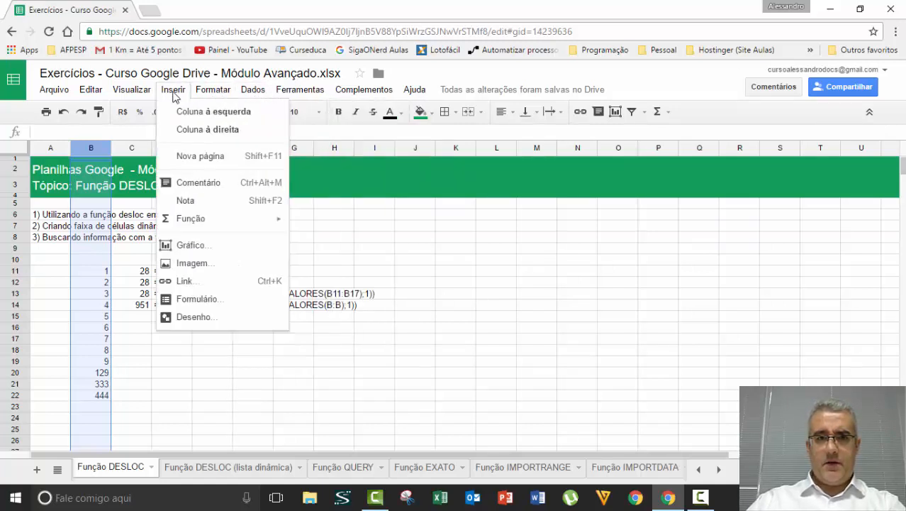
{"action": "left_click", "coordinate": [555, 304]}
{"action": "left_click", "coordinate": [701, 498]}
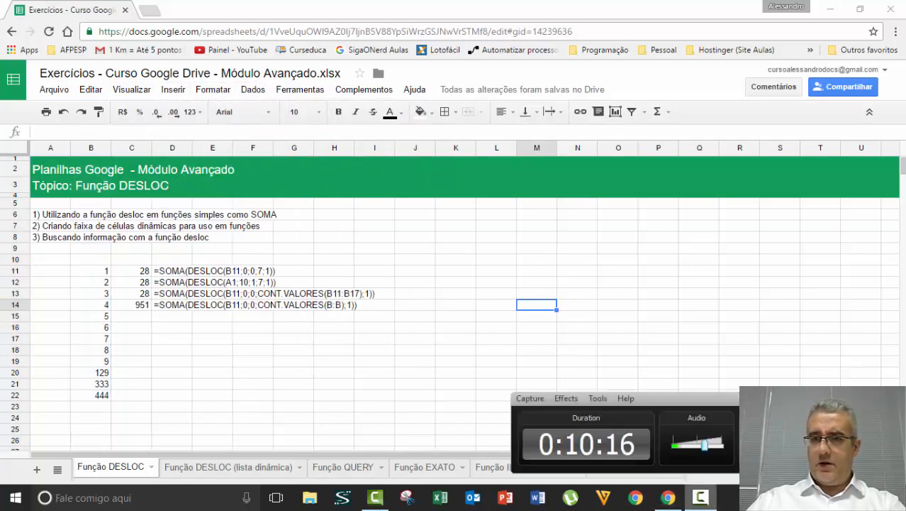
{"action": "left_click", "coordinate": [701, 497]}
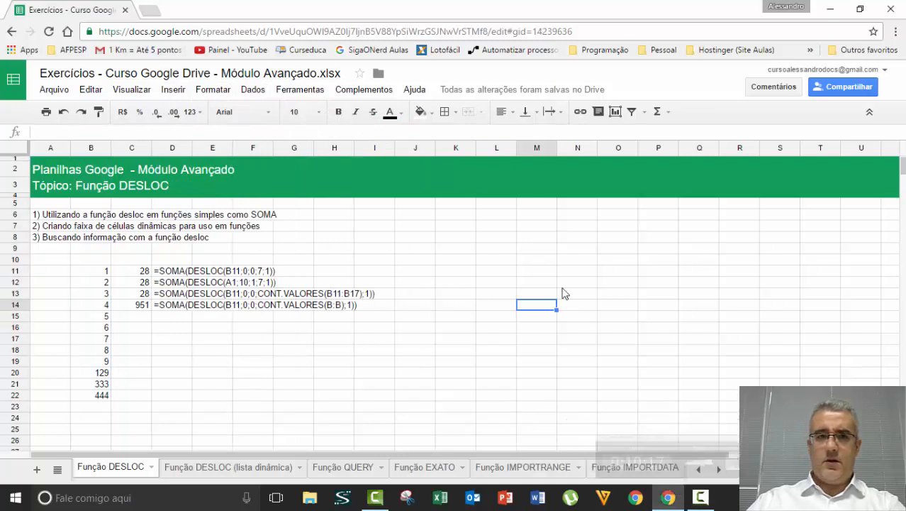
Try to add a named range that refers to DESLOC(b11;0;0;CONT.VALORES(b:b);1).
{"action": "left_click", "coordinate": [254, 90]}
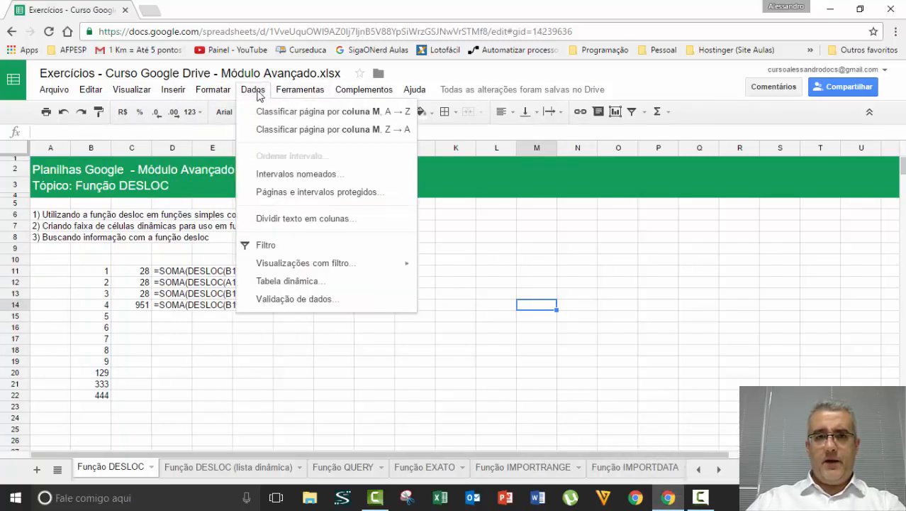
{"action": "left_click", "coordinate": [288, 183]}
{"action": "left_click", "coordinate": [785, 138]}
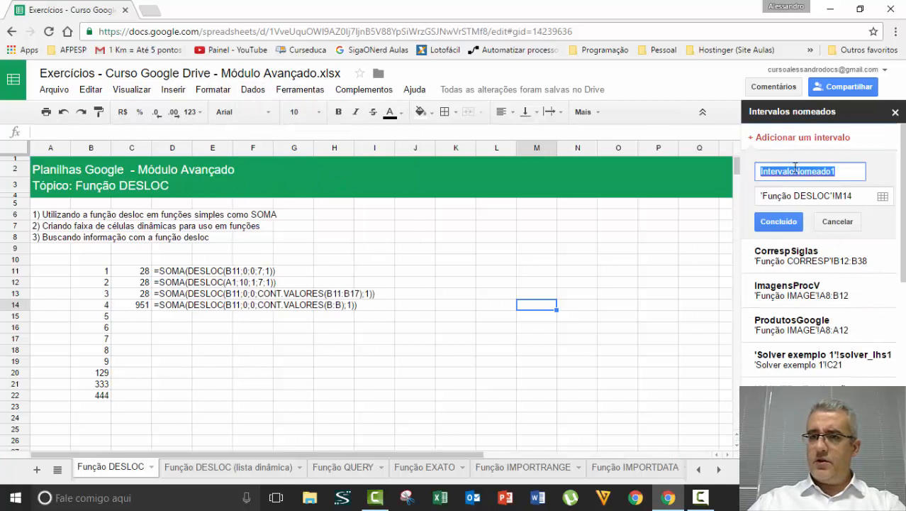
{"action": "left_click", "coordinate": [833, 198]}
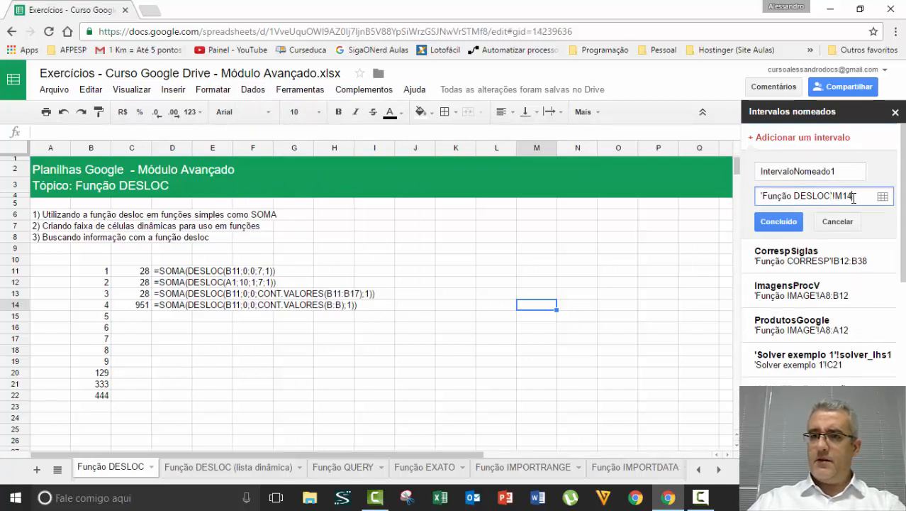
{"action": "left_click_drag", "start_coordinate": [853, 198], "coordinate": [754, 264]}
{"action": "left_click", "coordinate": [853, 196]}
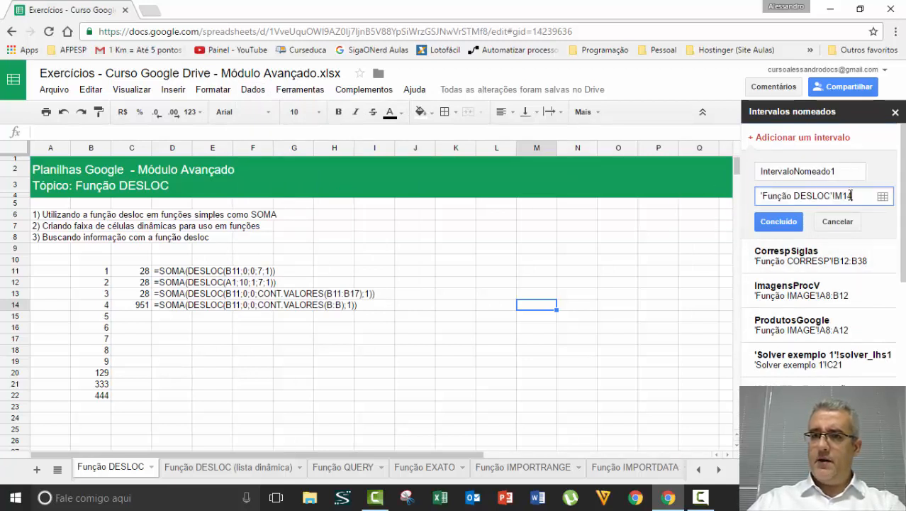
{"action": "left_click_drag", "start_coordinate": [847, 196], "coordinate": [634, 196]}
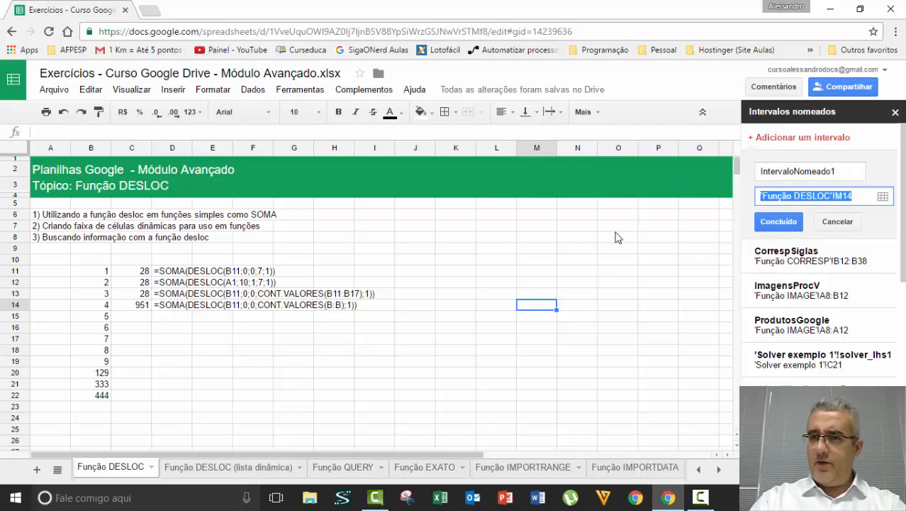
{"action": "type", "text": "DESLOC("}
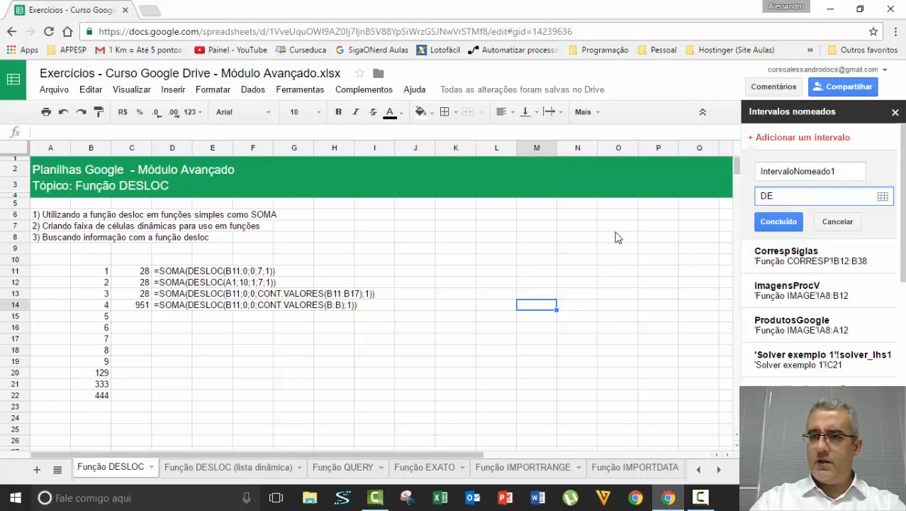
{"action": "left_click", "coordinate": [102, 271]}
{"action": "left_click", "coordinate": [882, 197]}
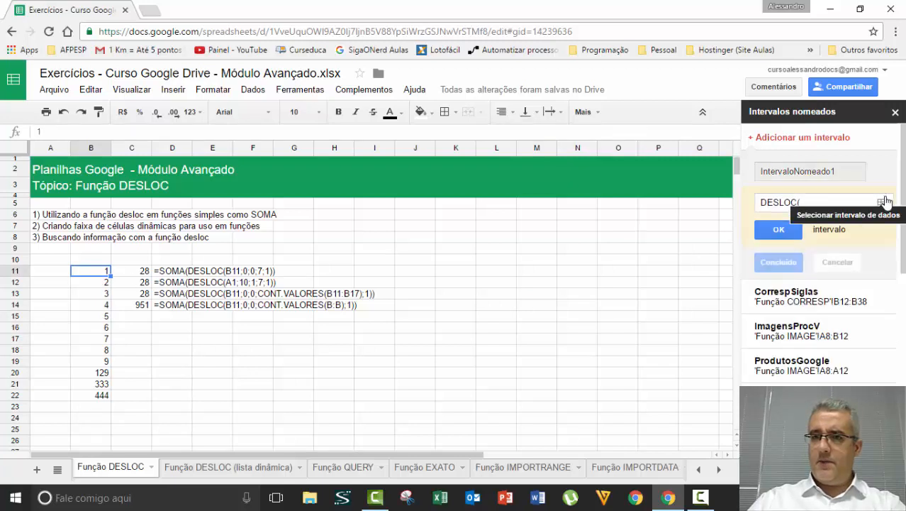
{"action": "left_click", "coordinate": [814, 204]}
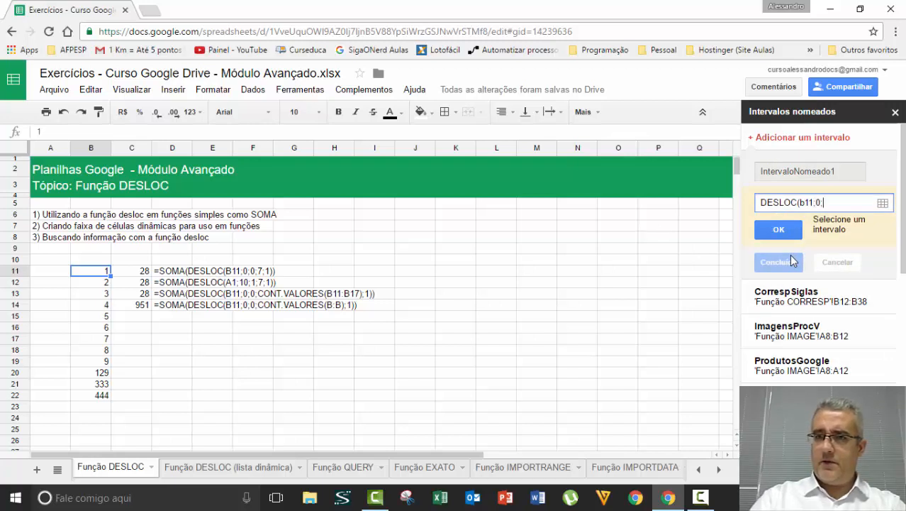
{"action": "type", "text": "b11;0;0;CONT"}
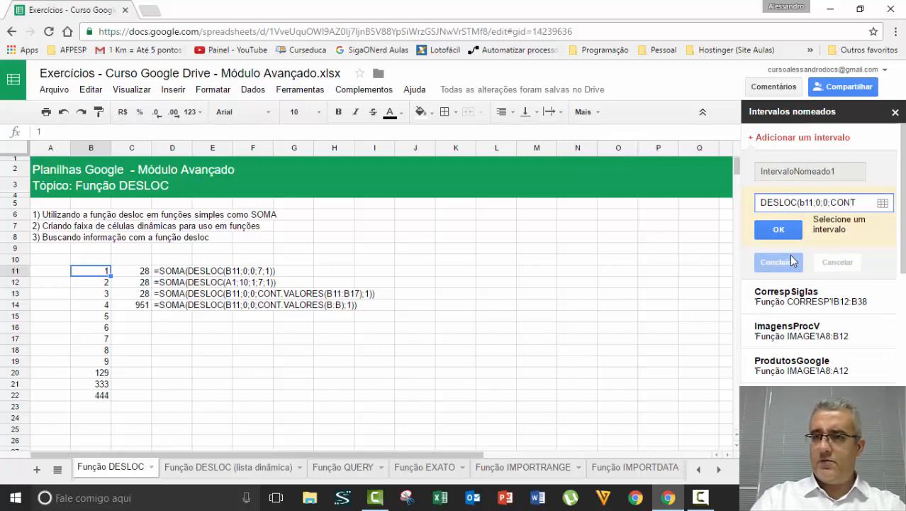
{"action": "type", "text": ".VALORES(b:b"}
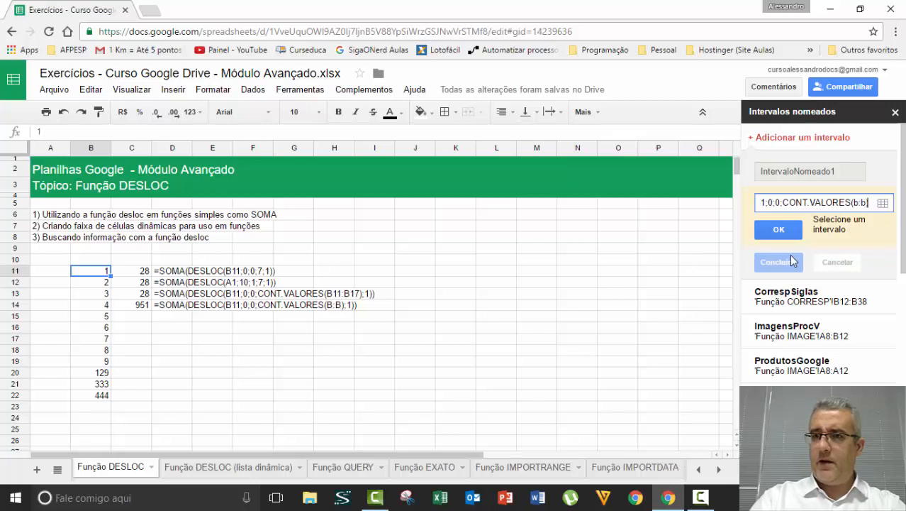
{"action": "type", "text": ")"}
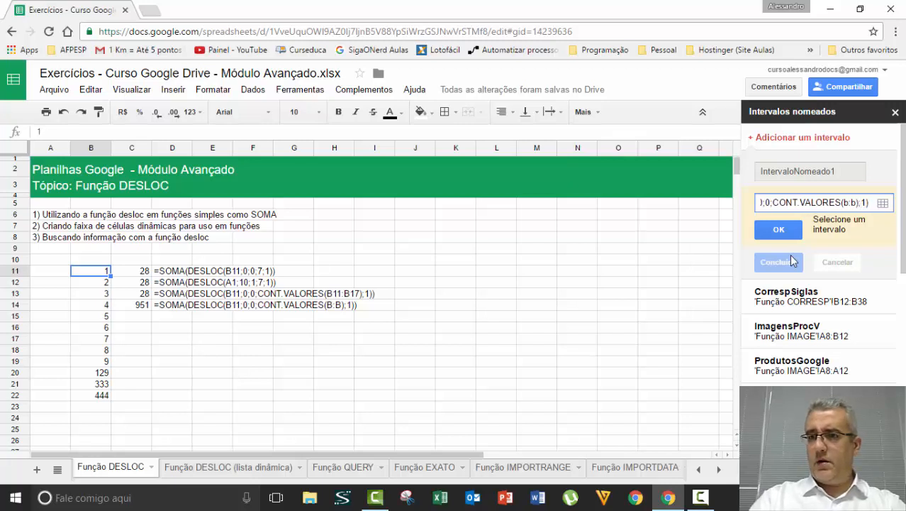
{"action": "left_click", "coordinate": [792, 234]}
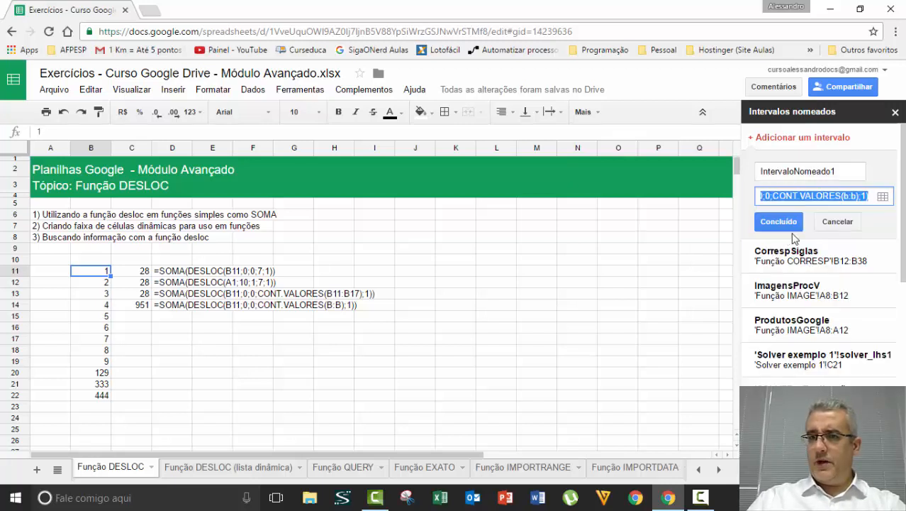
Try to replace the default name IntervaloNomeado1 of the new named range.
{"action": "left_click", "coordinate": [798, 191]}
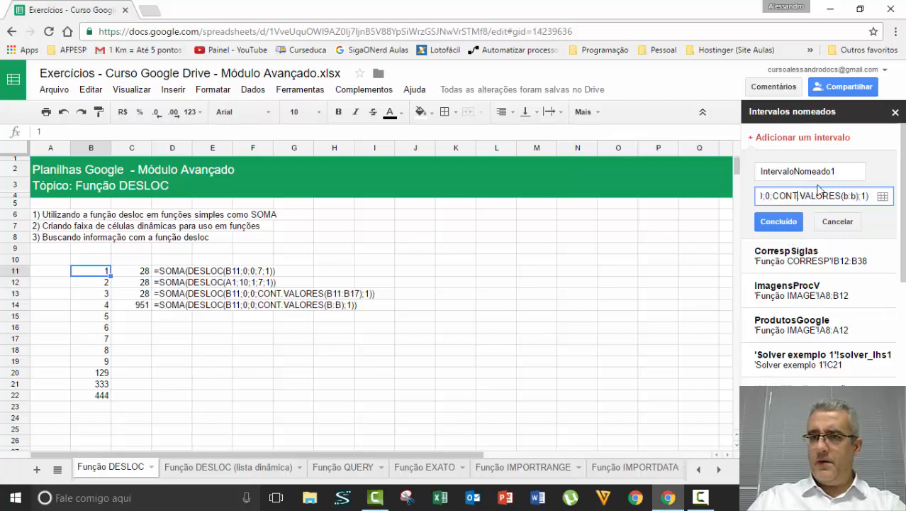
{"action": "left_click_drag", "start_coordinate": [841, 173], "coordinate": [770, 186]}
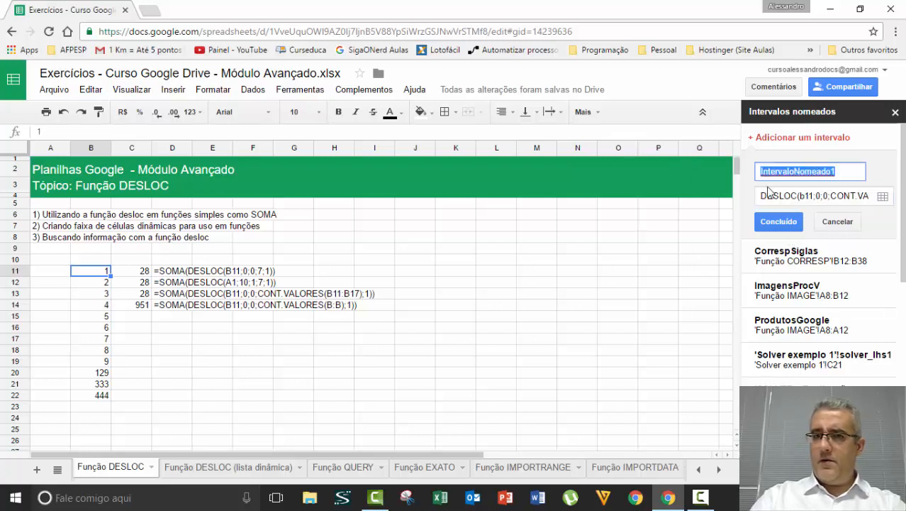
{"action": "type", "text": "fUNÇÃ"}
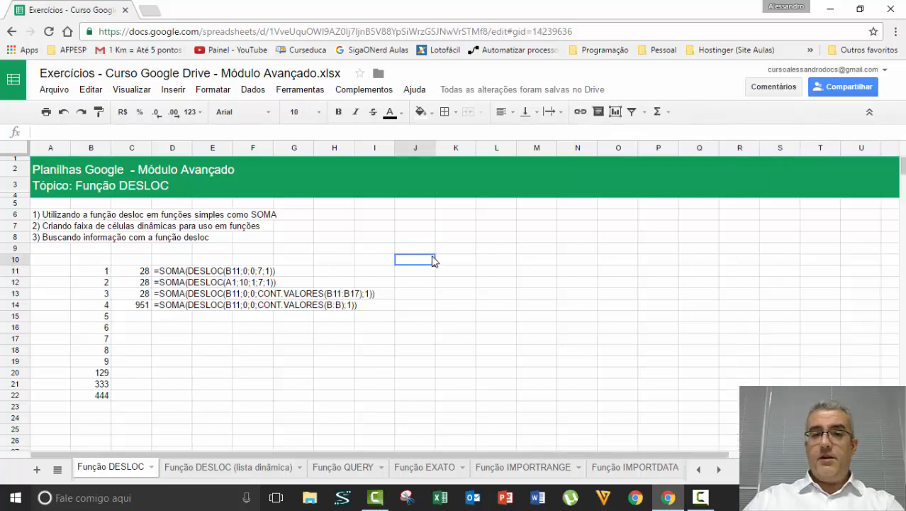
Enter the row labels A, B, C, D, E, F and G down cells J9 to J15.
{"action": "left_click", "coordinate": [432, 250]}
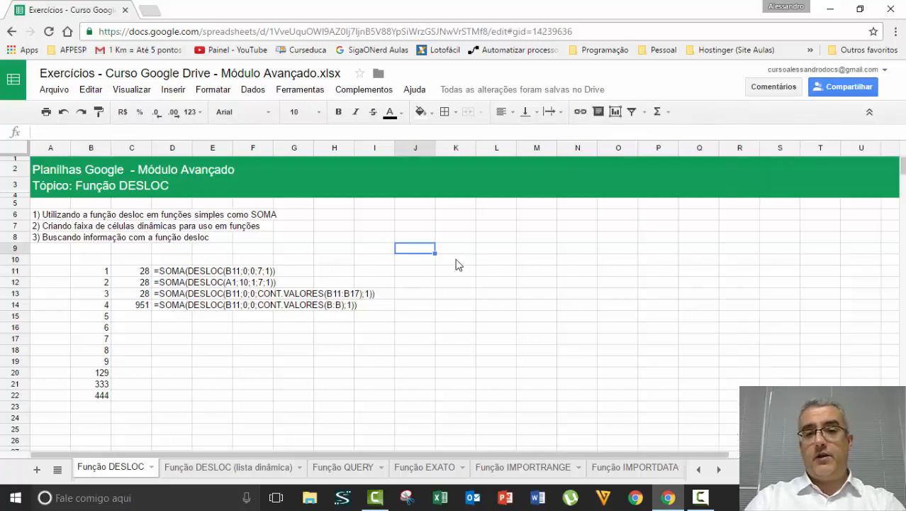
{"action": "type", "text": "A"}
{"action": "key", "text": "Return"}
{"action": "type", "text": "B"}
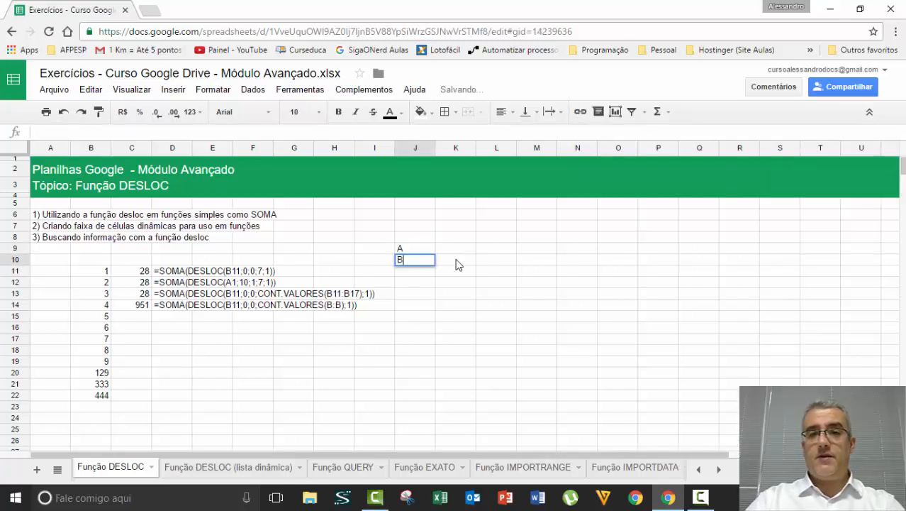
{"action": "key", "text": "Return"}
{"action": "type", "text": "C"}
{"action": "key", "text": "Return"}
{"action": "type", "text": "D"}
{"action": "key", "text": "Return"}
{"action": "type", "text": "E"}
{"action": "key", "text": "Return"}
{"action": "type", "text": "F"}
{"action": "key", "text": "Return"}
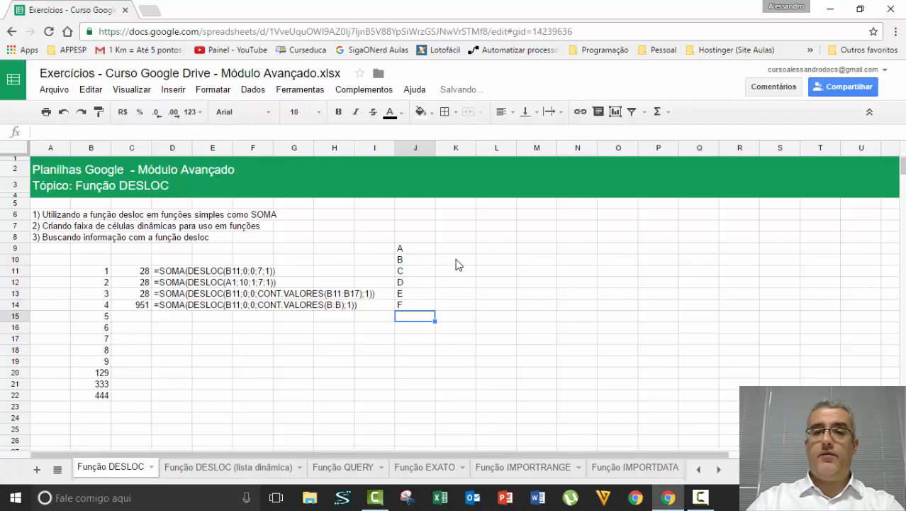
{"action": "type", "text": "G"}
Center the row labels in J9:J15 horizontally.
{"action": "key", "text": "Up"}
{"action": "key", "text": "Up"}
{"action": "key", "text": "Up"}
{"action": "key", "text": "Up"}
{"action": "key", "text": "Up"}
{"action": "key", "text": "Up"}
{"action": "key", "text": "Up"}
{"action": "key", "text": "shift+Down"}
{"action": "key", "text": "shift+Down"}
{"action": "key", "text": "shift+Down"}
{"action": "key", "text": "shift+Down"}
{"action": "key", "text": "shift+Down"}
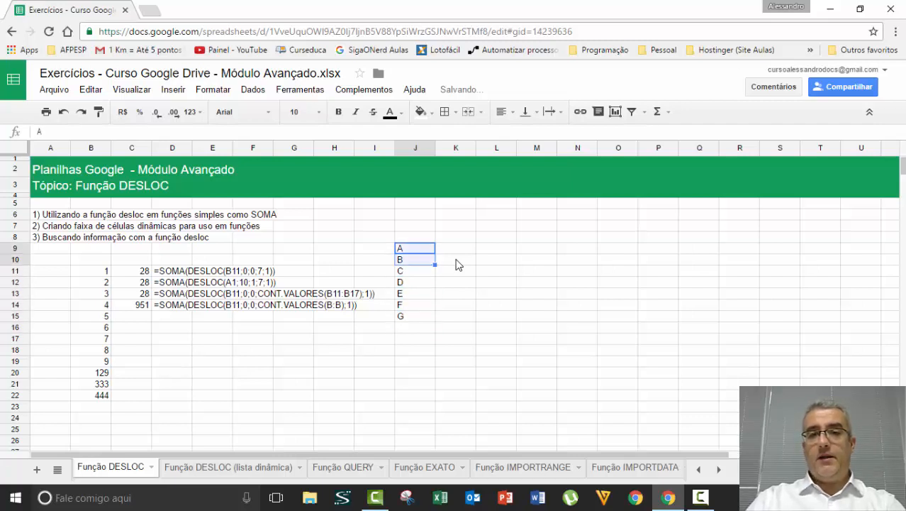
{"action": "key", "text": "shift+Down"}
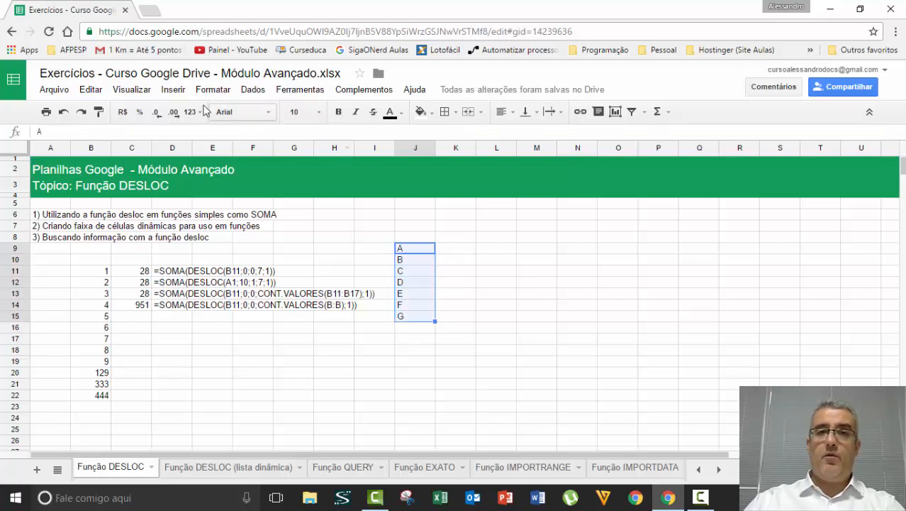
{"action": "left_click", "coordinate": [500, 113]}
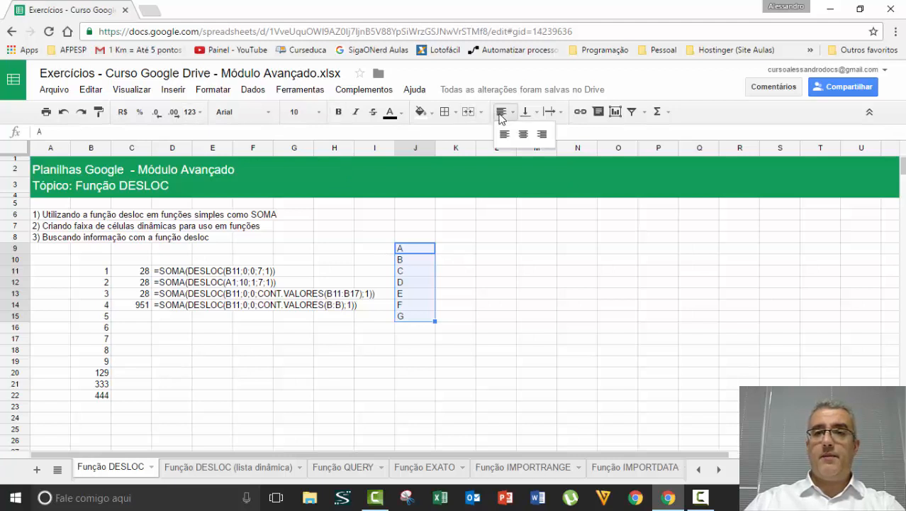
{"action": "left_click", "coordinate": [523, 134]}
Enter the column headers AA, BB, CC, DD and EE across cells K8 to O8.
{"action": "left_click", "coordinate": [458, 236]}
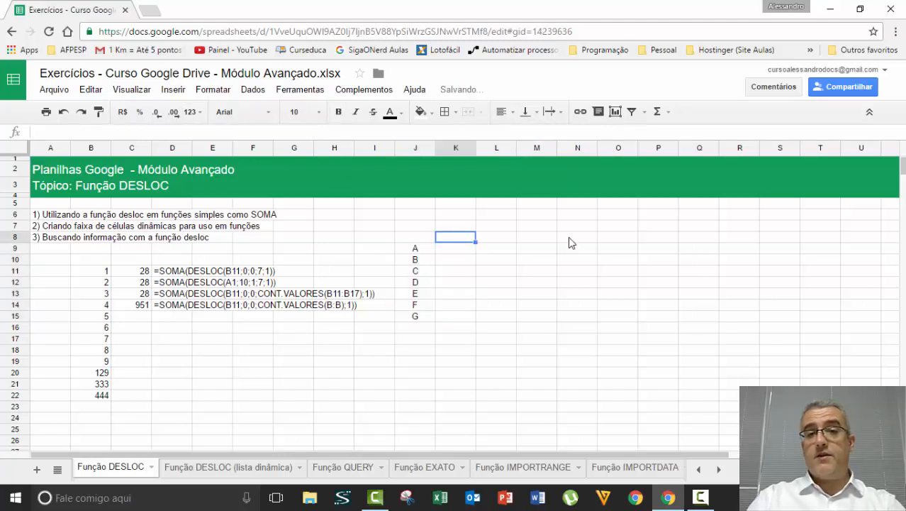
{"action": "type", "text": "aa"}
{"action": "key", "text": "Tab"}
{"action": "type", "text": "BB"}
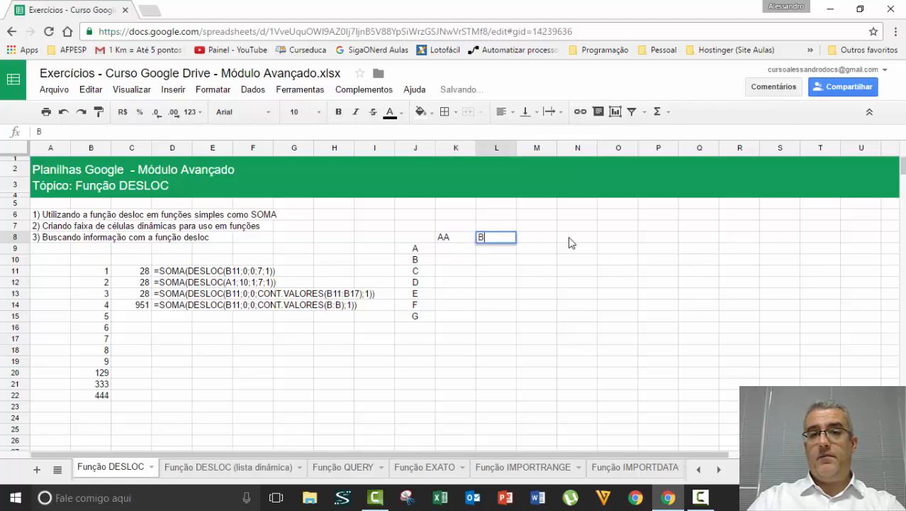
{"action": "key", "text": "Tab"}
{"action": "type", "text": "CC"}
{"action": "key", "text": "Tab"}
{"action": "type", "text": "DD"}
{"action": "key", "text": "Tab"}
{"action": "type", "text": "EE"}
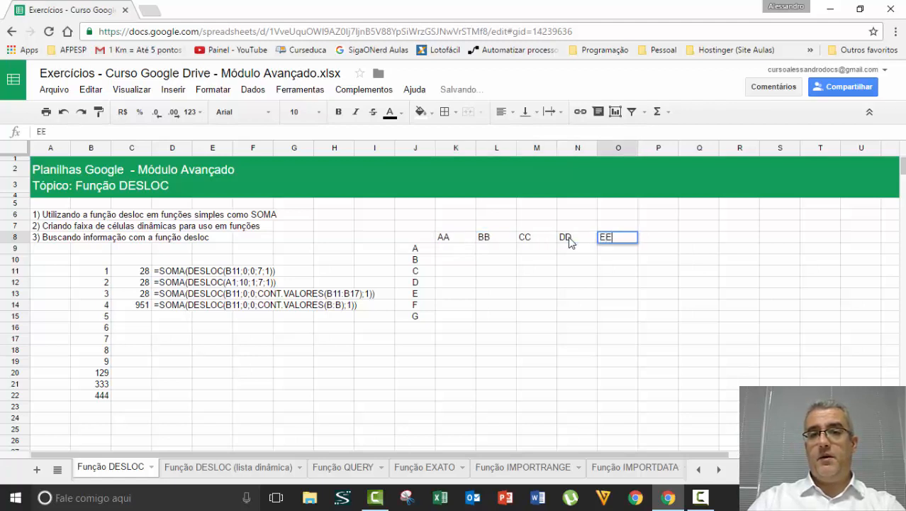
{"action": "key", "text": "Tab"}
Fill K9:K15 under AA with 1 and L9:L15 under BB with 2.
{"action": "key", "text": "Down"}
{"action": "key", "text": "Down"}
{"action": "key", "text": "Left"}
{"action": "key", "text": "Left"}
{"action": "key", "text": "Left"}
{"action": "key", "text": "Left"}
{"action": "key", "text": "Up"}
{"action": "key", "text": "Left"}
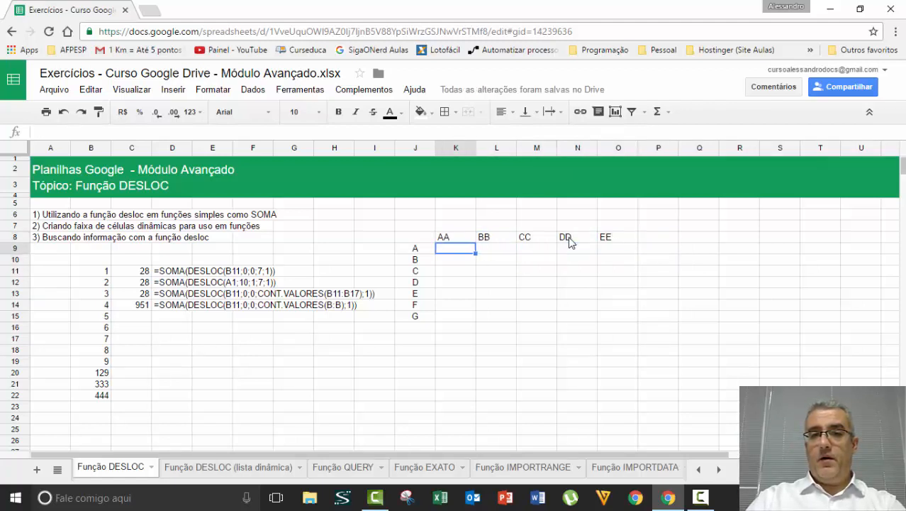
{"action": "key", "text": "shift+Down"}
{"action": "key", "text": "shift+Down"}
{"action": "key", "text": "shift+Down"}
{"action": "key", "text": "shift+Down"}
{"action": "key", "text": "shift+Down"}
{"action": "key", "text": "shift+Down"}
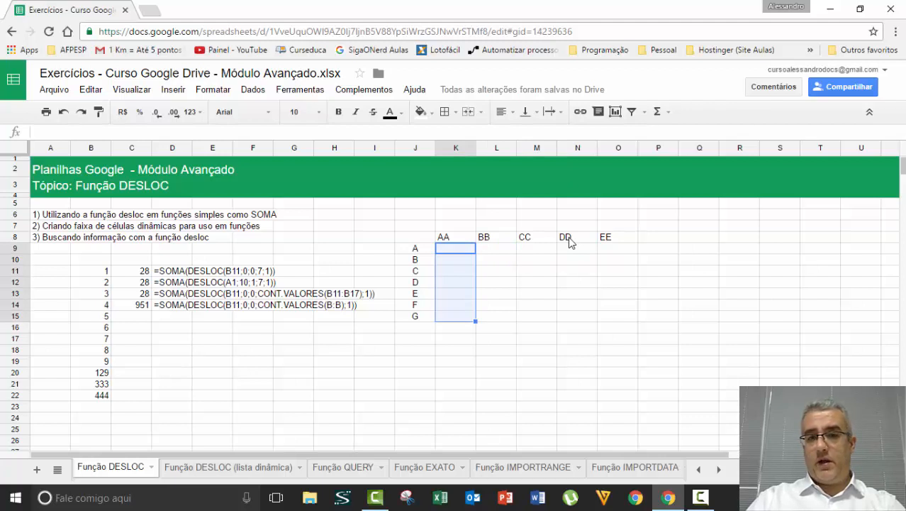
{"action": "type", "text": "1 1 1 1 1 1 1"}
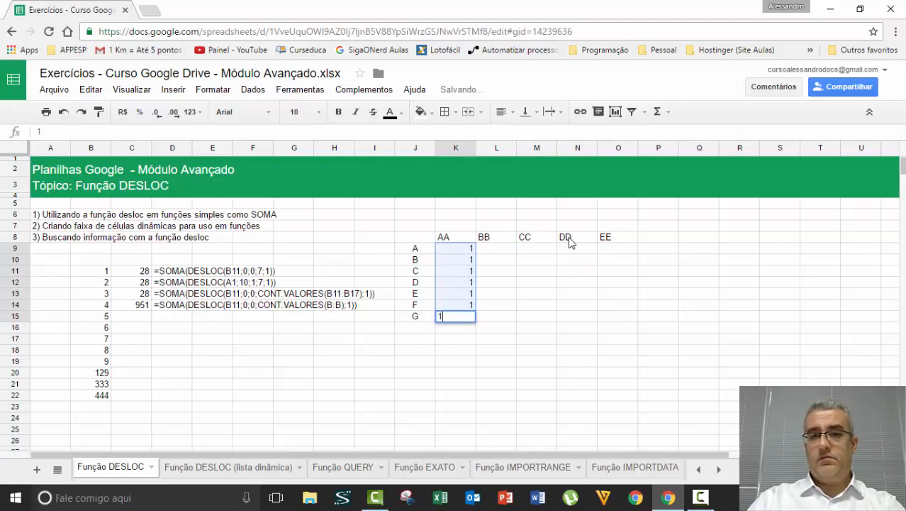
{"action": "key", "text": "Return"}
{"action": "type", "text": "2 2 2 2 2 2 2"}
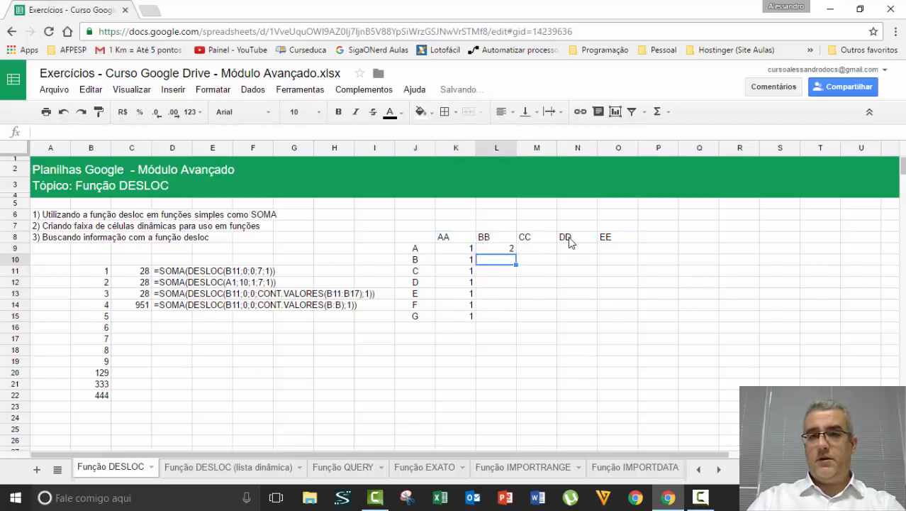
{"action": "key", "text": "Tab"}
Fill M9:M15 under the CC header with the value 3.
{"action": "key", "text": "Up"}
{"action": "key", "text": "Up"}
{"action": "key", "text": "Up"}
{"action": "key", "text": "Up"}
{"action": "key", "text": "Up"}
{"action": "key", "text": "Up"}
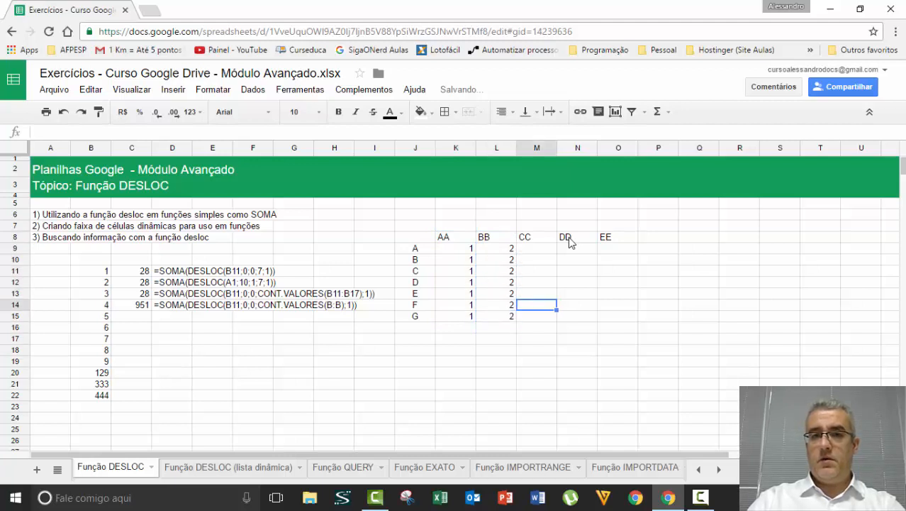
{"action": "type", "text": "3"}
{"action": "key", "text": "Return"}
{"action": "type", "text": "3"}
{"action": "key", "text": "Return"}
{"action": "type", "text": "3 3 3 3 3"}
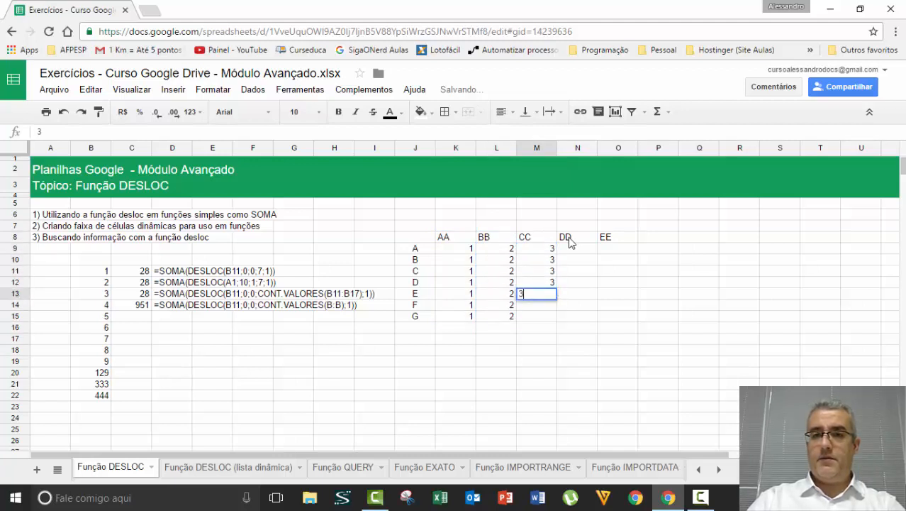
{"action": "key", "text": "Tab"}
Fill N9:N15 under the DD header with the value 4.
{"action": "key", "text": "Up"}
{"action": "key", "text": "Up"}
{"action": "key", "text": "Up"}
{"action": "key", "text": "Up"}
{"action": "key", "text": "Up"}
{"action": "key", "text": "Up"}
{"action": "type", "text": "4 4 4 4 4 4 4"}
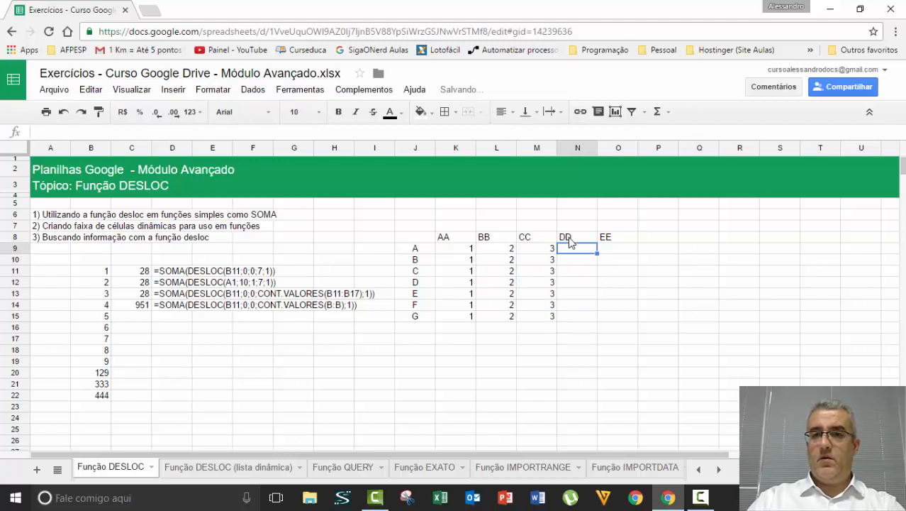
{"action": "key", "text": "Tab"}
Fill O9:O15 under the EE header with the value 5.
{"action": "key", "text": "Up"}
{"action": "key", "text": "Up"}
{"action": "key", "text": "Up"}
{"action": "key", "text": "Up"}
{"action": "key", "text": "Up"}
{"action": "key", "text": "Up"}
{"action": "key", "text": "Up"}
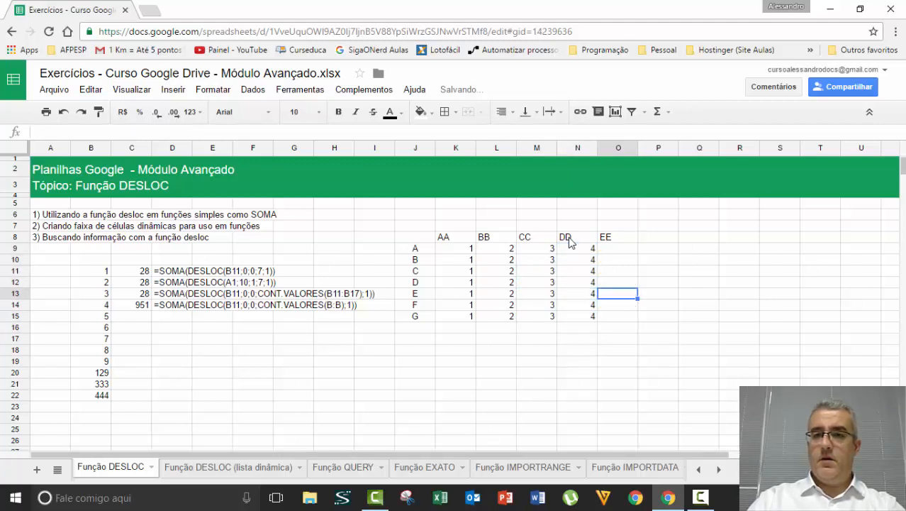
{"action": "type", "text": "5 5 5 5 5 5 5"}
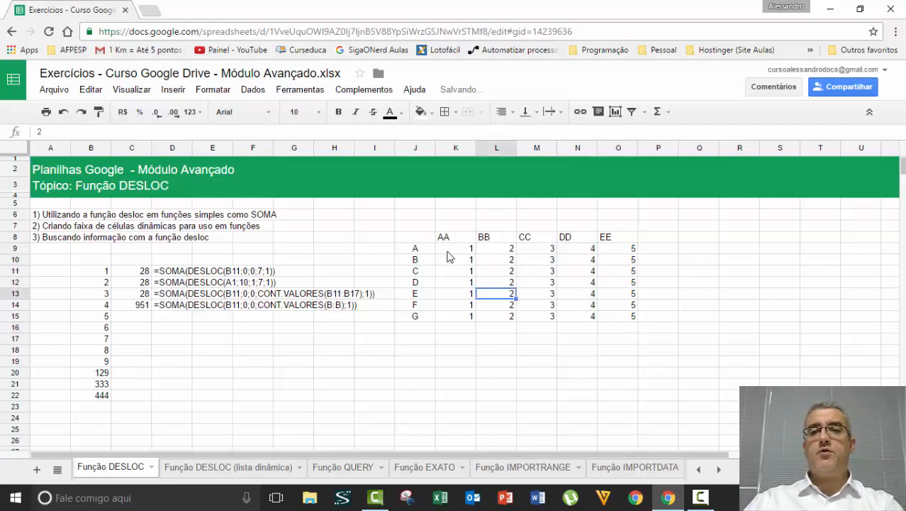
Center the contents of the whole table J8:O15 horizontally.
{"action": "left_click_drag", "start_coordinate": [457, 249], "coordinate": [414, 237]}
{"action": "left_click", "coordinate": [631, 319]}
{"action": "left_click", "coordinate": [502, 112]}
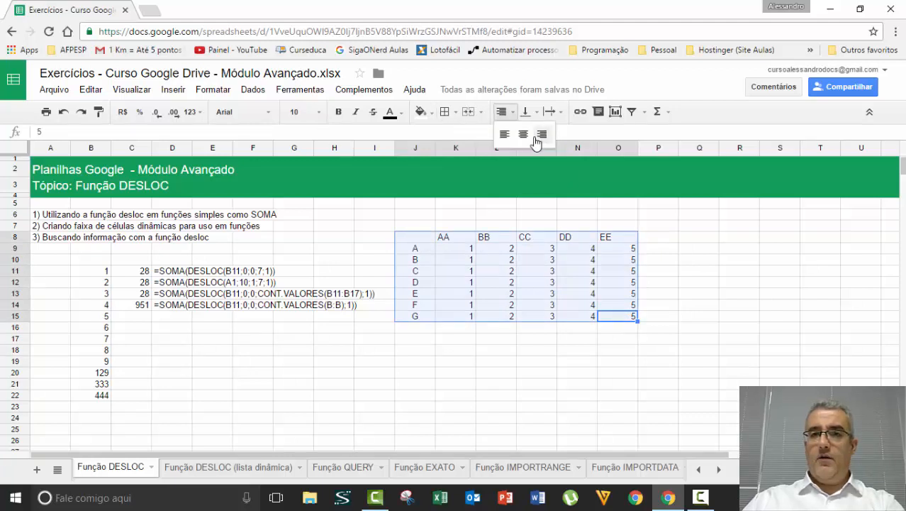
{"action": "left_click", "coordinate": [523, 132]}
{"action": "left_click", "coordinate": [539, 249]}
{"action": "left_click", "coordinate": [524, 274]}
{"action": "left_click", "coordinate": [501, 330]}
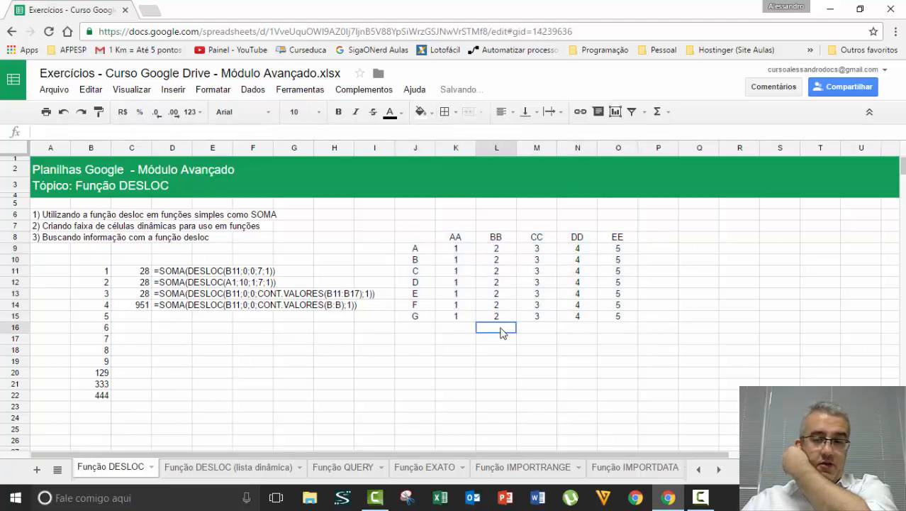
Examine how row label B and column header CC intersect at M10 in the lookup table.
{"action": "left_click", "coordinate": [428, 263]}
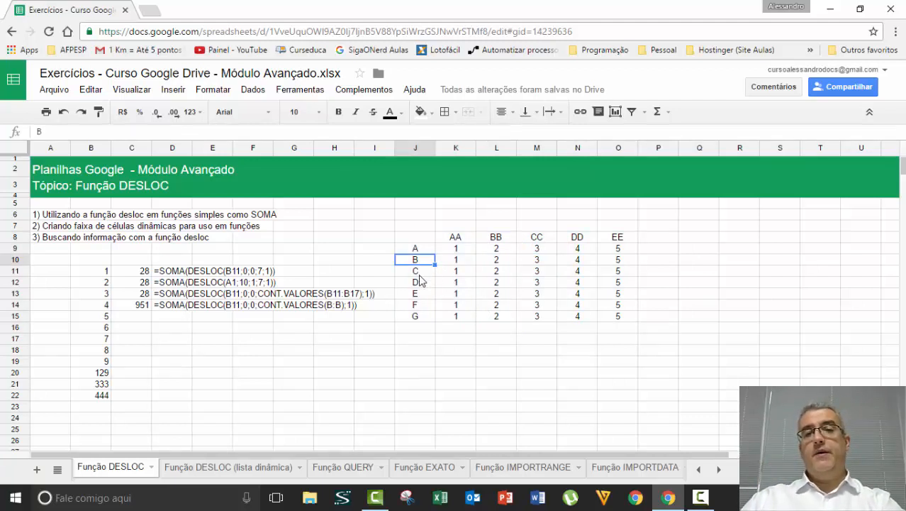
{"action": "left_click", "coordinate": [420, 272]}
{"action": "left_click", "coordinate": [426, 350]}
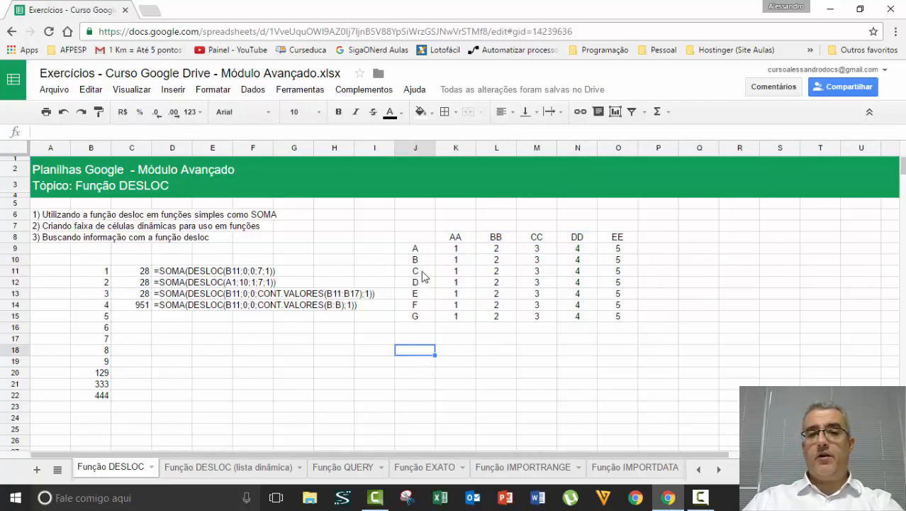
{"action": "left_click", "coordinate": [424, 260]}
{"action": "left_click", "coordinate": [423, 363]}
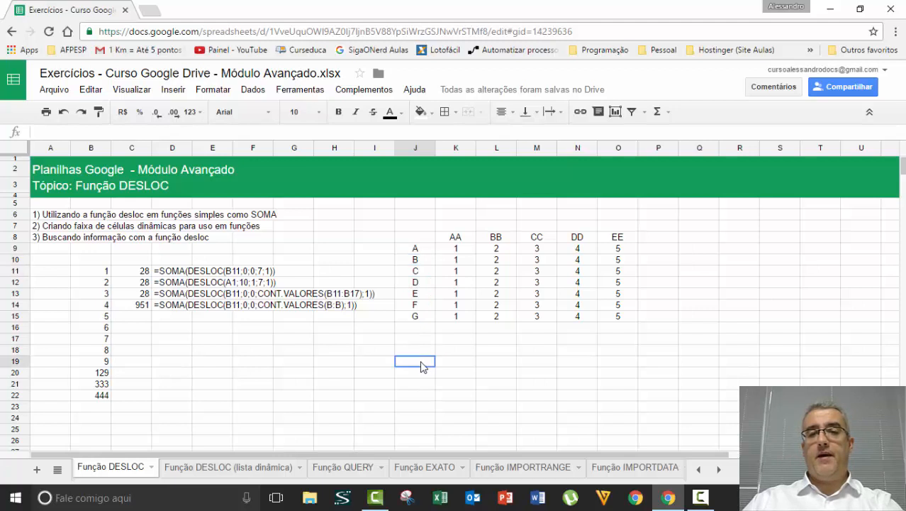
{"action": "left_click", "coordinate": [539, 247]}
{"action": "left_click_drag", "start_coordinate": [429, 260], "coordinate": [537, 262]}
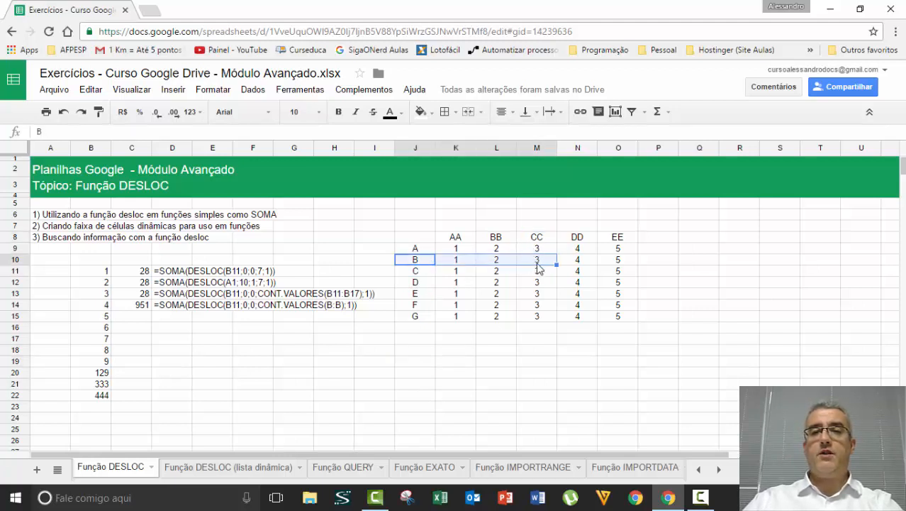
{"action": "left_click", "coordinate": [537, 262]}
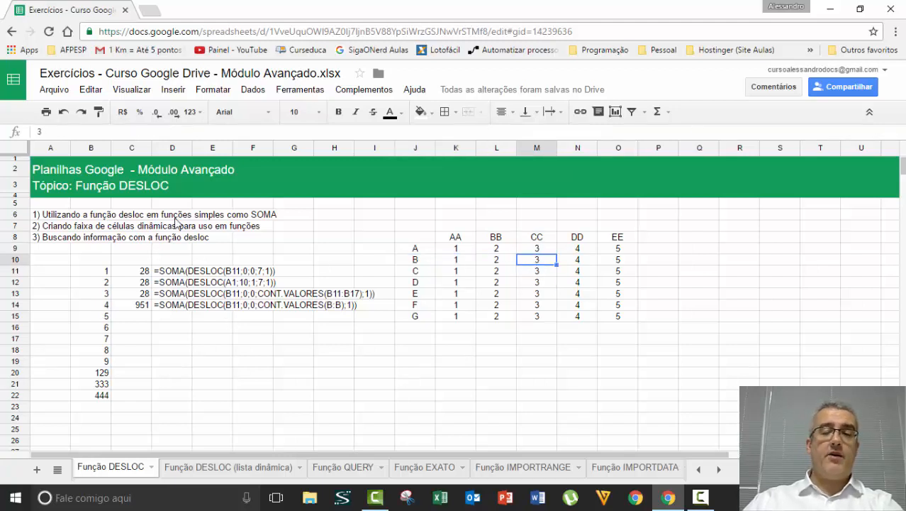
{"action": "left_click", "coordinate": [430, 351]}
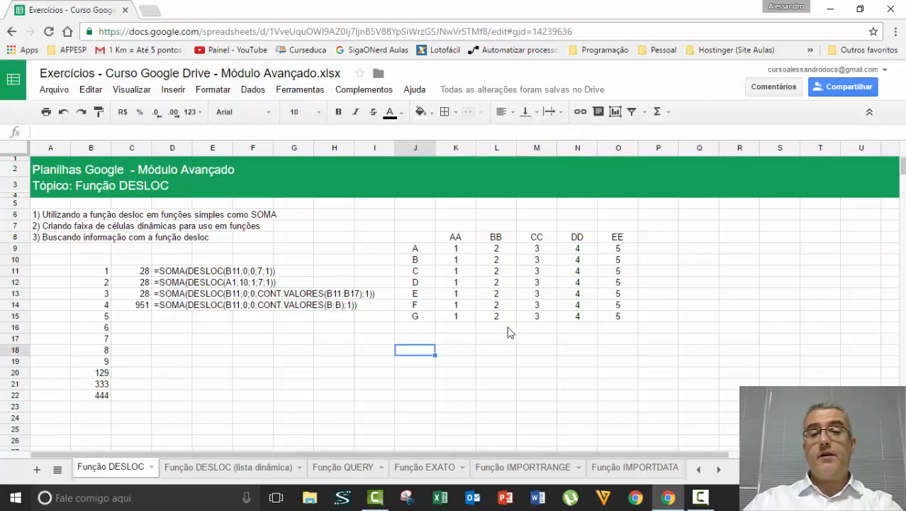
{"action": "key", "text": "Up"}
{"action": "key", "text": "Down"}
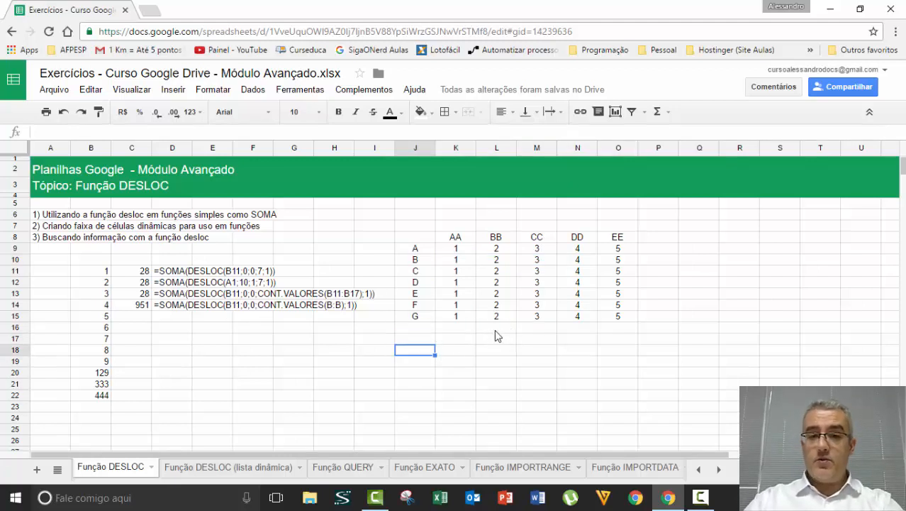
{"action": "key", "text": "Up"}
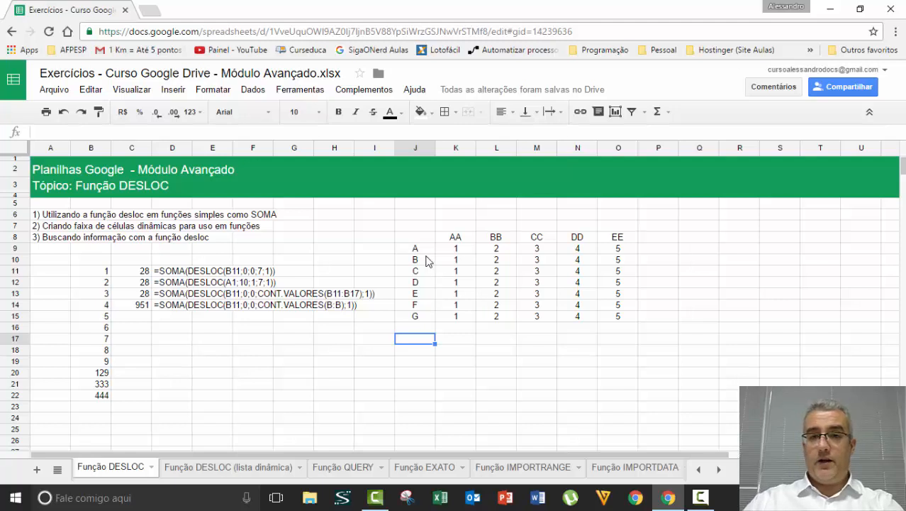
Define a named range Desloc1 for the row labels in J9:J15.
{"action": "left_click_drag", "start_coordinate": [417, 249], "coordinate": [419, 317]}
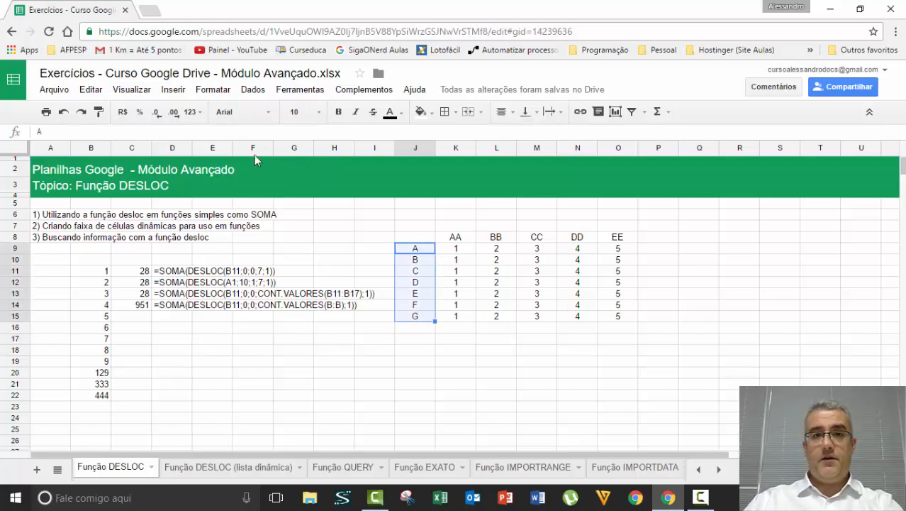
{"action": "left_click", "coordinate": [254, 90]}
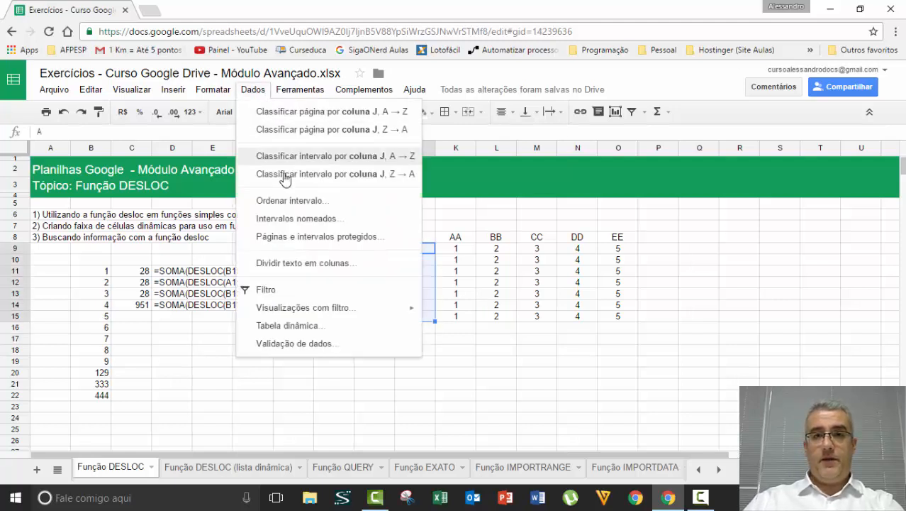
{"action": "left_click", "coordinate": [297, 218]}
{"action": "type", "text": "le"}
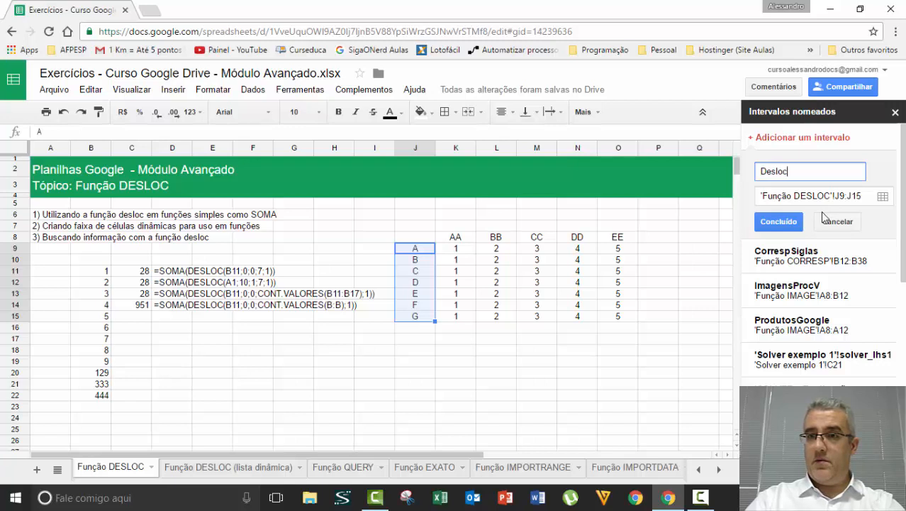
{"action": "left_click", "coordinate": [779, 221]}
Define a named range desloc2 for the column headers in K8:O8 and close the named ranges list.
{"action": "left_click_drag", "start_coordinate": [424, 239], "coordinate": [611, 247]}
{"action": "left_click_drag", "start_coordinate": [443, 240], "coordinate": [614, 243]}
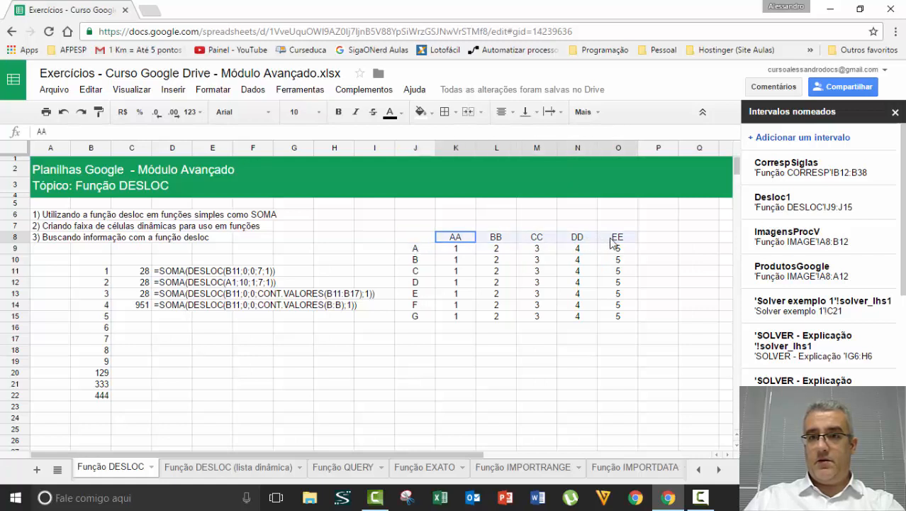
{"action": "left_click", "coordinate": [802, 137]}
{"action": "type", "text": "desloc"}
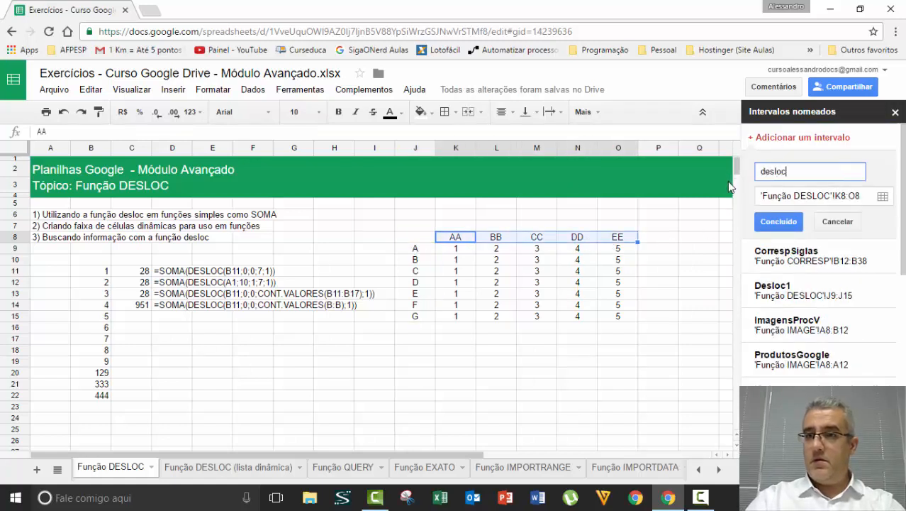
{"action": "type", "text": "2"}
{"action": "key", "text": "Return"}
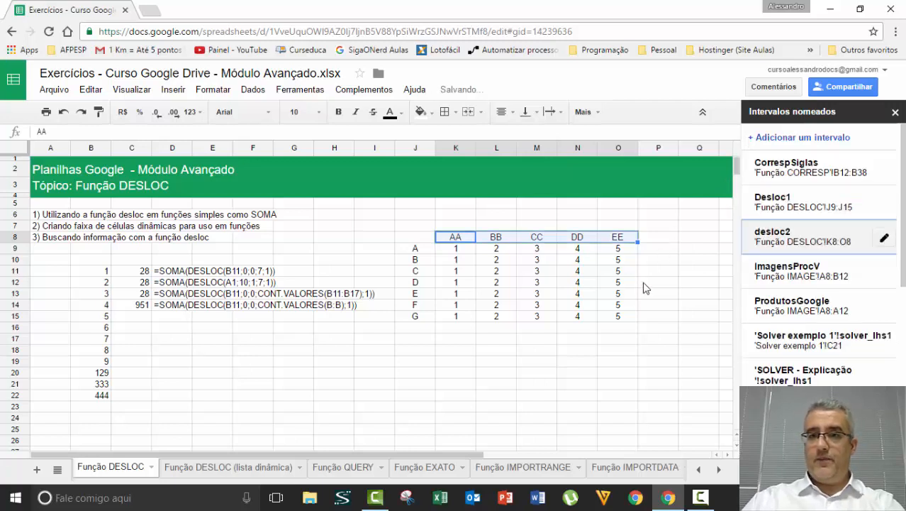
{"action": "left_click", "coordinate": [895, 112]}
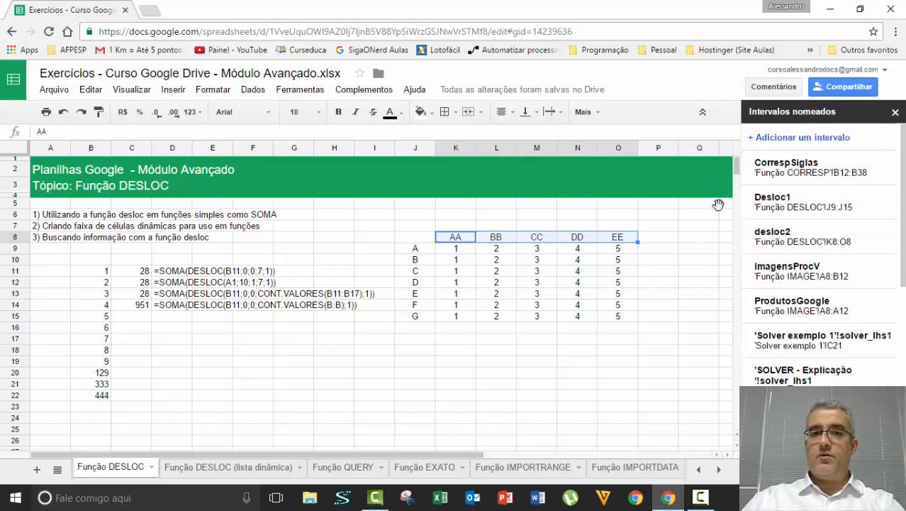
Add data validation to J17 as a dropdown list from the range desloc1, and open the dropdown to check its options.
{"action": "left_click", "coordinate": [427, 338]}
{"action": "left_click", "coordinate": [256, 90]}
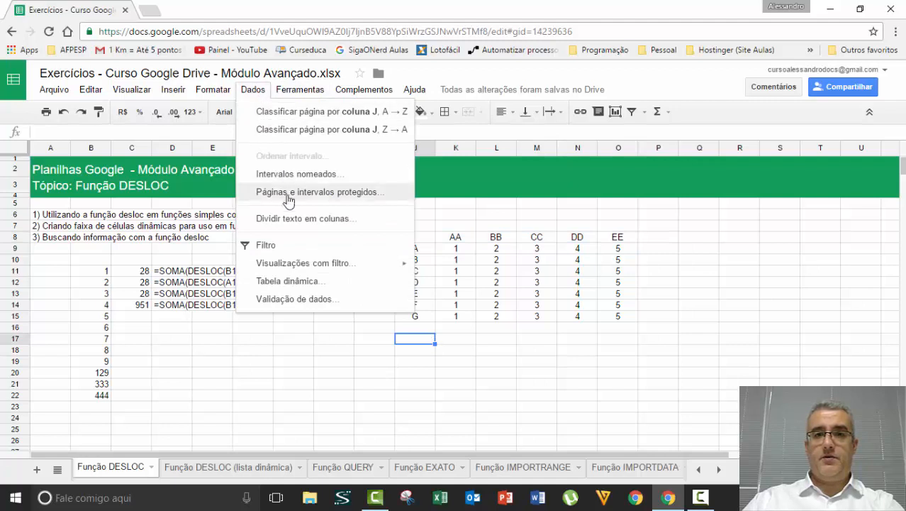
{"action": "mouse_move", "coordinate": [300, 91]}
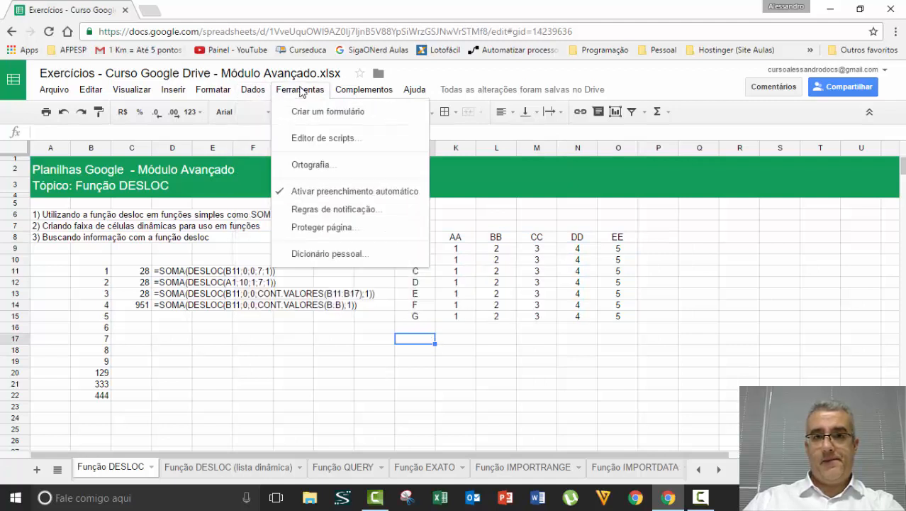
{"action": "mouse_move", "coordinate": [253, 91]}
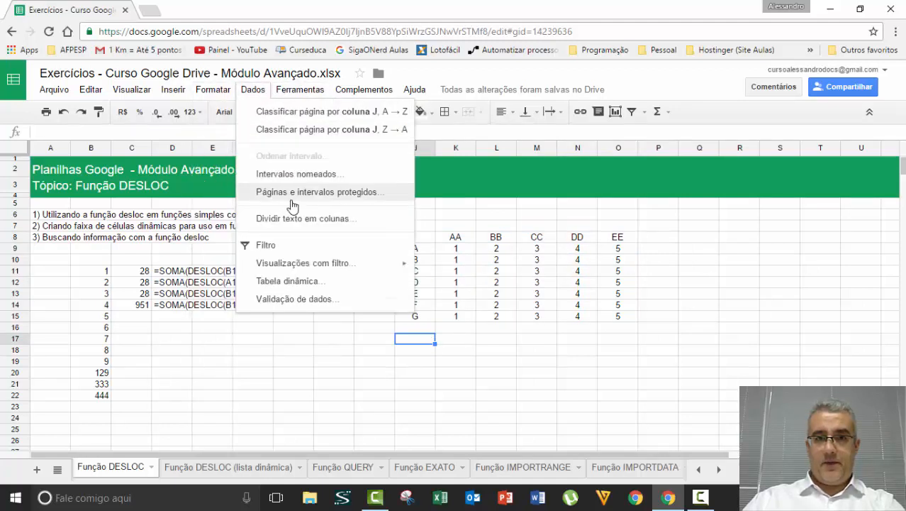
{"action": "left_click", "coordinate": [298, 299]}
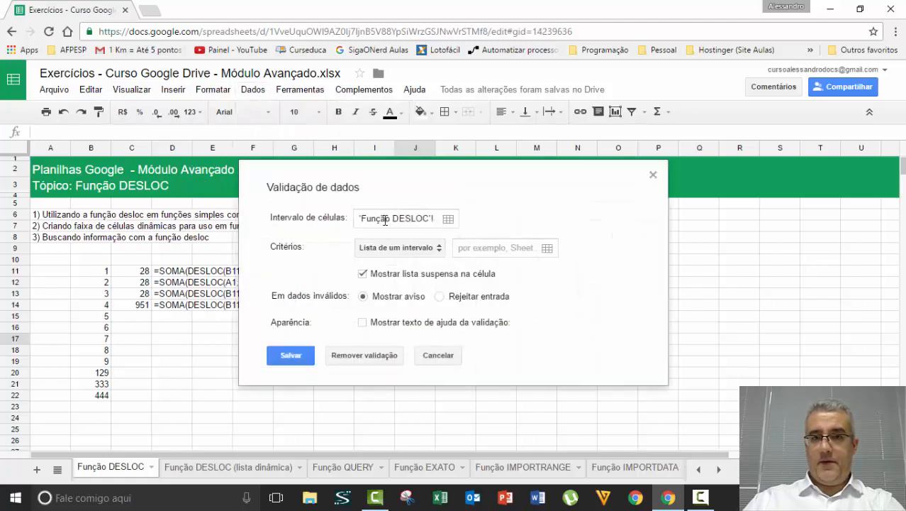
{"action": "left_click", "coordinate": [494, 251]}
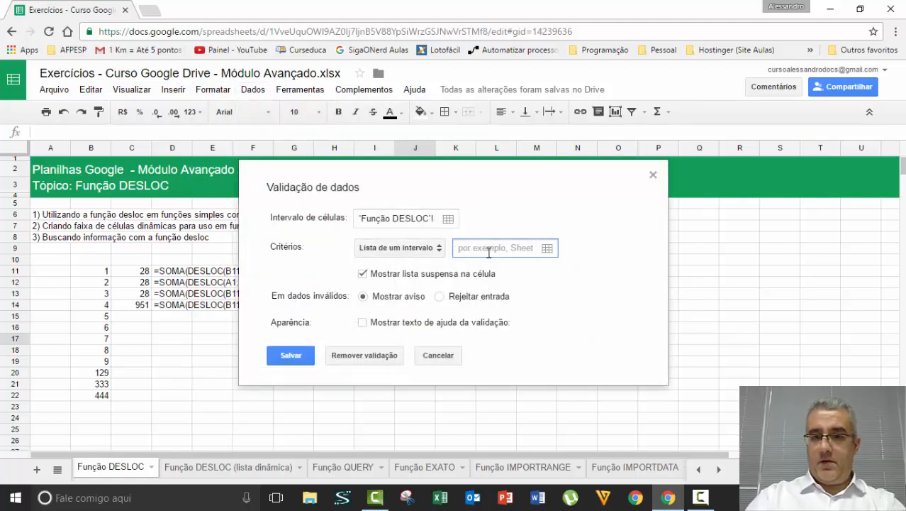
{"action": "type", "text": "d"}
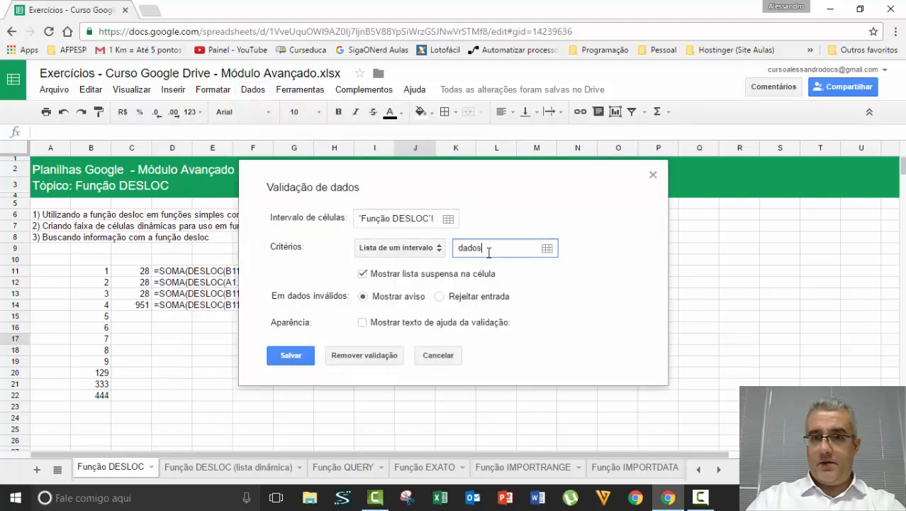
{"action": "key", "text": "BackSpace"}
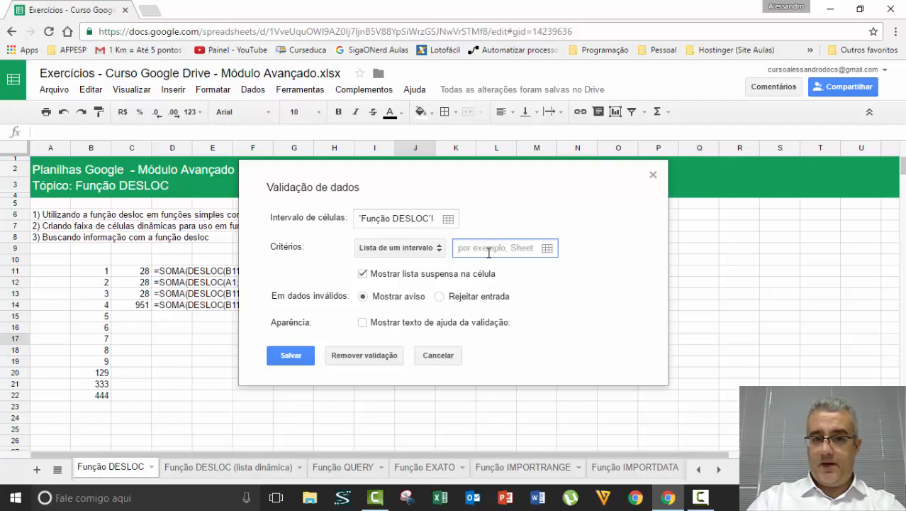
{"action": "type", "text": "desloc1"}
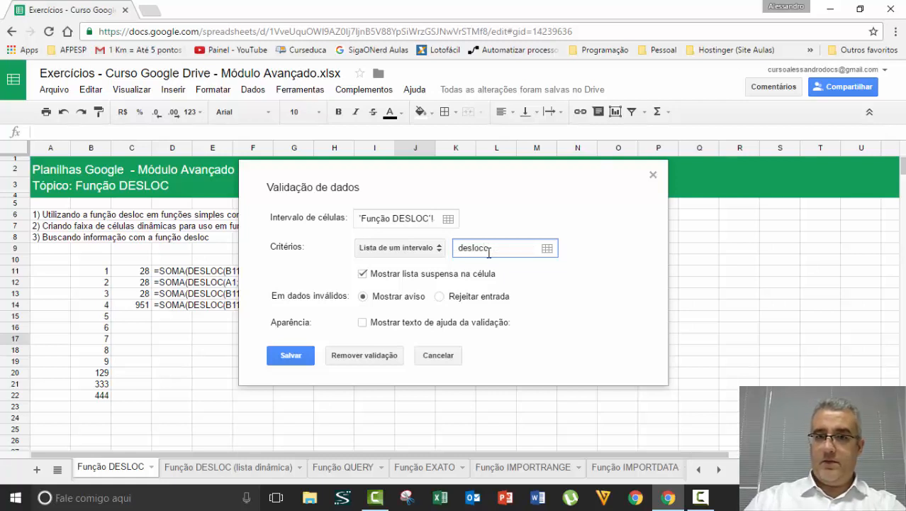
{"action": "left_click", "coordinate": [291, 354]}
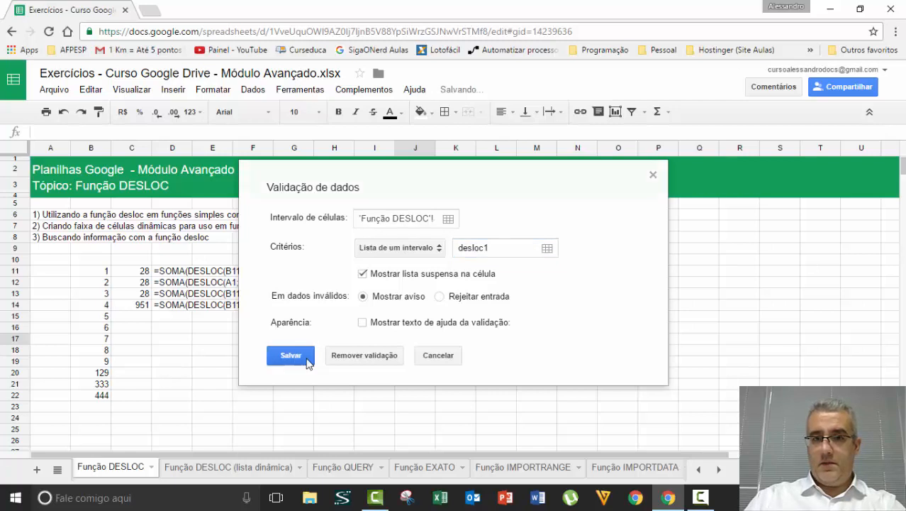
{"action": "left_click", "coordinate": [432, 341]}
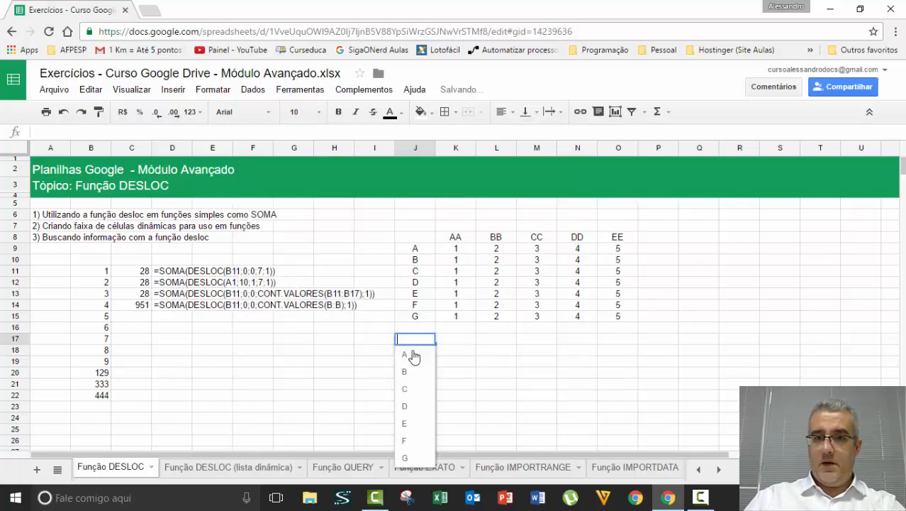
Add data validation to J18 as a dropdown list from the range desloc2.
{"action": "left_click", "coordinate": [420, 352]}
{"action": "type", "text": "De"}
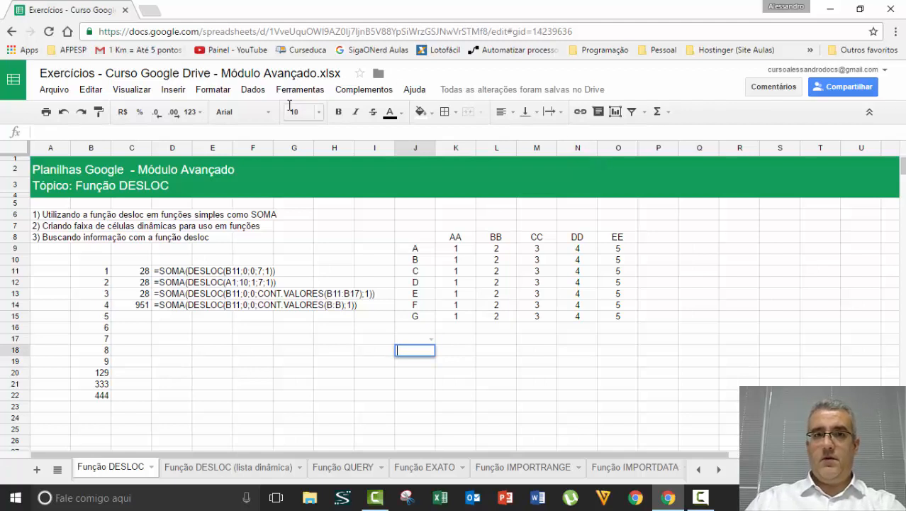
{"action": "left_click", "coordinate": [261, 92]}
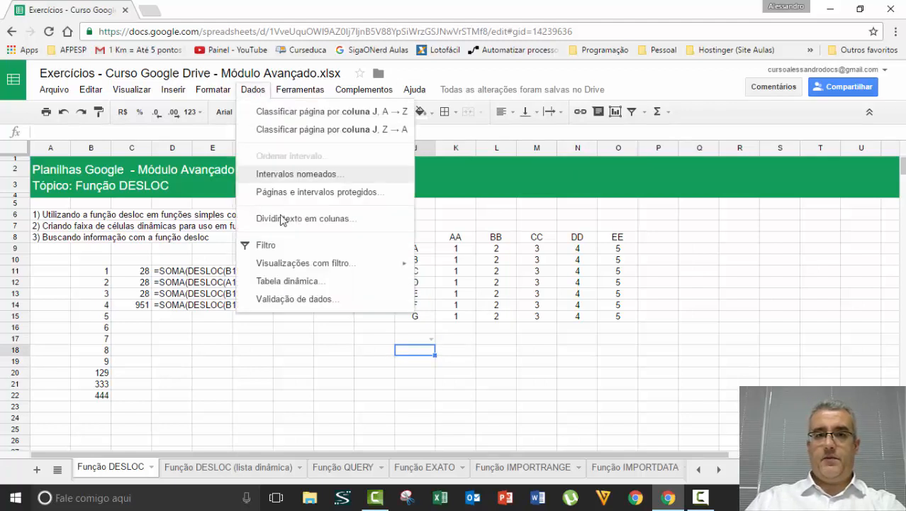
{"action": "left_click", "coordinate": [290, 298]}
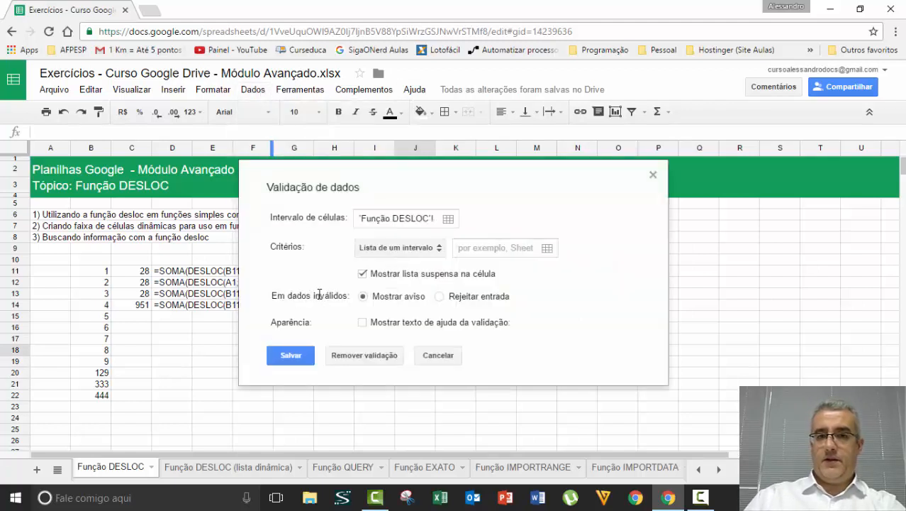
{"action": "left_click", "coordinate": [494, 247]}
{"action": "type", "text": "desloc2"}
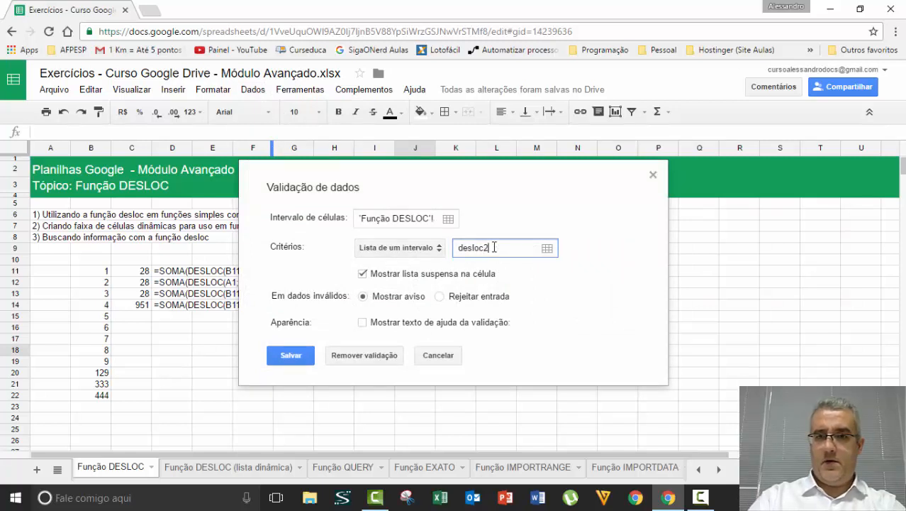
{"action": "left_click", "coordinate": [290, 354]}
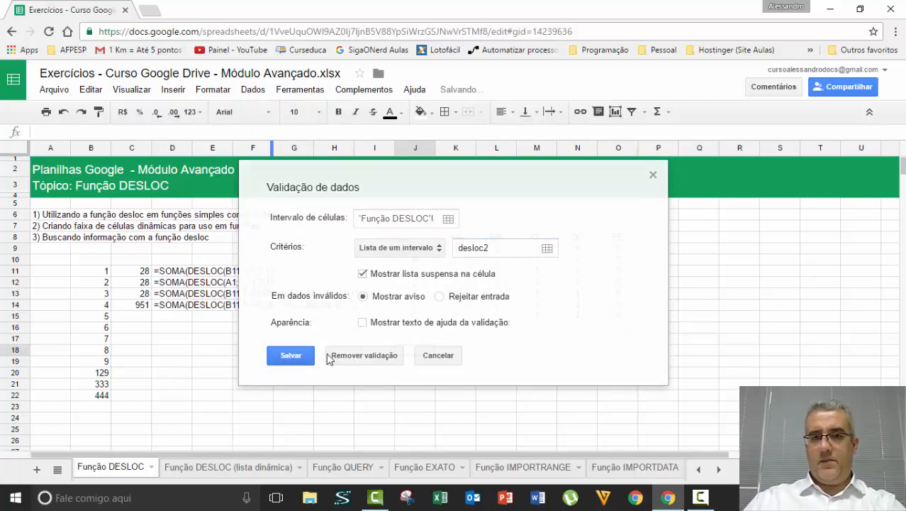
Choose B from the dropdown in J17 and DD from the dropdown in J18.
{"action": "left_click", "coordinate": [424, 341]}
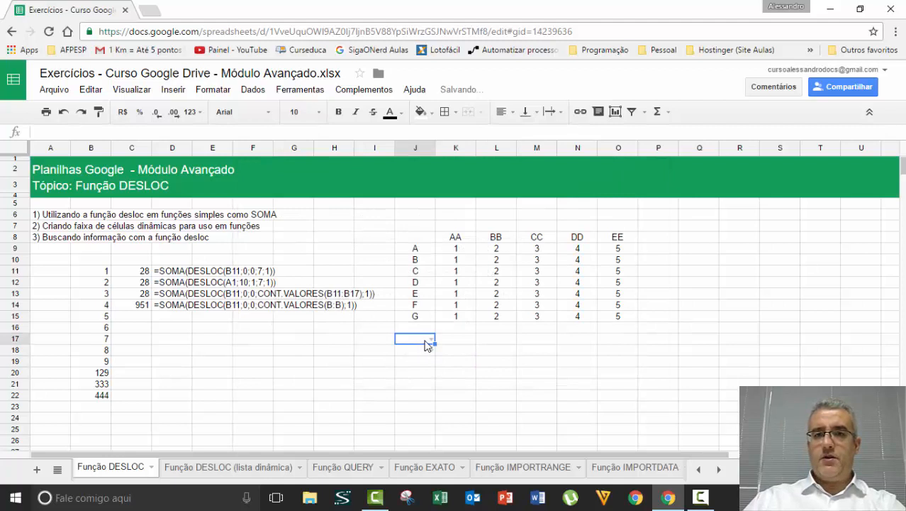
{"action": "left_click", "coordinate": [431, 339]}
{"action": "left_click", "coordinate": [408, 372]}
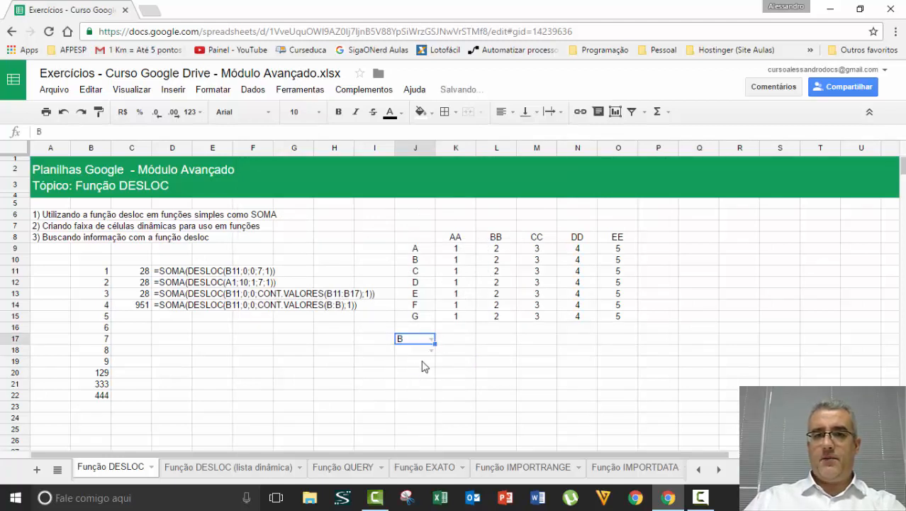
{"action": "double_click", "coordinate": [424, 350]}
{"action": "left_click", "coordinate": [409, 417]}
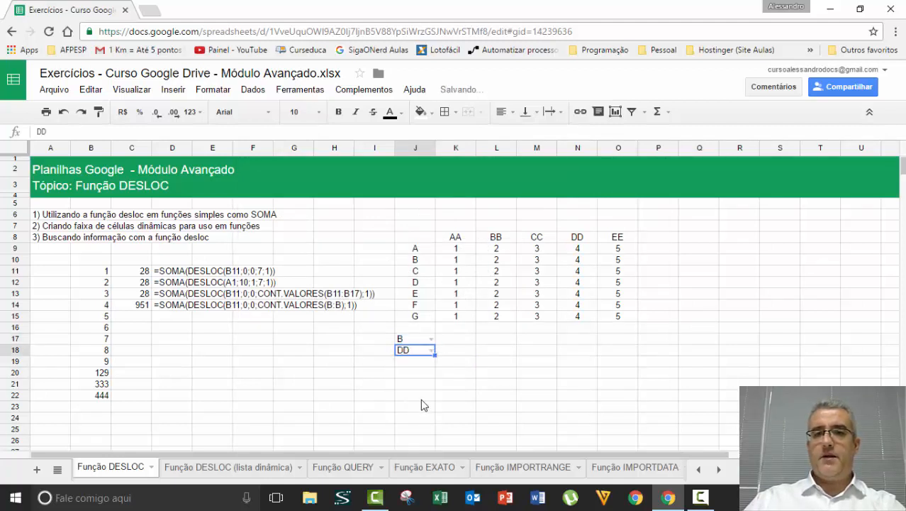
Label cell J19 as Resultado, below the two dropdowns.
{"action": "left_click", "coordinate": [429, 363]}
{"action": "type", "text": "R"}
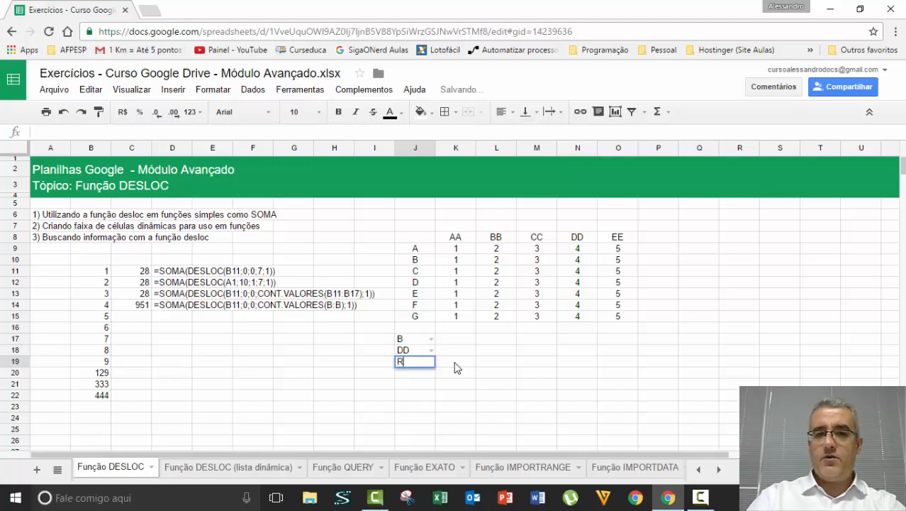
{"action": "type", "text": "esultad"}
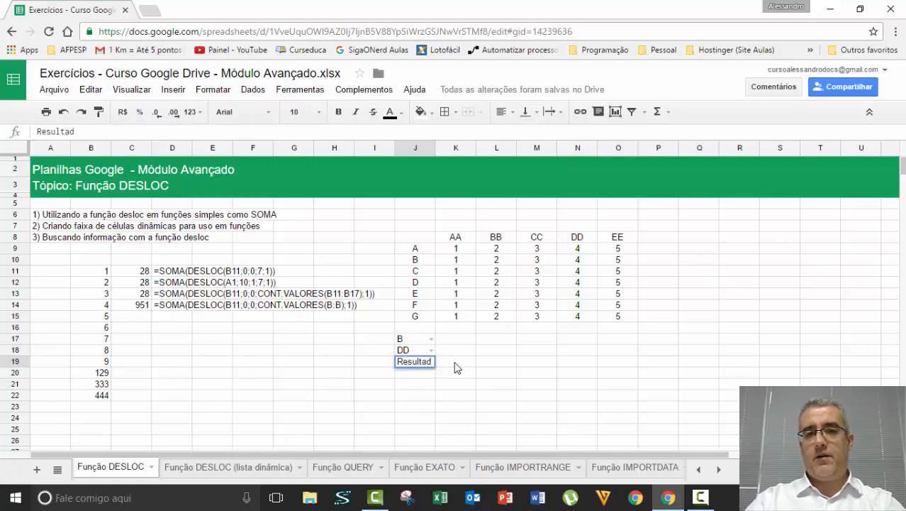
{"action": "type", "text": "o"}
{"action": "key", "text": "Return"}
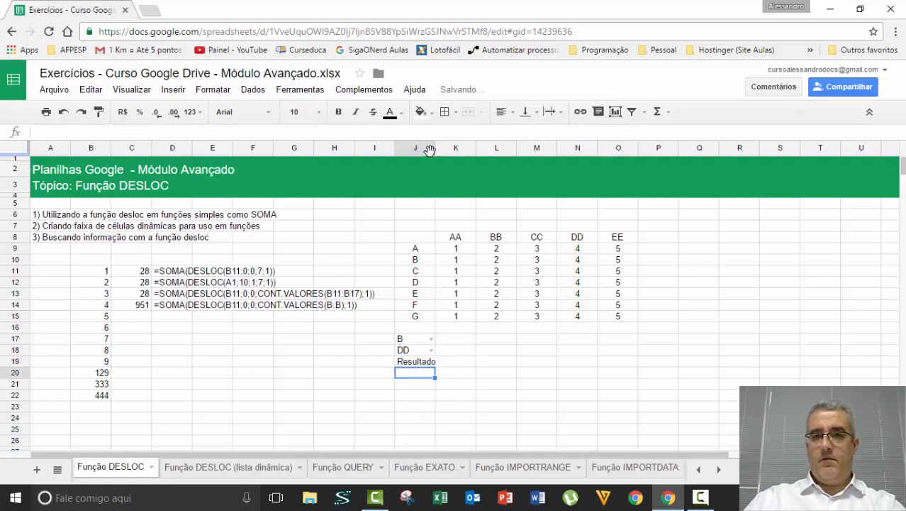
Widen column J slightly and centre the contents of J17:J19 horizontally.
{"action": "left_click_drag", "start_coordinate": [430, 150], "coordinate": [432, 150]}
{"action": "left_click", "coordinate": [443, 383]}
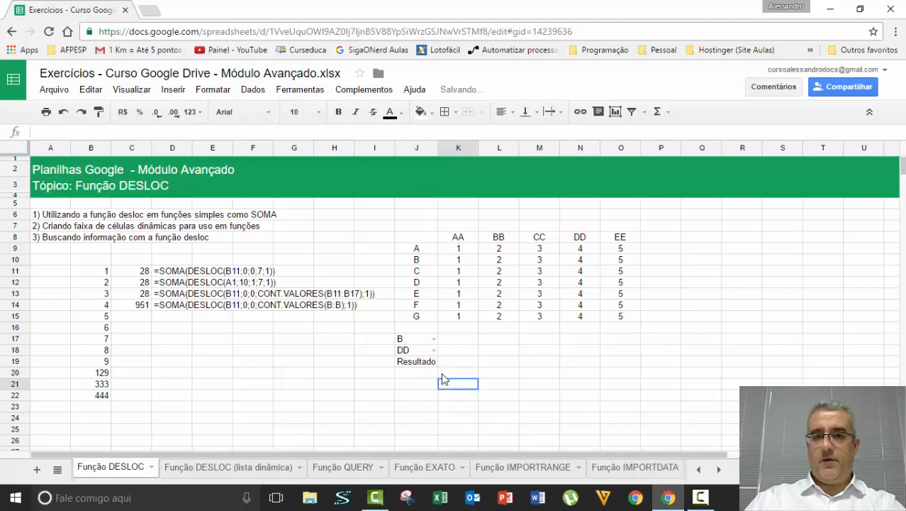
{"action": "left_click_drag", "start_coordinate": [416, 339], "coordinate": [421, 363]}
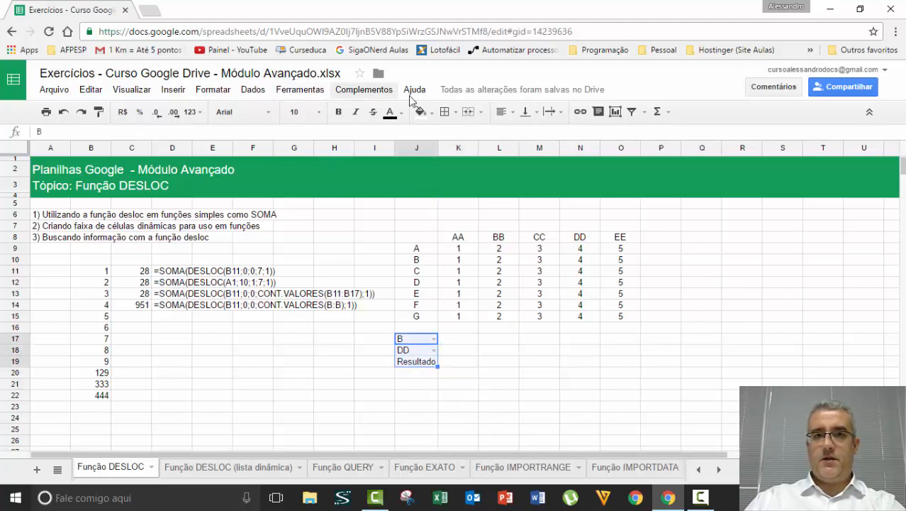
{"action": "left_click", "coordinate": [502, 111]}
{"action": "left_click", "coordinate": [523, 135]}
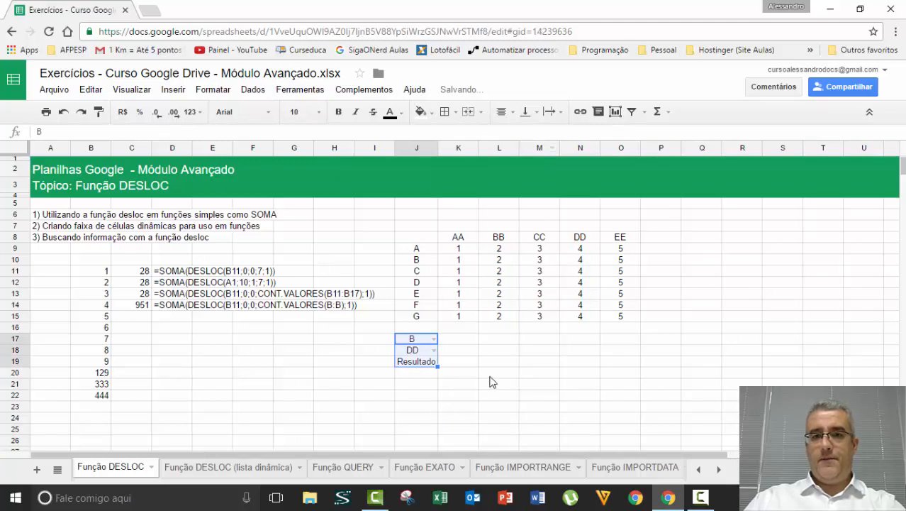
{"action": "left_click", "coordinate": [458, 339]}
{"action": "type", "text": "="}
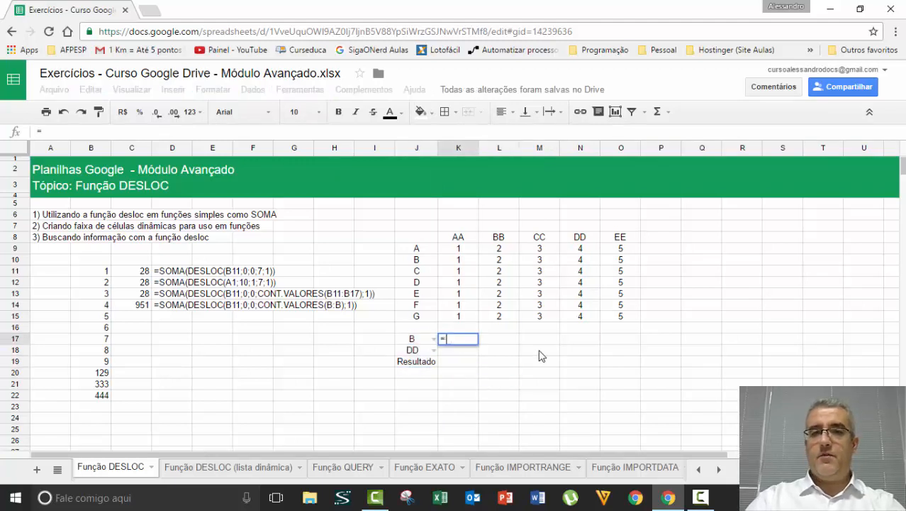
{"action": "key", "text": "Escape"}
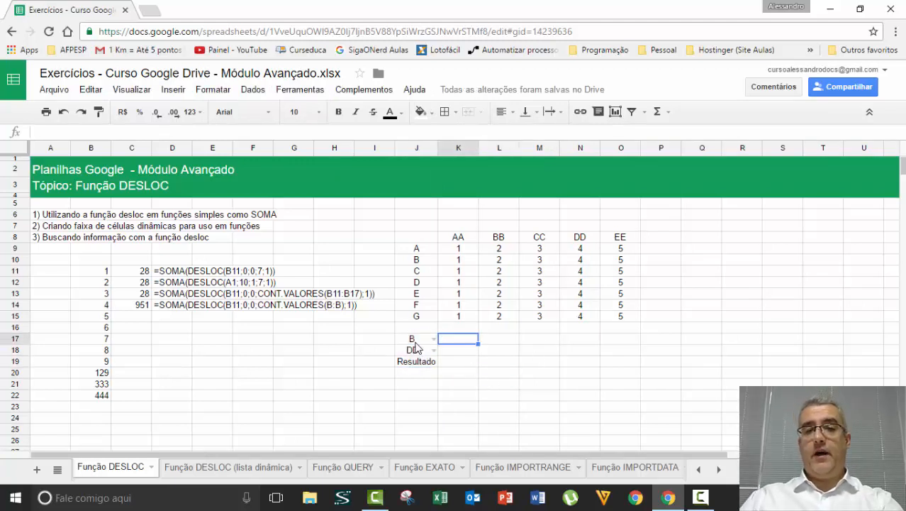
Examine the lookup table's corner cell J8, its row and column headers, and the options in the J17 dropdown.
{"action": "left_click", "coordinate": [462, 363]}
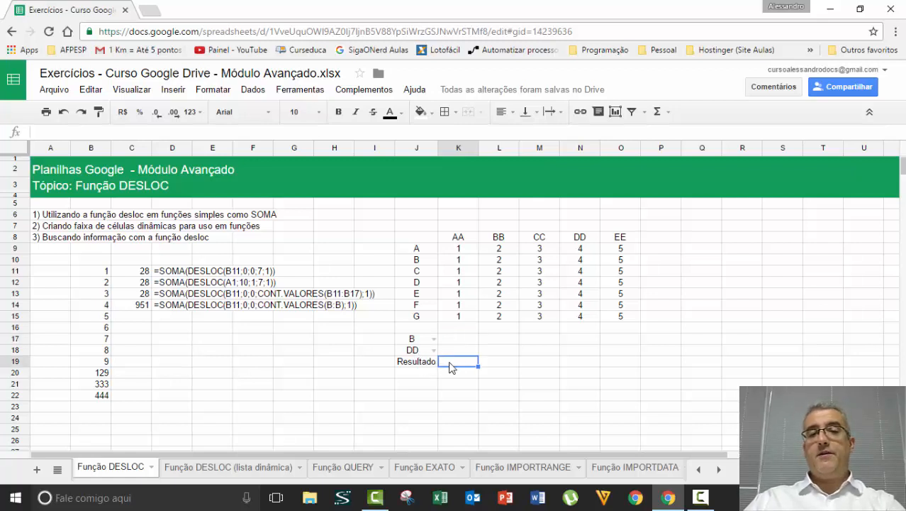
{"action": "left_click", "coordinate": [418, 237]}
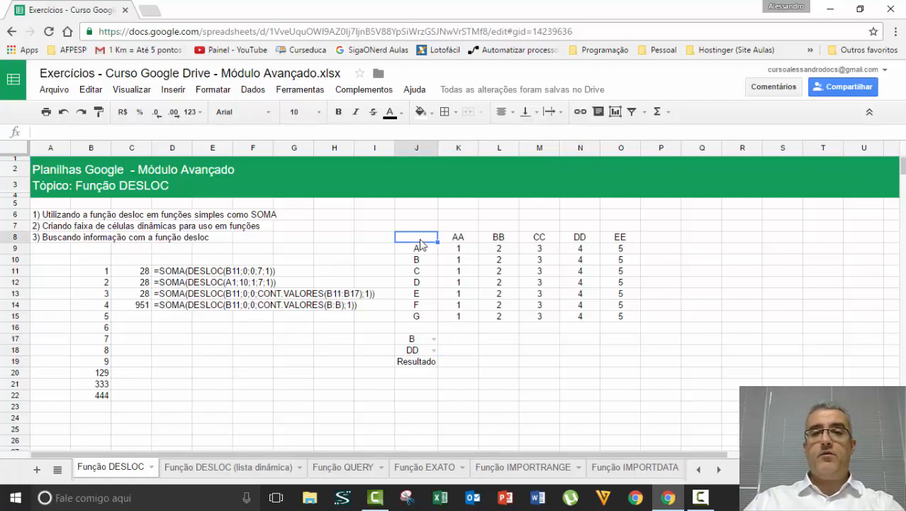
{"action": "left_click_drag", "start_coordinate": [418, 305], "coordinate": [421, 318]}
{"action": "left_click", "coordinate": [424, 281]}
{"action": "left_click_drag", "start_coordinate": [426, 239], "coordinate": [614, 239]}
{"action": "left_click", "coordinate": [506, 262]}
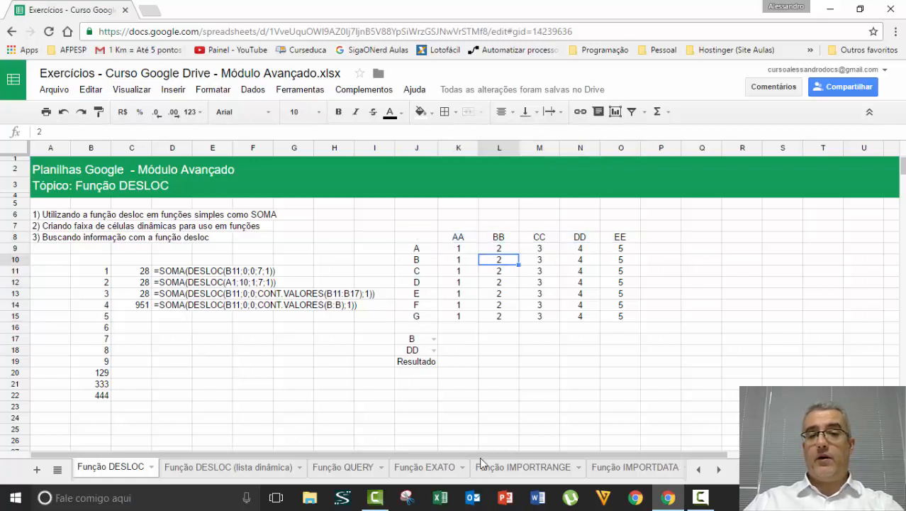
{"action": "left_click", "coordinate": [455, 340]}
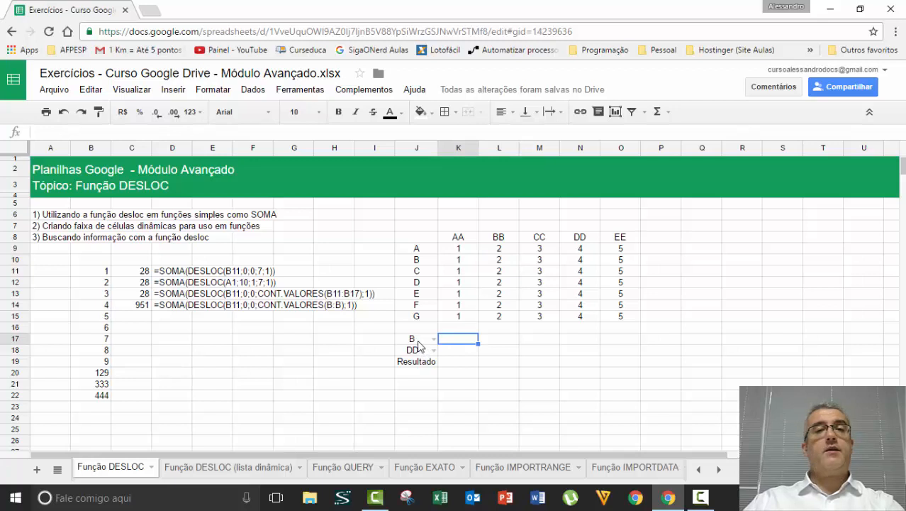
{"action": "left_click", "coordinate": [432, 339]}
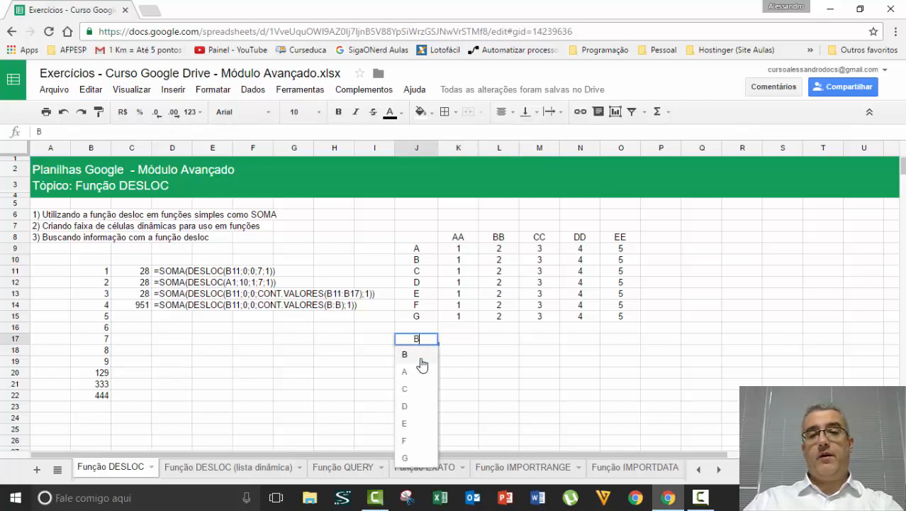
{"action": "left_click", "coordinate": [421, 363]}
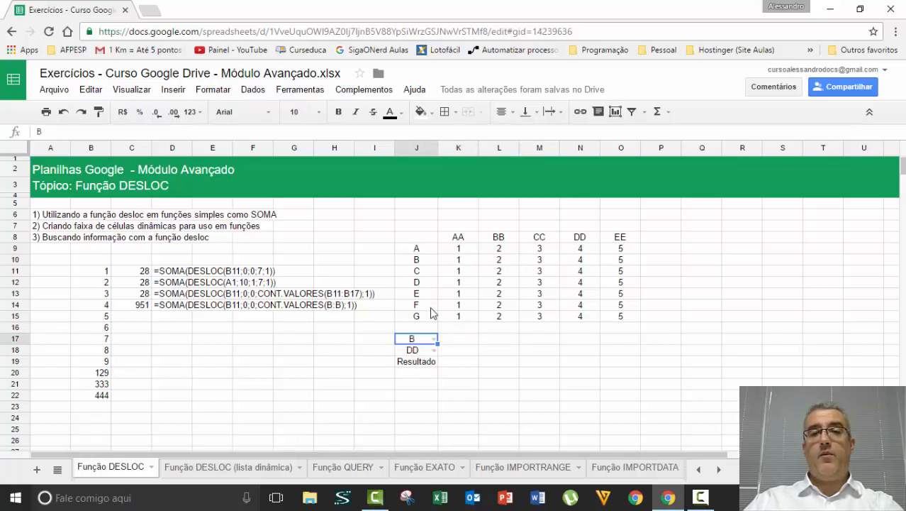
Enter =CORRESP(J17;$J$8:$J$15;0) in K17 to find the position of the chosen row letter.
{"action": "left_click", "coordinate": [473, 340]}
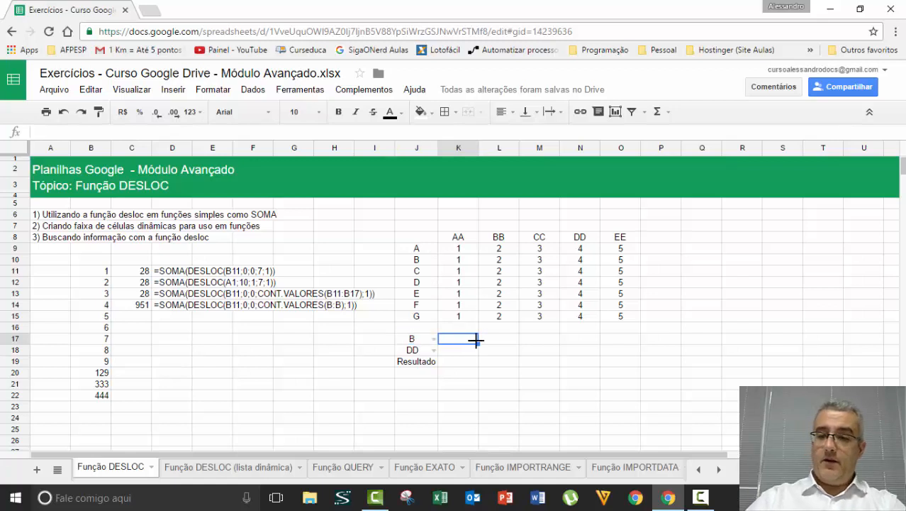
{"action": "type", "text": "=corresp("}
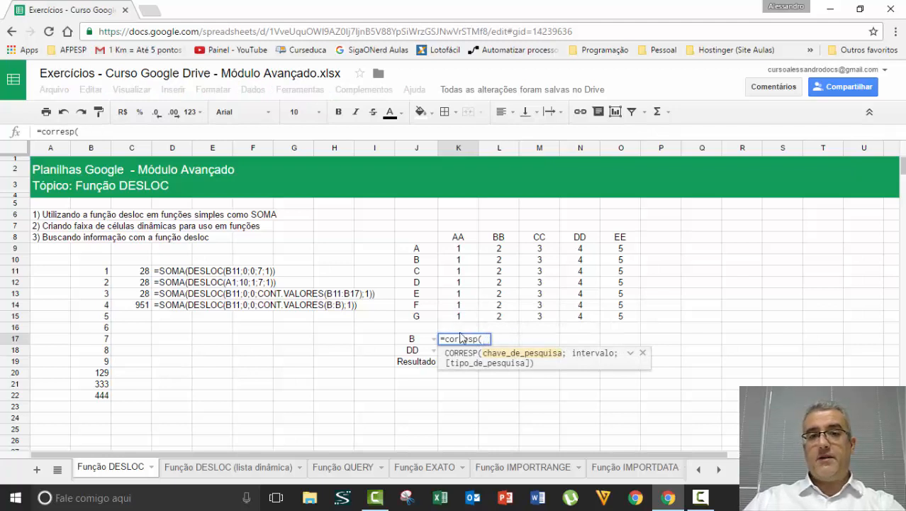
{"action": "left_click", "coordinate": [423, 340]}
{"action": "type", "text": ";"}
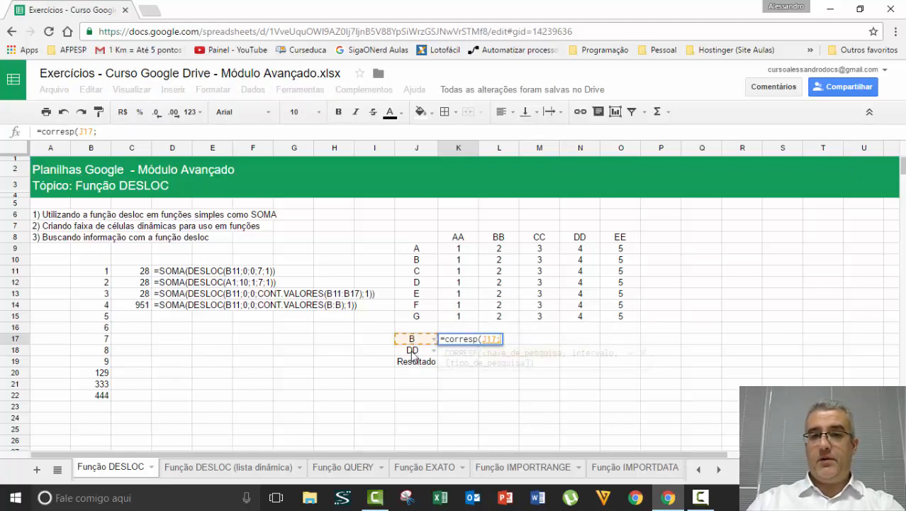
{"action": "left_click_drag", "start_coordinate": [417, 239], "coordinate": [419, 317]}
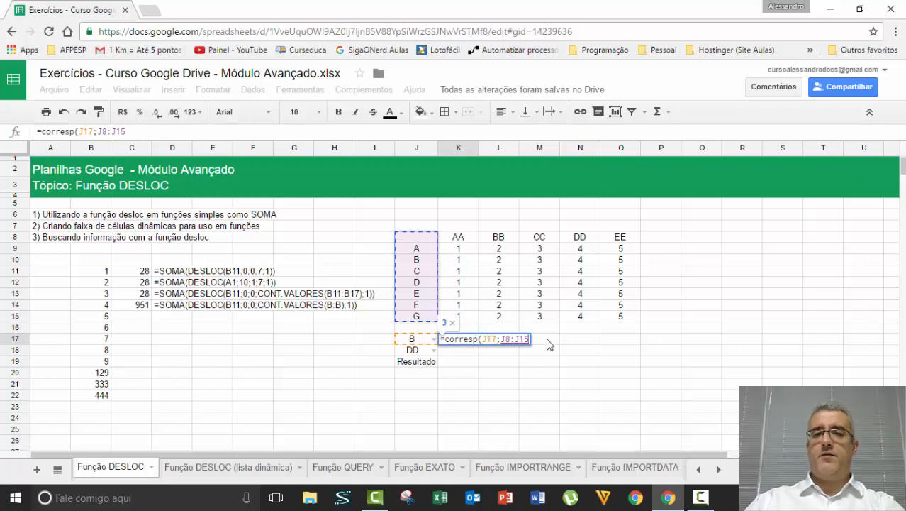
{"action": "key", "text": "F4"}
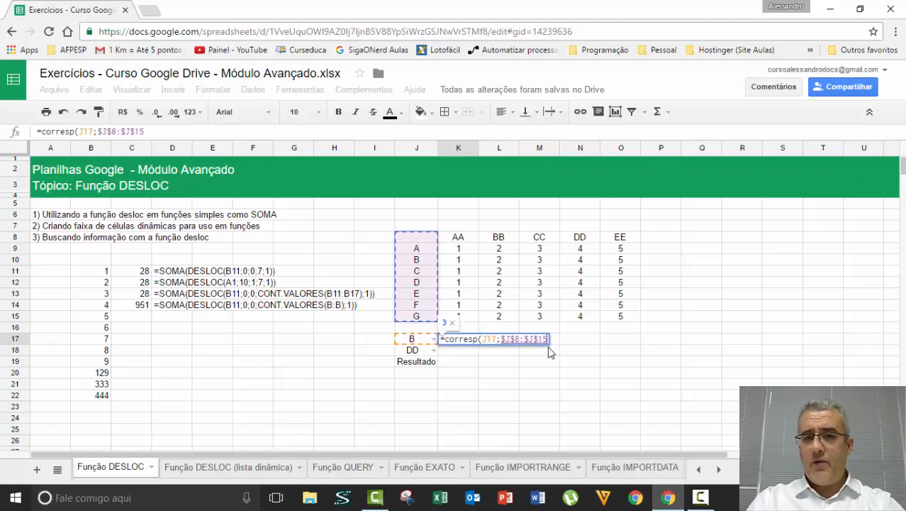
{"action": "type", "text": ";"}
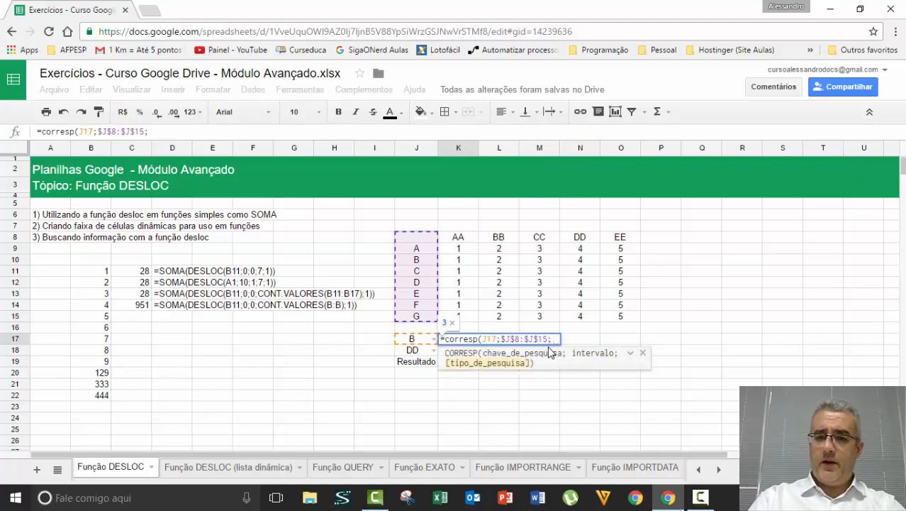
{"action": "type", "text": "0"}
{"action": "key", "text": "Return"}
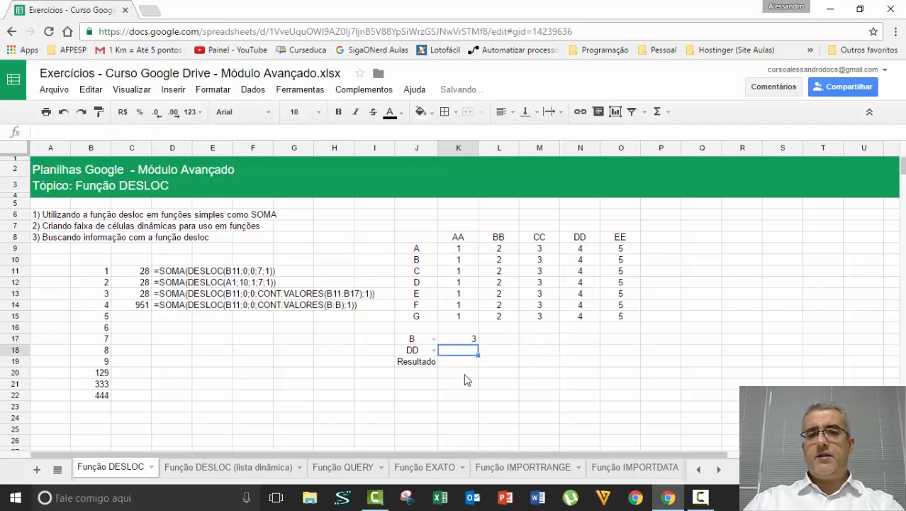
Change the search range of the CORRESP formula in K17 to $J$9:$J$15, so counting starts at row A.
{"action": "left_click", "coordinate": [421, 239]}
{"action": "left_click", "coordinate": [421, 257]}
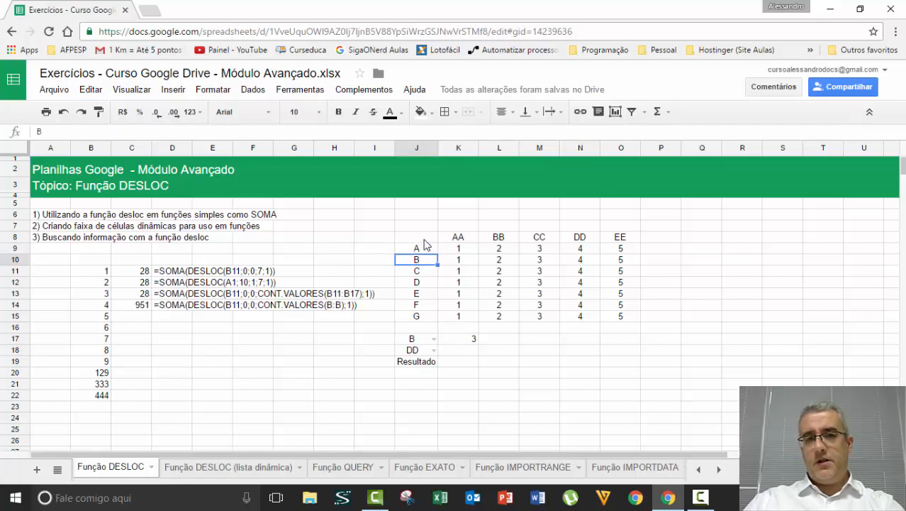
{"action": "left_click", "coordinate": [425, 241]}
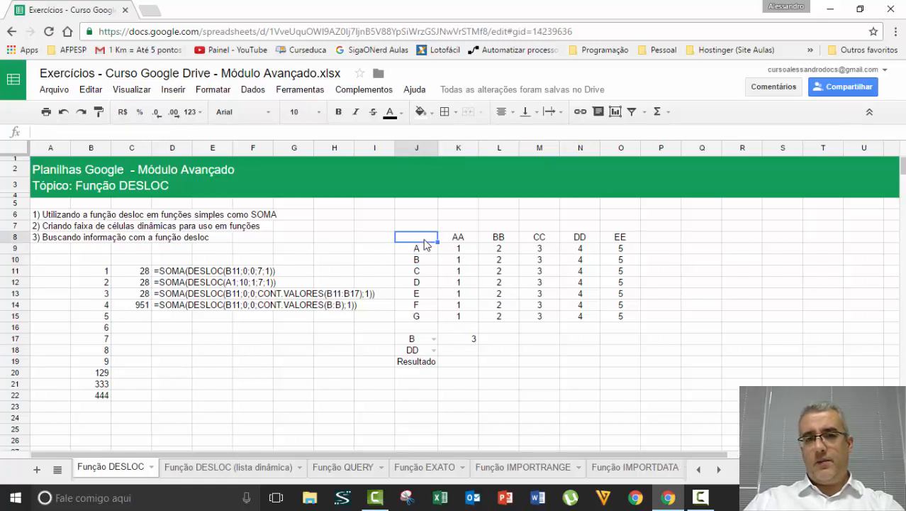
{"action": "left_click", "coordinate": [466, 342]}
{"action": "double_click", "coordinate": [481, 342]}
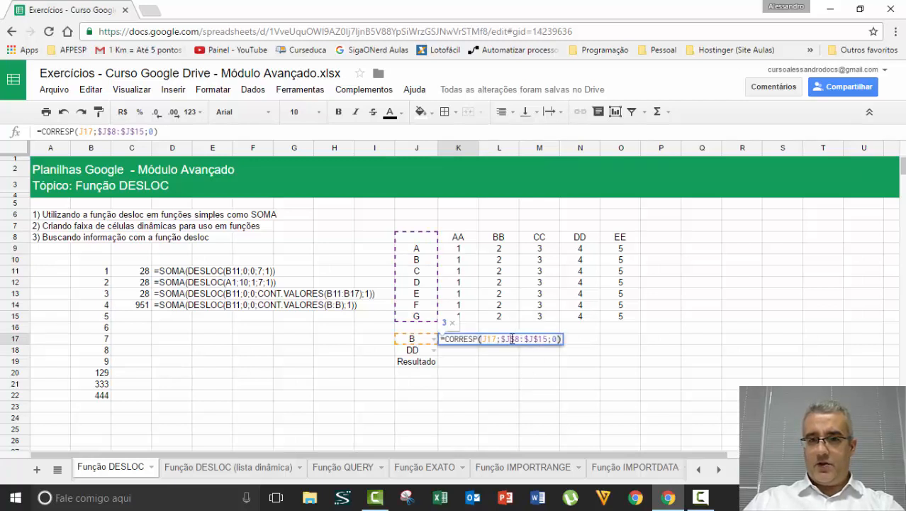
{"action": "left_click", "coordinate": [512, 339]}
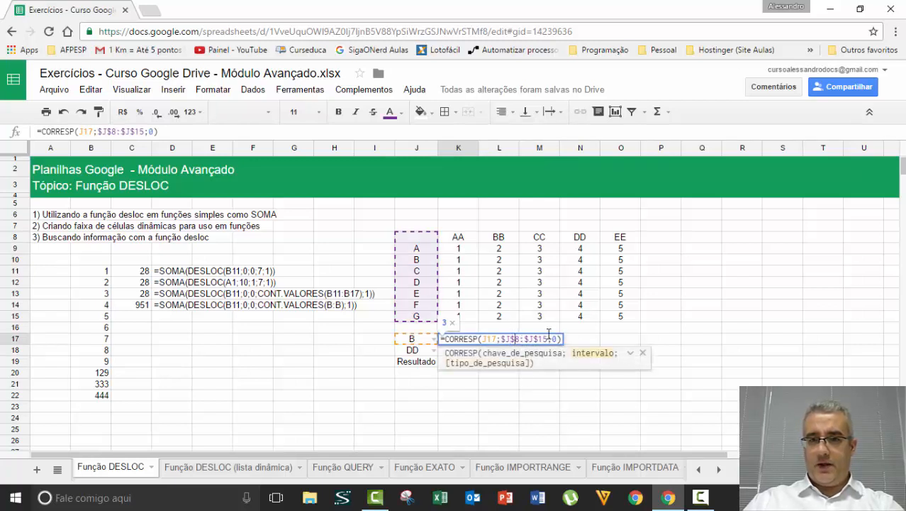
{"action": "key", "text": "BackSpace"}
{"action": "type", "text": "9"}
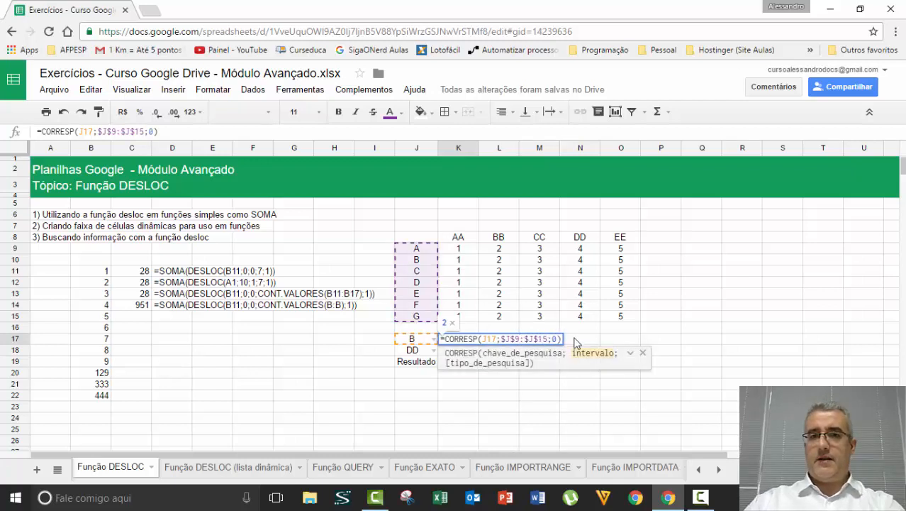
{"action": "key", "text": "Return"}
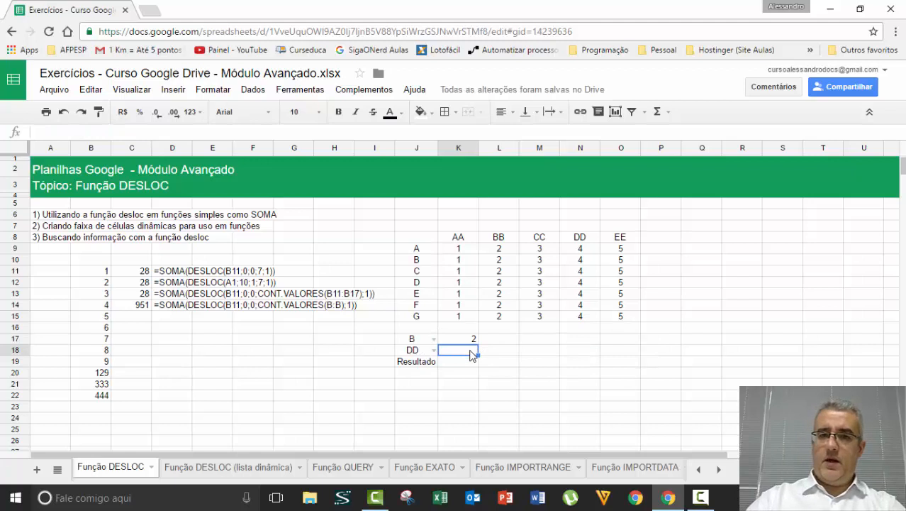
Enter =CORRESP(J18;K8:O8;0) in K18 to find the position of the chosen column header.
{"action": "type", "text": "=cor"}
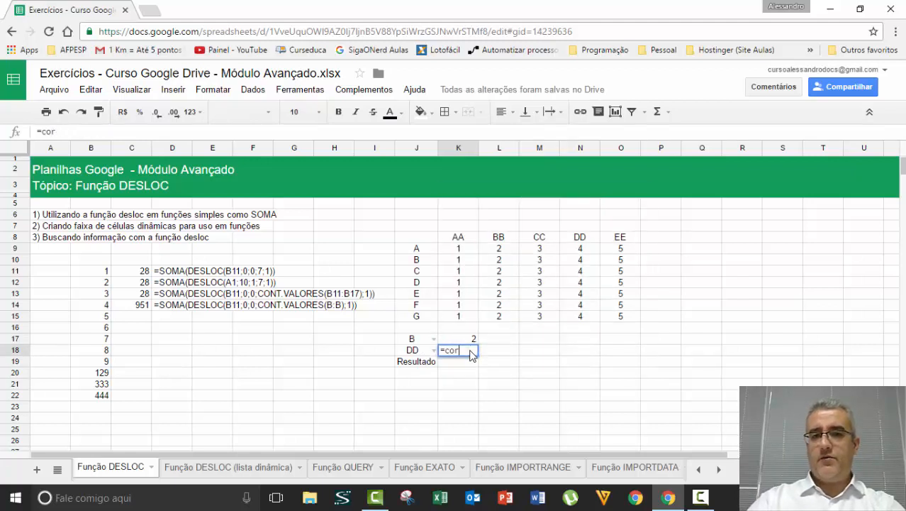
{"action": "type", "text": "esresp("}
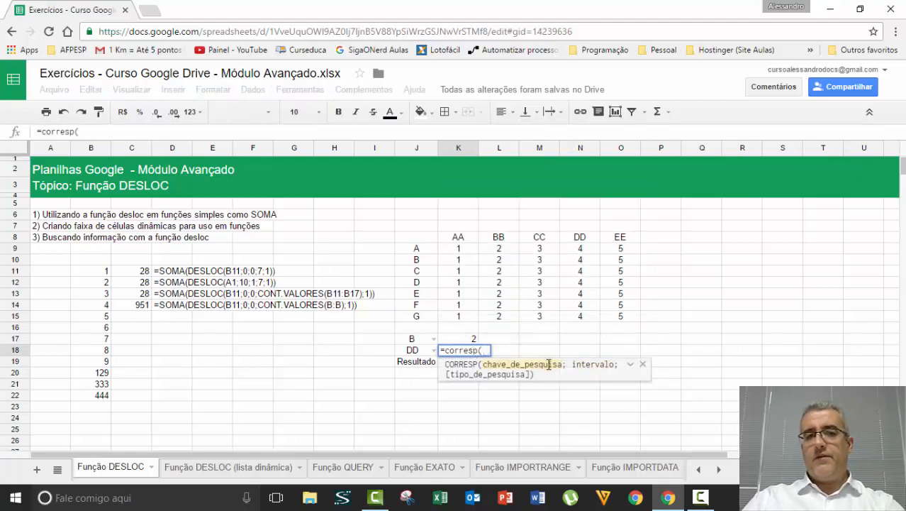
{"action": "left_click", "coordinate": [403, 349]}
{"action": "type", "text": ";"}
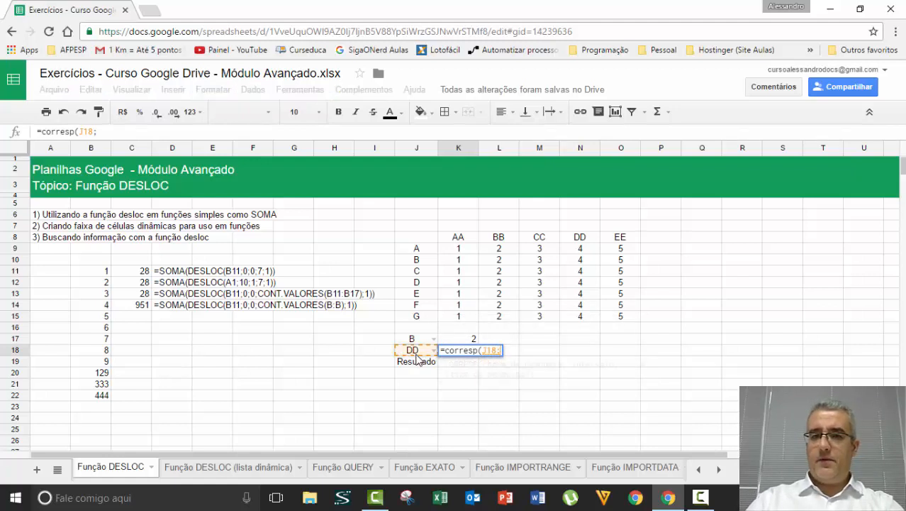
{"action": "left_click_drag", "start_coordinate": [458, 237], "coordinate": [616, 240]}
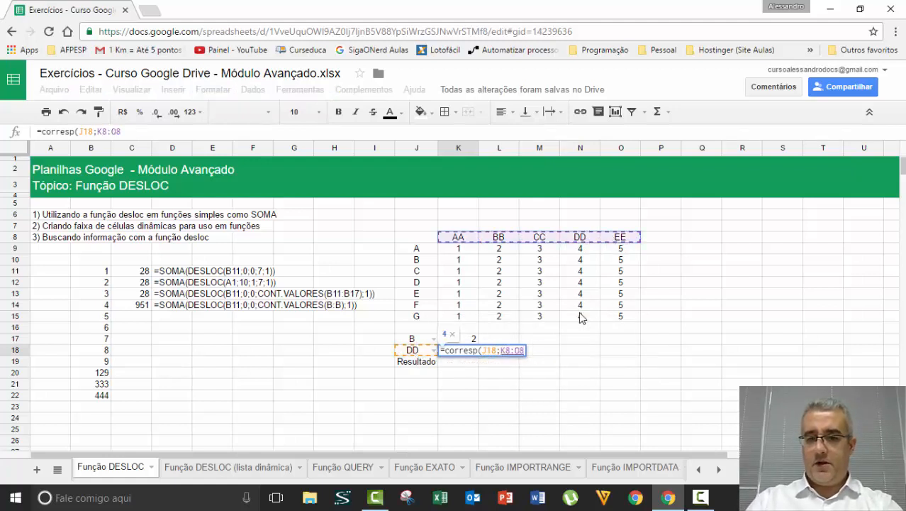
{"action": "type", "text": ";0"}
{"action": "key", "text": "Return"}
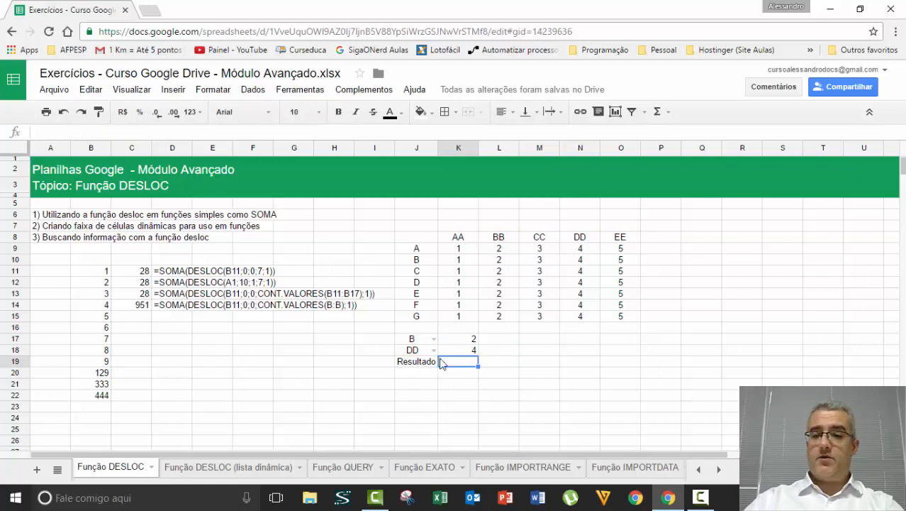
Enter =DESLOC(J8;K17;K18;1;1) in K19 to return the table value at the chosen row and column.
{"action": "type", "text": "=desloc("}
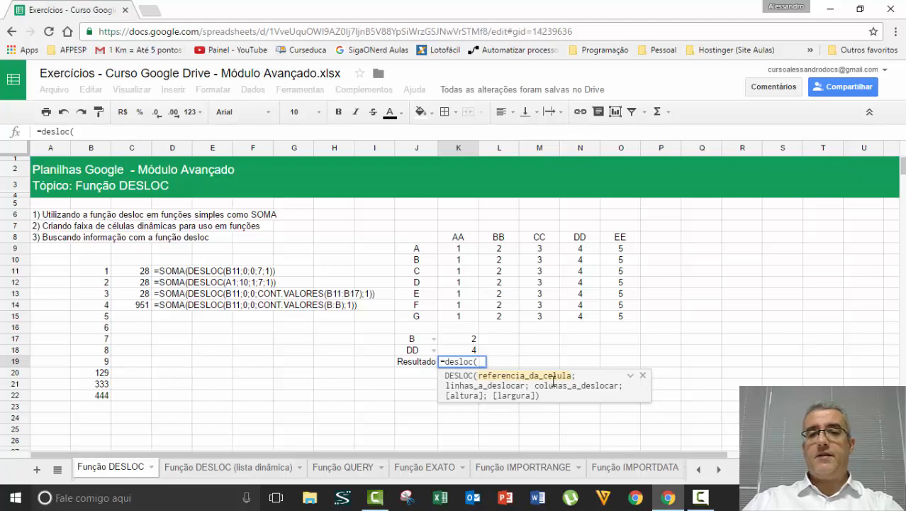
{"action": "left_click", "coordinate": [424, 241]}
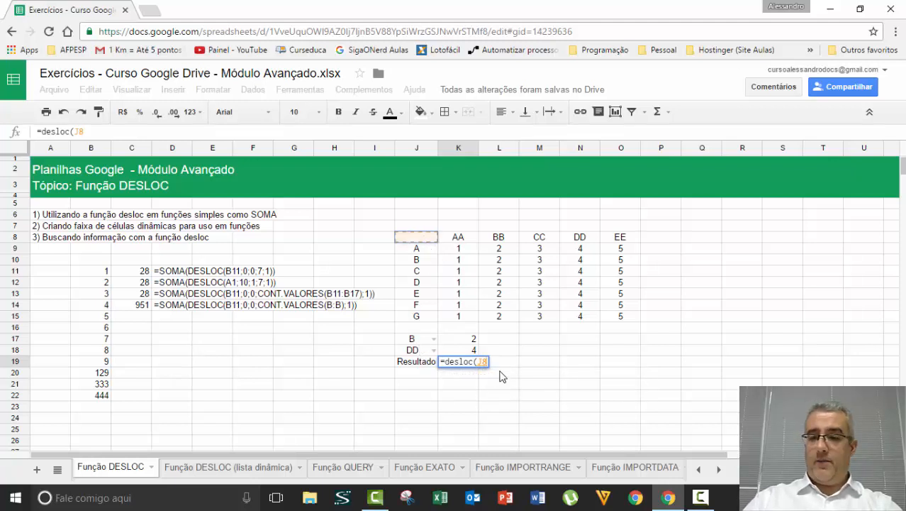
{"action": "type", "text": ";"}
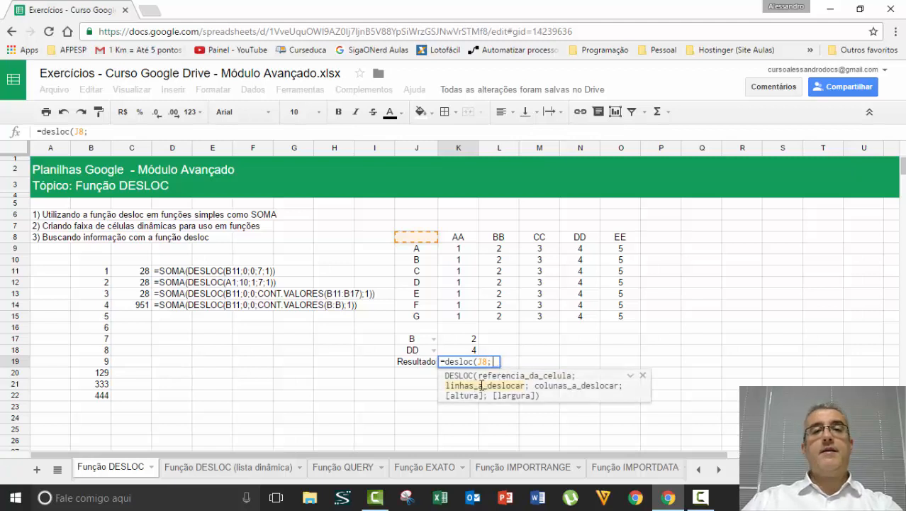
{"action": "left_click", "coordinate": [473, 339]}
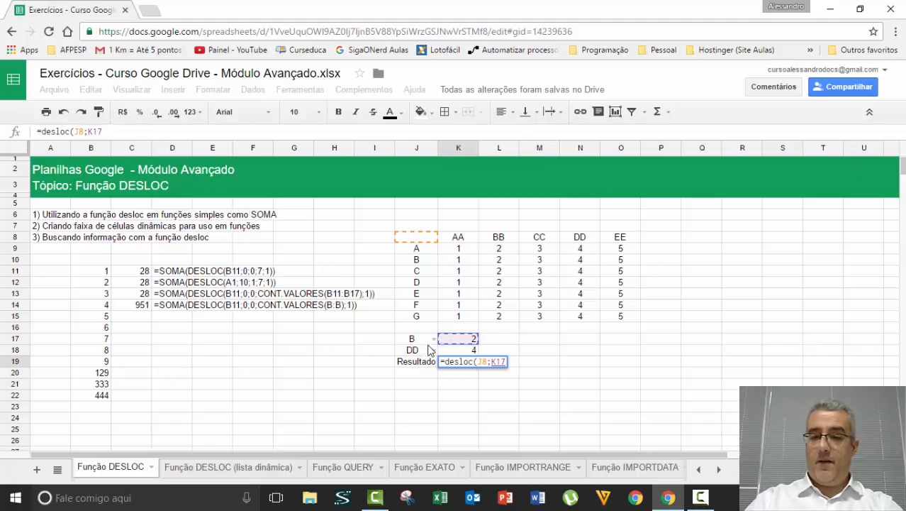
{"action": "type", "text": ";"}
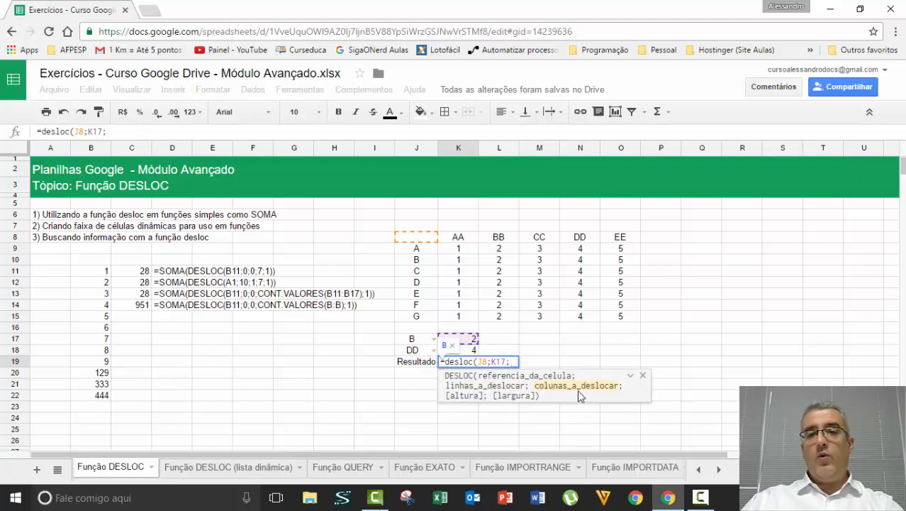
{"action": "left_click", "coordinate": [471, 350]}
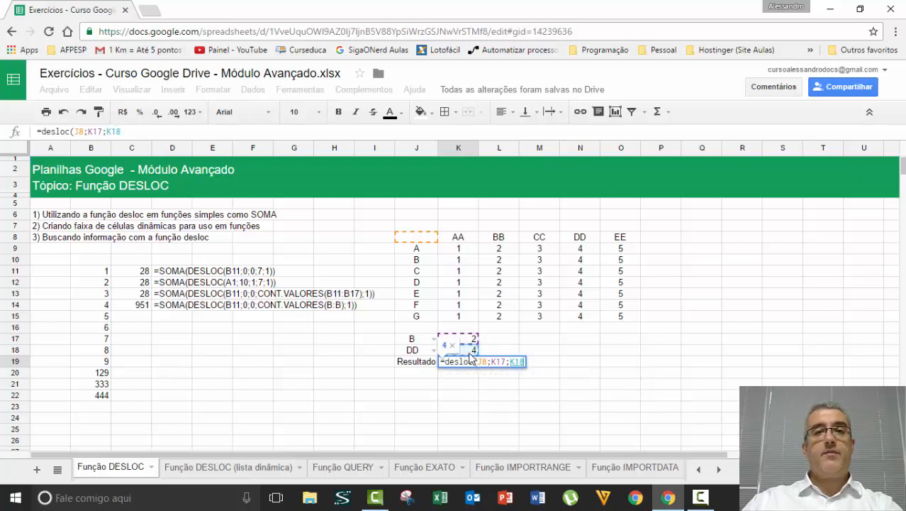
{"action": "type", "text": ";"}
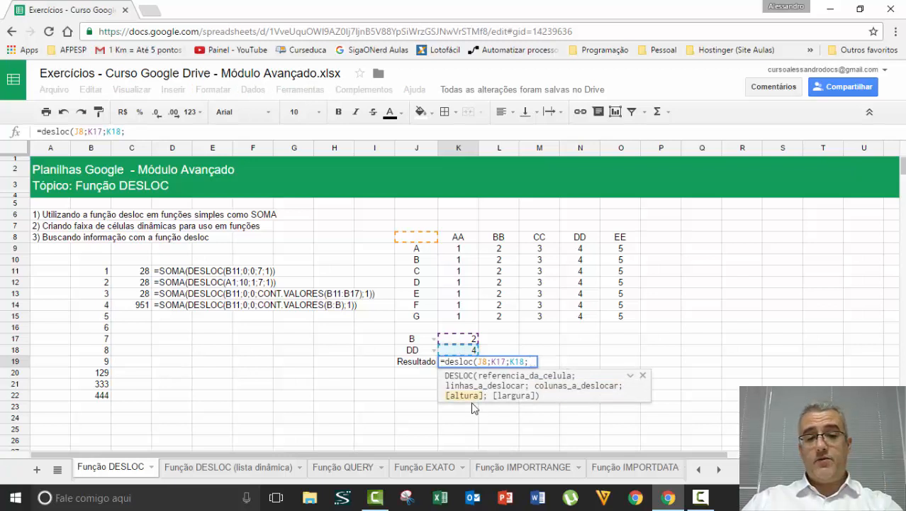
{"action": "type", "text": "1;"}
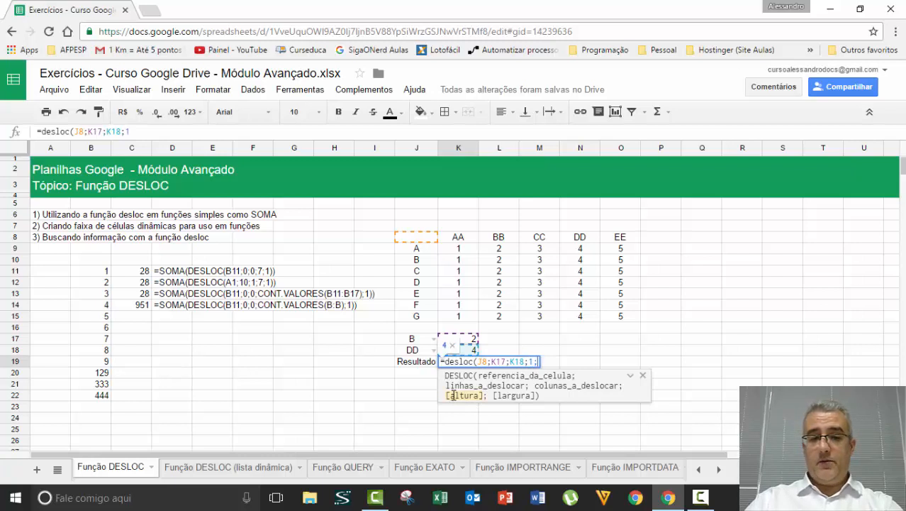
{"action": "type", "text": "1)"}
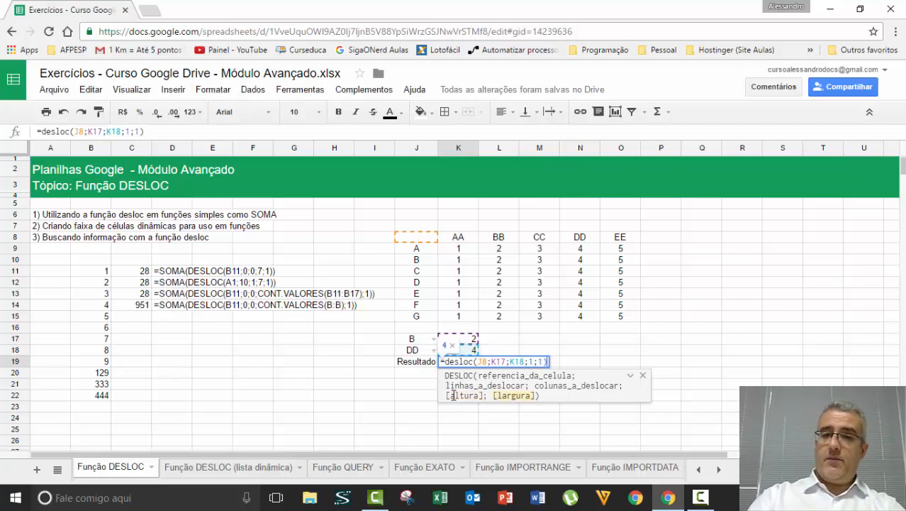
{"action": "key", "text": "Return"}
Check the table cell where row B meets column DD, and set the J18 dropdown to EE.
{"action": "left_click", "coordinate": [429, 362]}
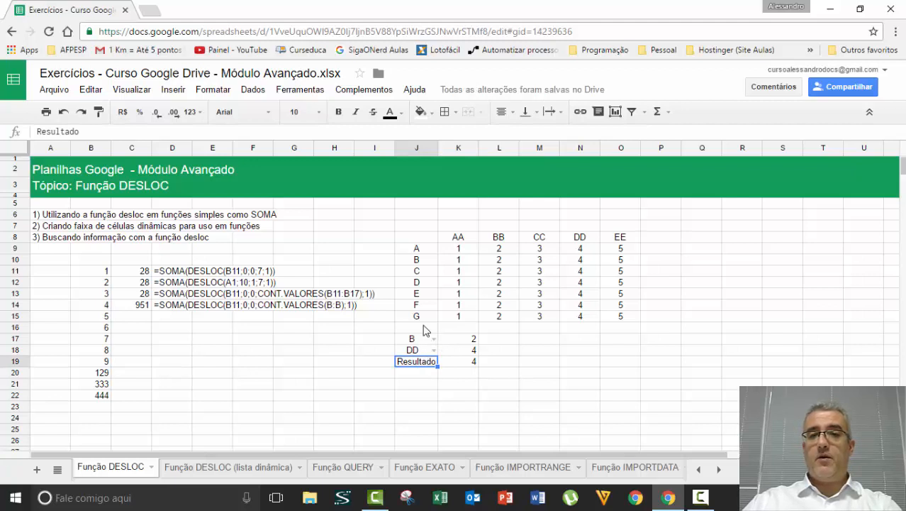
{"action": "left_click", "coordinate": [578, 260]}
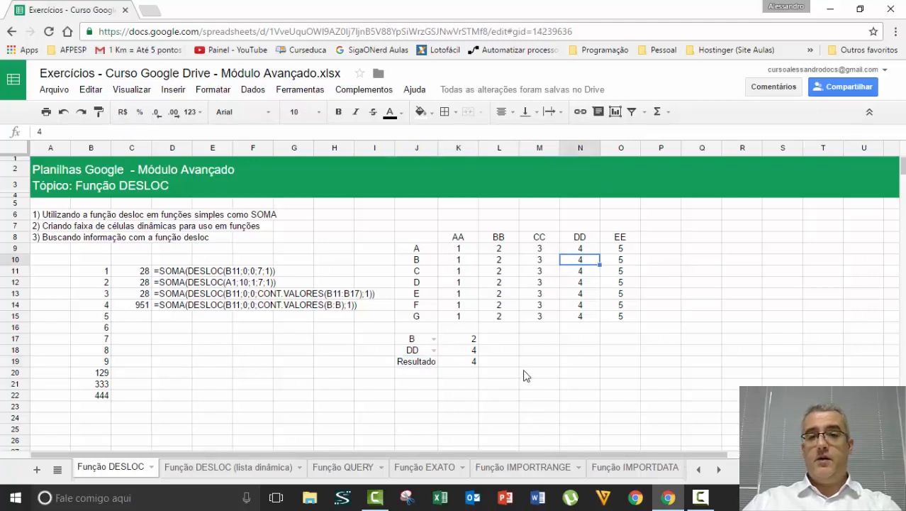
{"action": "left_click", "coordinate": [472, 351]}
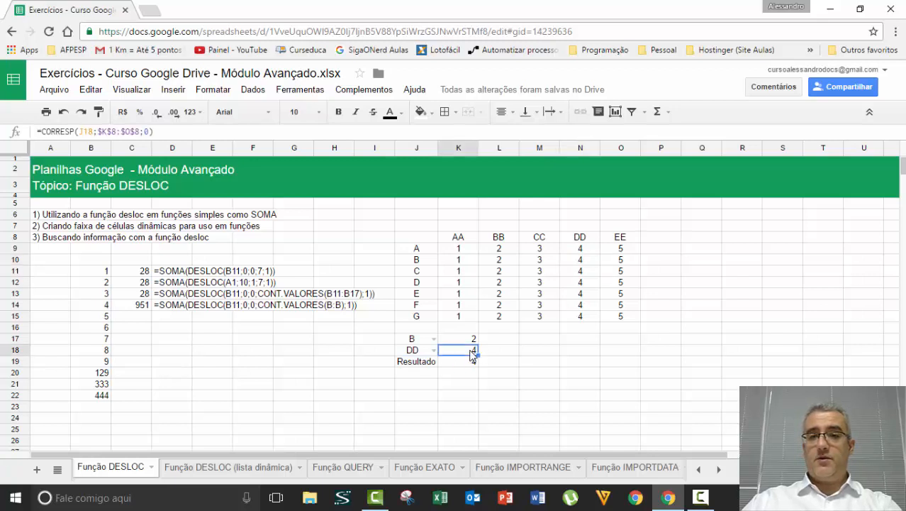
{"action": "left_click", "coordinate": [434, 351]}
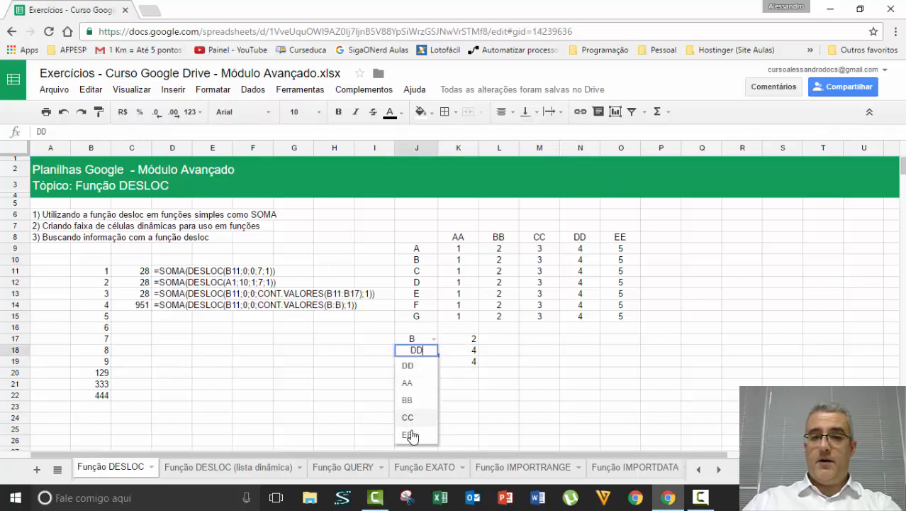
{"action": "left_click", "coordinate": [410, 434]}
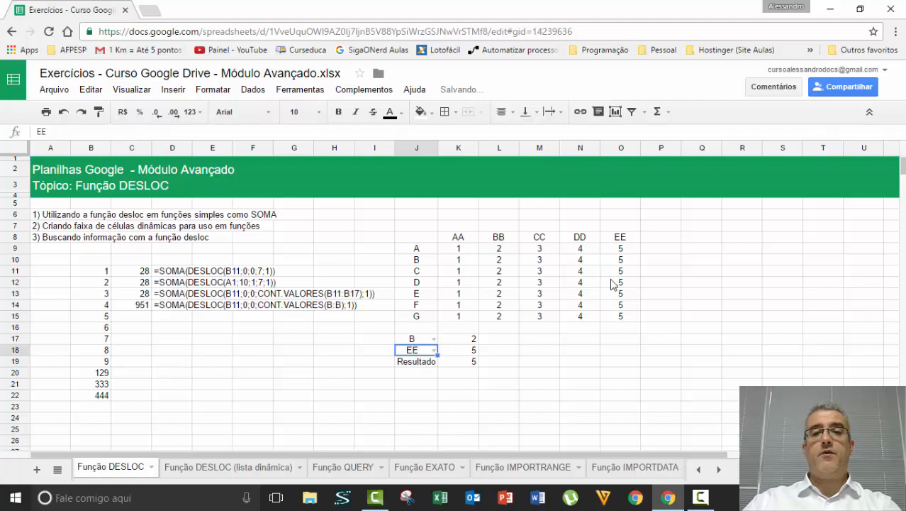
Enter =ALEATÓRIOENTRE(1;100) in K9 and copy it down column AA to K15.
{"action": "left_click_drag", "start_coordinate": [458, 248], "coordinate": [614, 323]}
{"action": "type", "text": "=ale"}
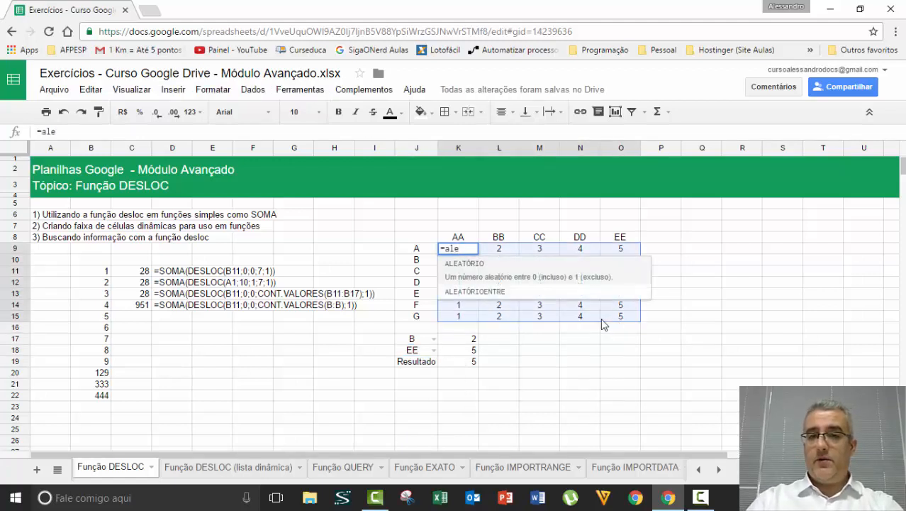
{"action": "key", "text": "Tab"}
{"action": "type", "text": "1"}
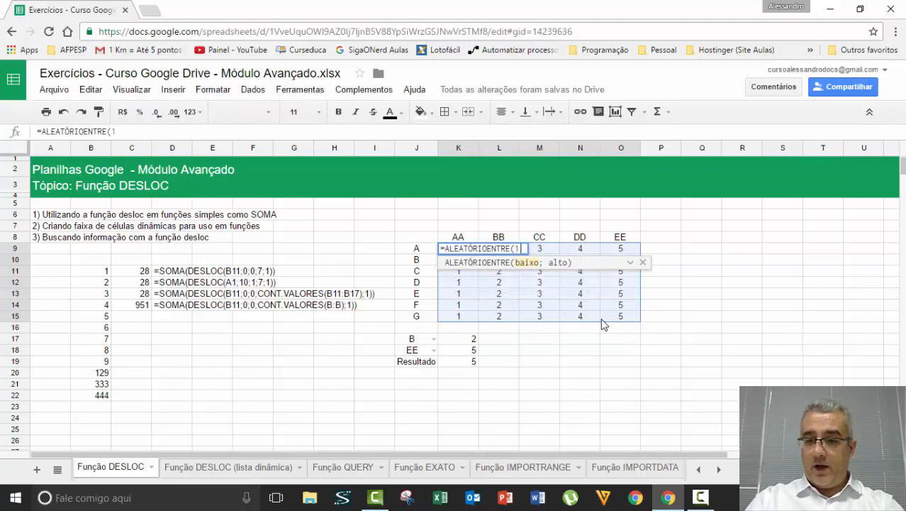
{"action": "type", "text": ";100)"}
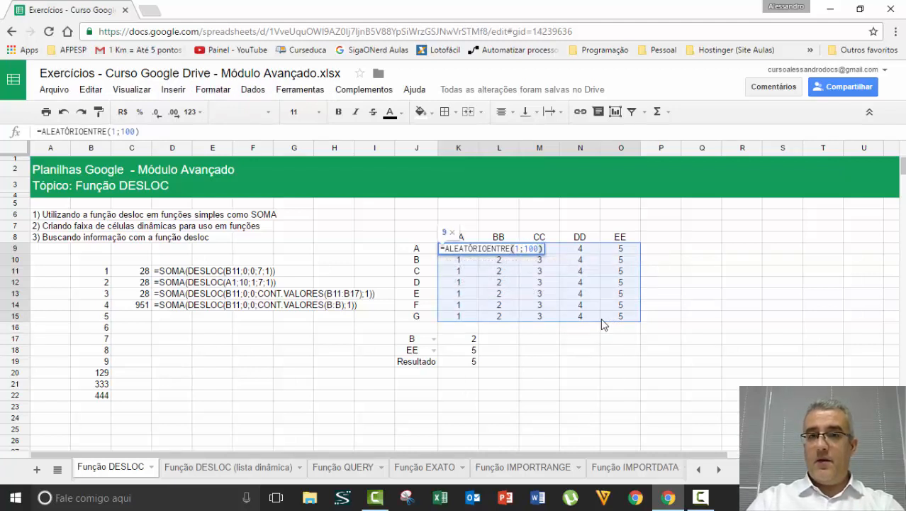
{"action": "key", "text": "Return"}
{"action": "key", "text": "Down"}
{"action": "key", "text": "shift+Down"}
{"action": "key", "text": "shift+Down"}
{"action": "key", "text": "shift+Down"}
{"action": "key", "text": "shift+Down"}
{"action": "key", "text": "shift+Down"}
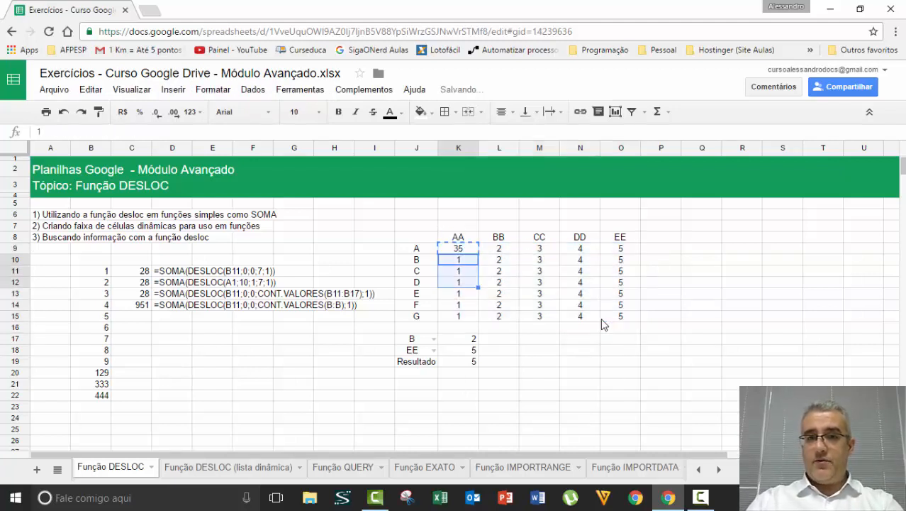
{"action": "key", "text": "ctrl+v"}
Copy the random-number formulas in K9:K15 across columns BB to EE, filling L9:O15.
{"action": "key", "text": "Up"}
{"action": "key", "text": "shift+Down"}
{"action": "key", "text": "shift+Down"}
{"action": "key", "text": "shift+Down"}
{"action": "key", "text": "shift+Down"}
{"action": "key", "text": "shift+Down"}
{"action": "key", "text": "shift+Down"}
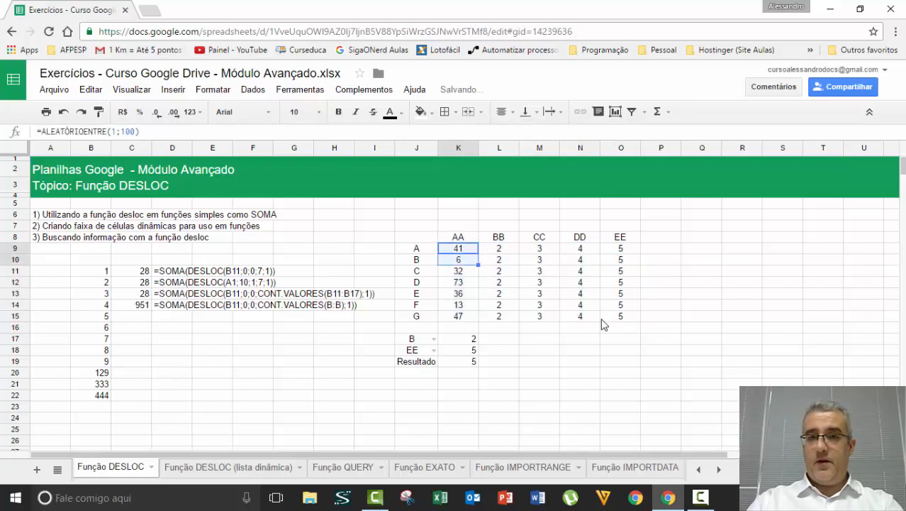
{"action": "key", "text": "ctrl+c"}
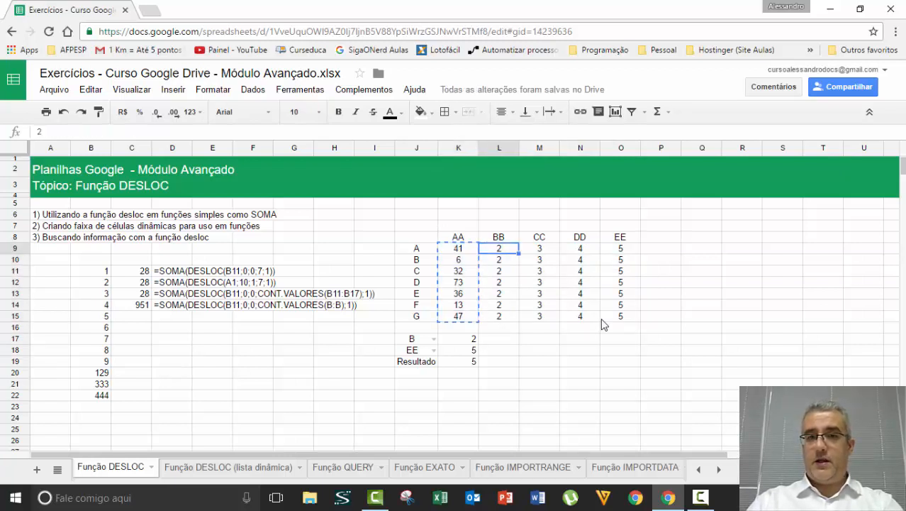
{"action": "key", "text": "Right"}
{"action": "key", "text": "shift+Right"}
{"action": "key", "text": "shift+Right"}
{"action": "key", "text": "shift+Right"}
{"action": "key", "text": "shift+Down"}
{"action": "key", "text": "shift+Down"}
{"action": "key", "text": "shift+Down"}
{"action": "key", "text": "shift+Down"}
{"action": "key", "text": "shift+Down"}
{"action": "key", "text": "shift+Down"}
{"action": "key", "text": "ctrl+v"}
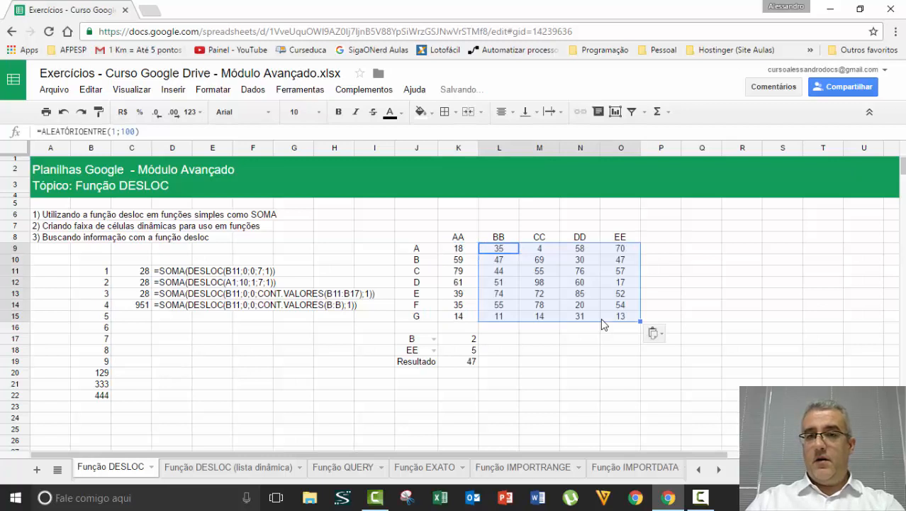
{"action": "left_click", "coordinate": [590, 339]}
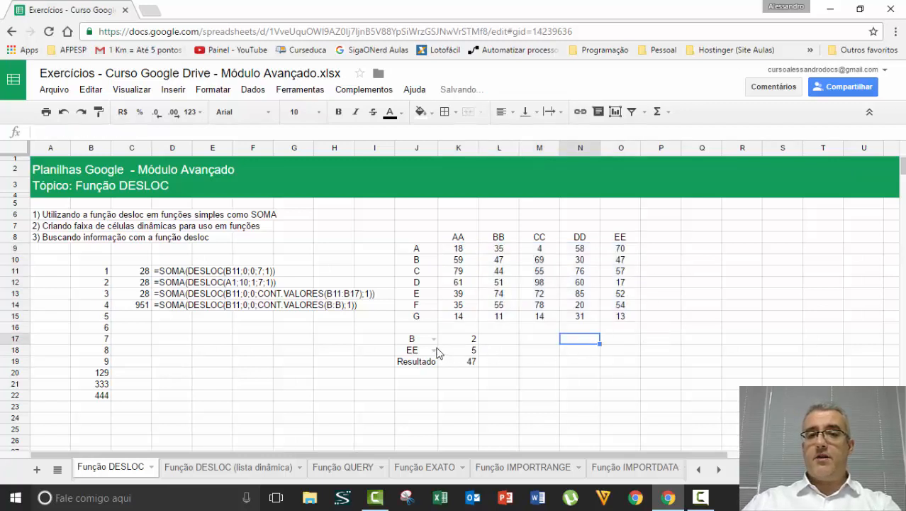
Convert the random formulas in K9:O15 to fixed numbers by copying them and pasting values only in place.
{"action": "left_click_drag", "start_coordinate": [458, 250], "coordinate": [608, 322]}
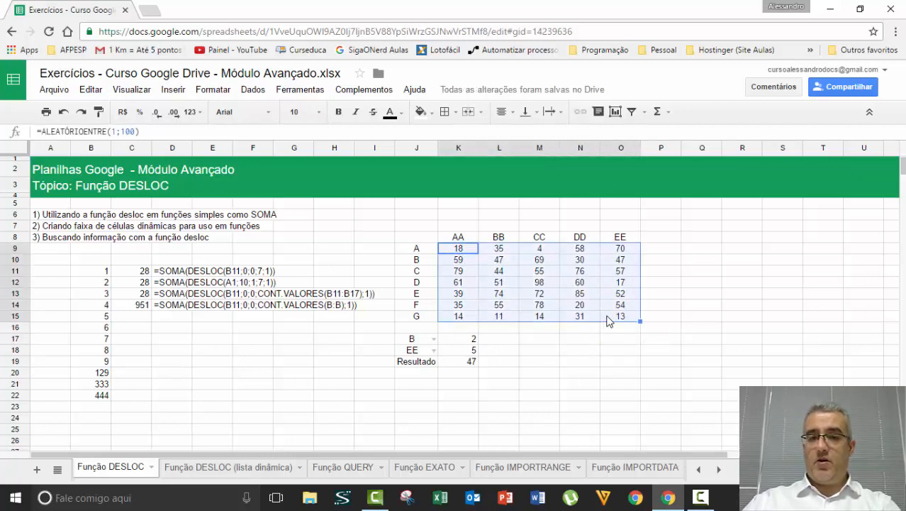
{"action": "key", "text": "ctrl+c"}
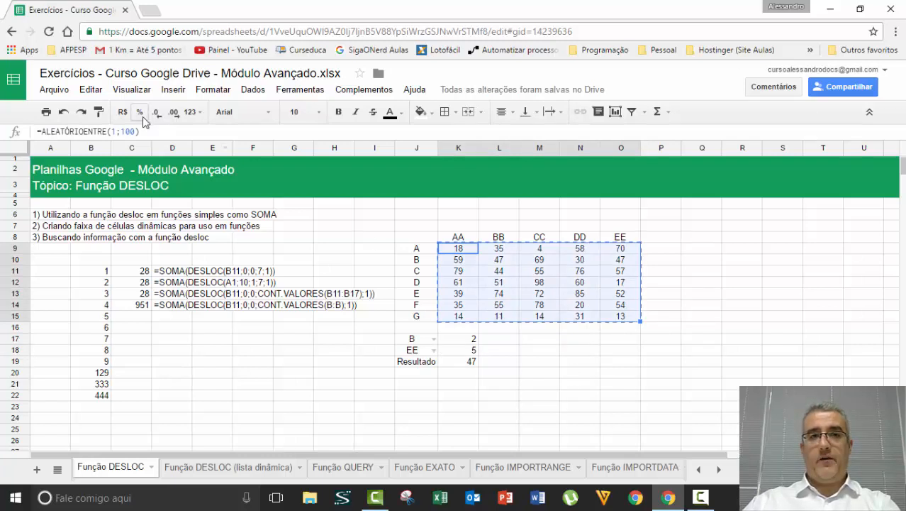
{"action": "left_click", "coordinate": [92, 90]}
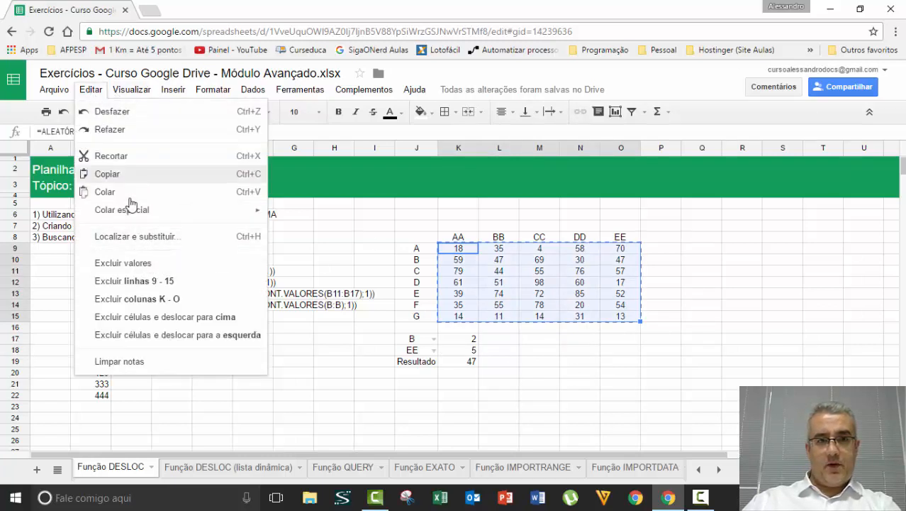
{"action": "mouse_move", "coordinate": [138, 216]}
{"action": "left_click", "coordinate": [330, 215]}
{"action": "left_click", "coordinate": [607, 319]}
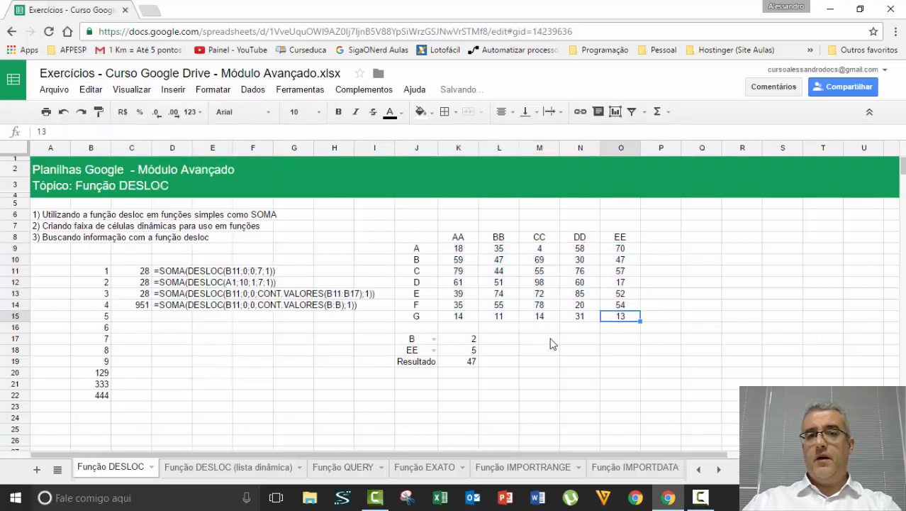
Set the row dropdown in J17 to C and the column dropdown in J18 to BB.
{"action": "left_click", "coordinate": [434, 338]}
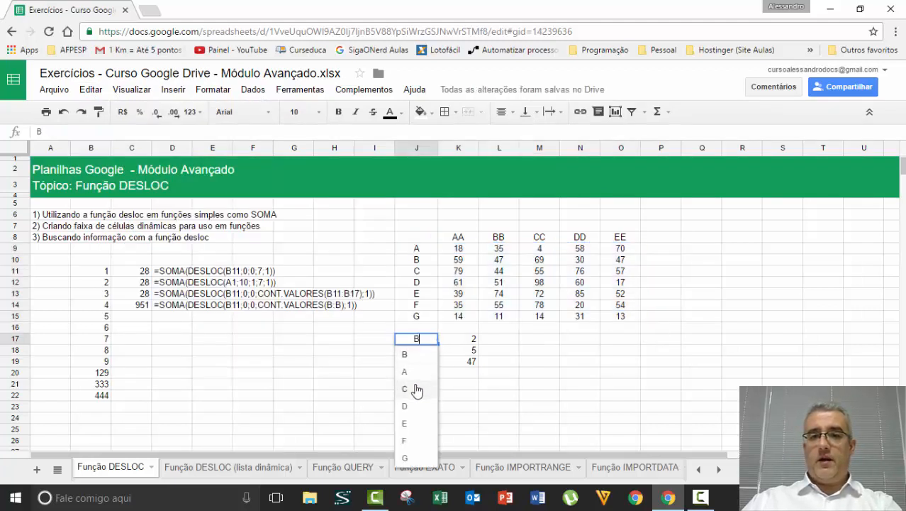
{"action": "left_click", "coordinate": [418, 388]}
{"action": "left_click", "coordinate": [434, 351]}
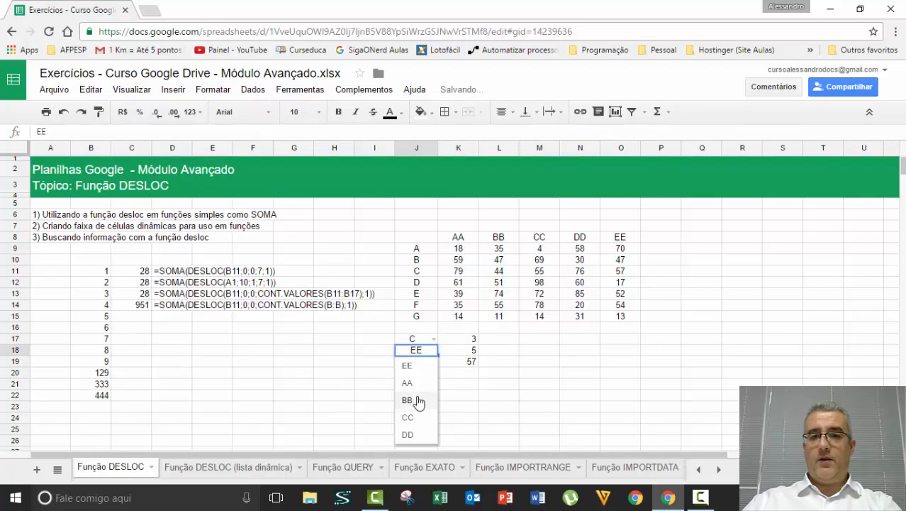
{"action": "left_click", "coordinate": [420, 383]}
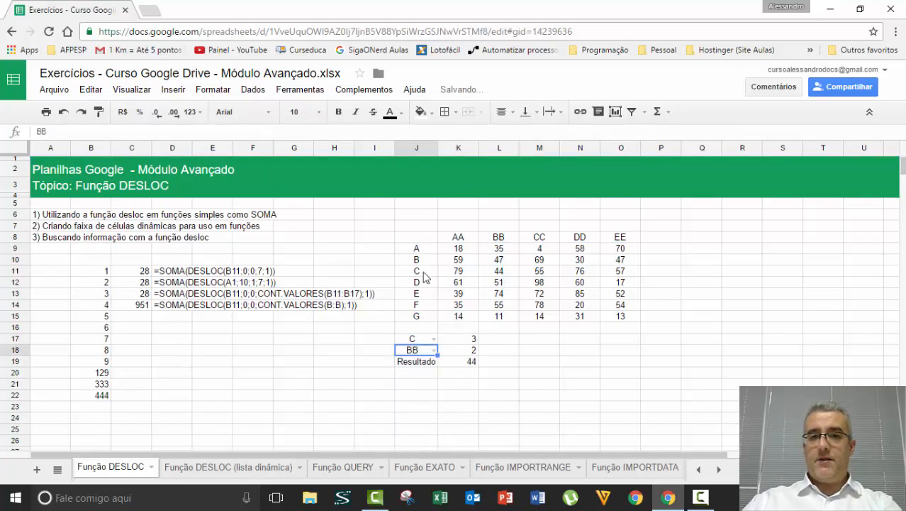
Document the K19 formula as plain text in L19: =DESLOC(J8;K17;K18;1;1).
{"action": "left_click", "coordinate": [471, 363]}
{"action": "key", "text": "F2"}
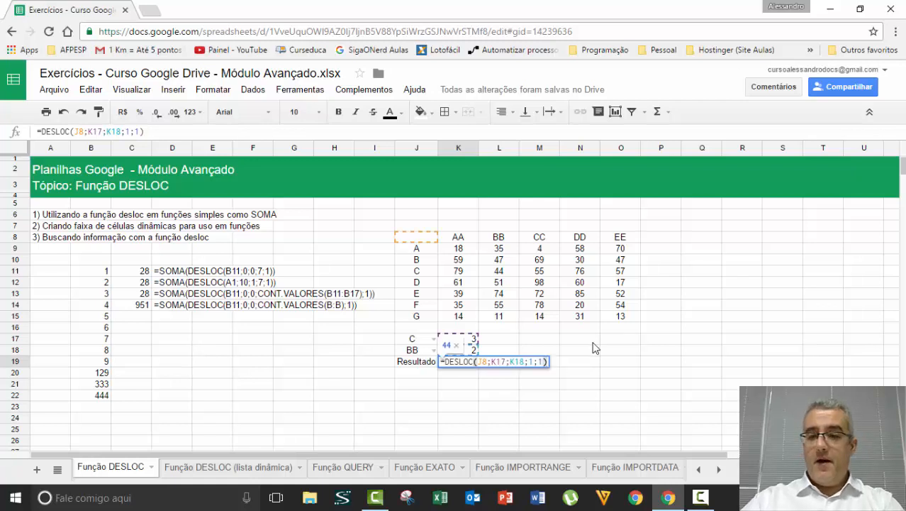
{"action": "key", "text": "Escape"}
{"action": "key", "text": "Right"}
{"action": "type", "text": "'"}
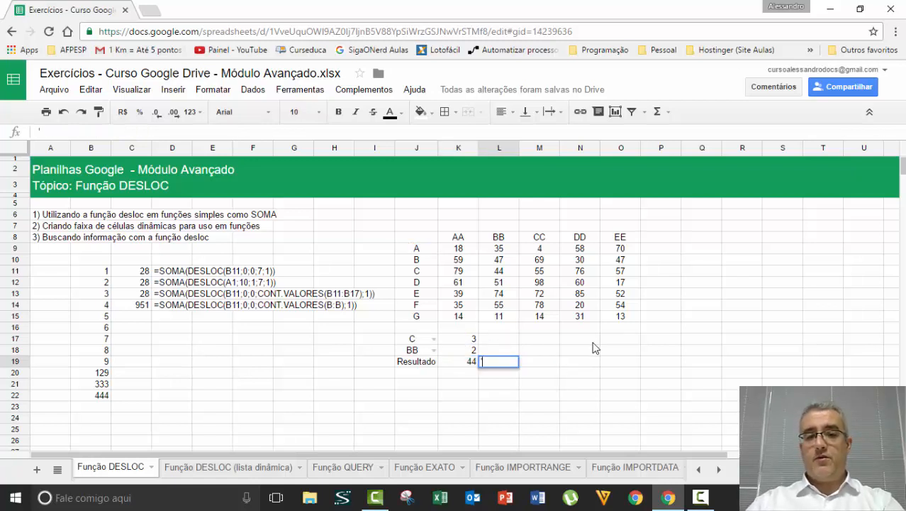
{"action": "key", "text": "ctrl+v"}
{"action": "key", "text": "Return"}
{"action": "key", "text": "Down"}
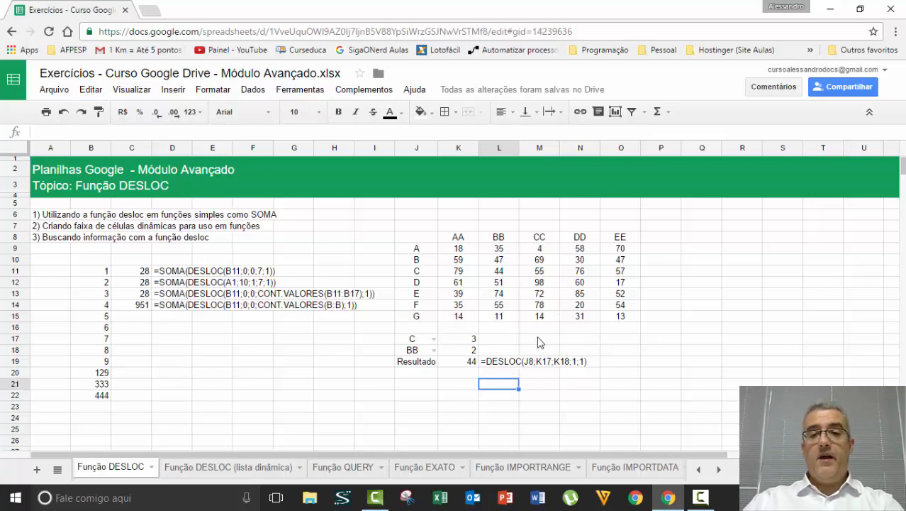
Copy the lookup block J17:K19 to the cells starting at J21.
{"action": "left_click_drag", "start_coordinate": [412, 339], "coordinate": [477, 362]}
{"action": "key", "text": "ctrl+c"}
{"action": "left_click", "coordinate": [411, 384]}
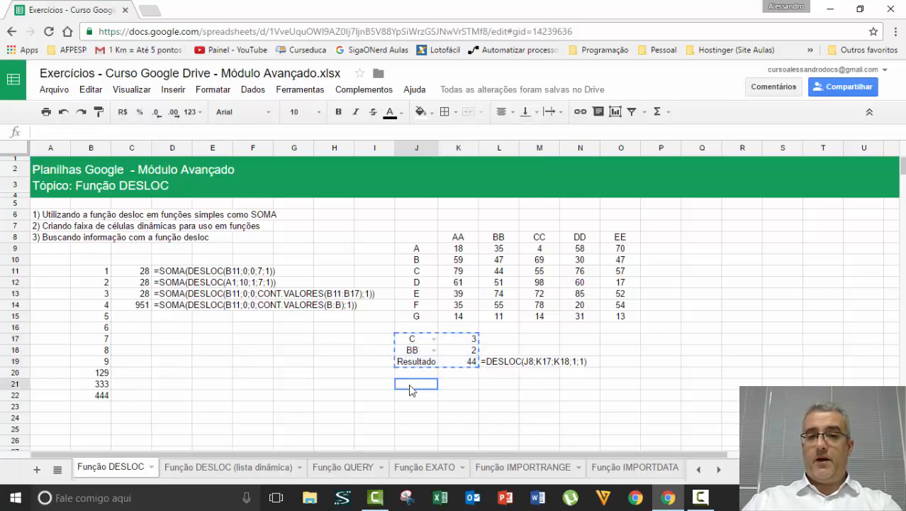
{"action": "key", "text": "ctrl+v"}
{"action": "left_click", "coordinate": [537, 394]}
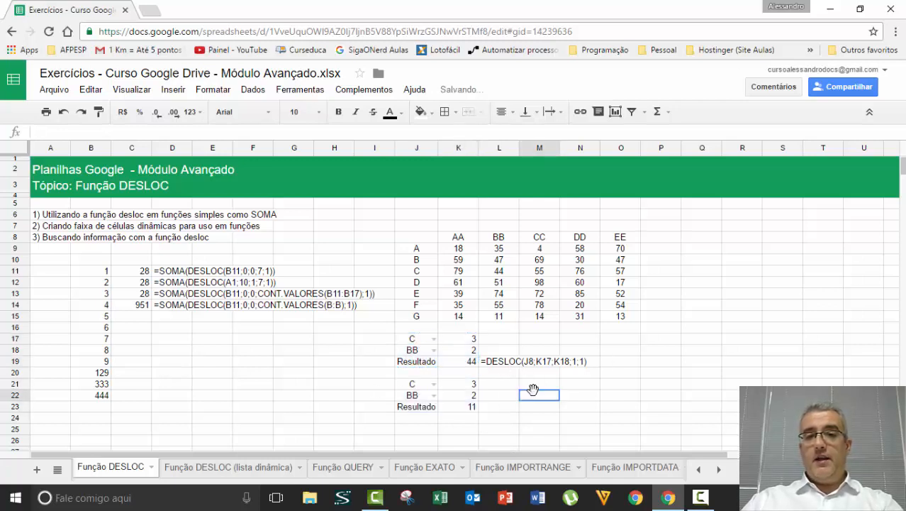
Clear the copied CORRESP position formulas from K21:K22.
{"action": "left_click_drag", "start_coordinate": [480, 385], "coordinate": [423, 386]}
{"action": "left_click", "coordinate": [464, 387]}
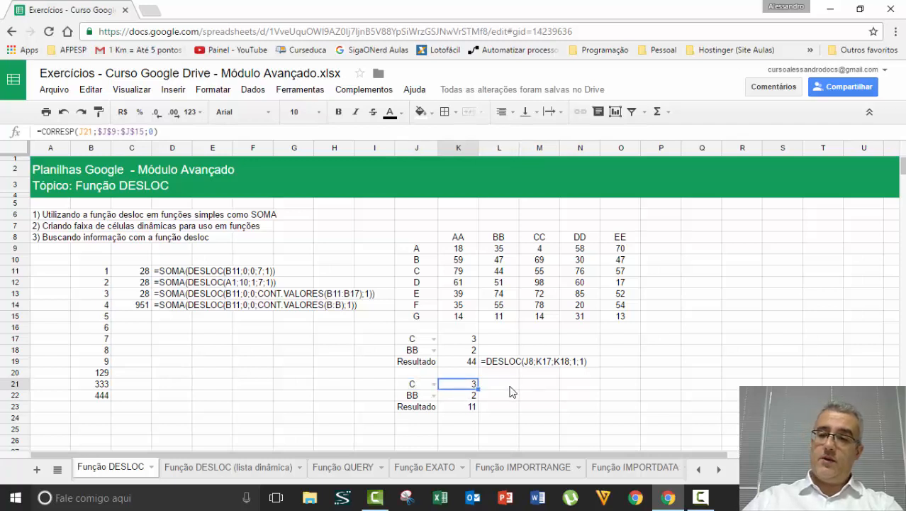
{"action": "key", "text": "shift+Down"}
{"action": "key", "text": "Delete"}
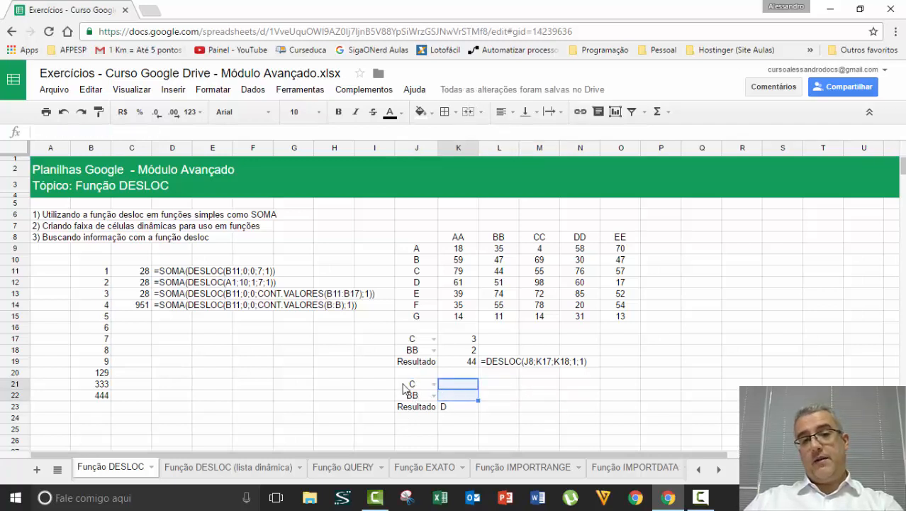
Start a new K23 formula with DESLOC from J8, using CORRESP(J21;J9:J15;0) as the row offset.
{"action": "left_click", "coordinate": [466, 414]}
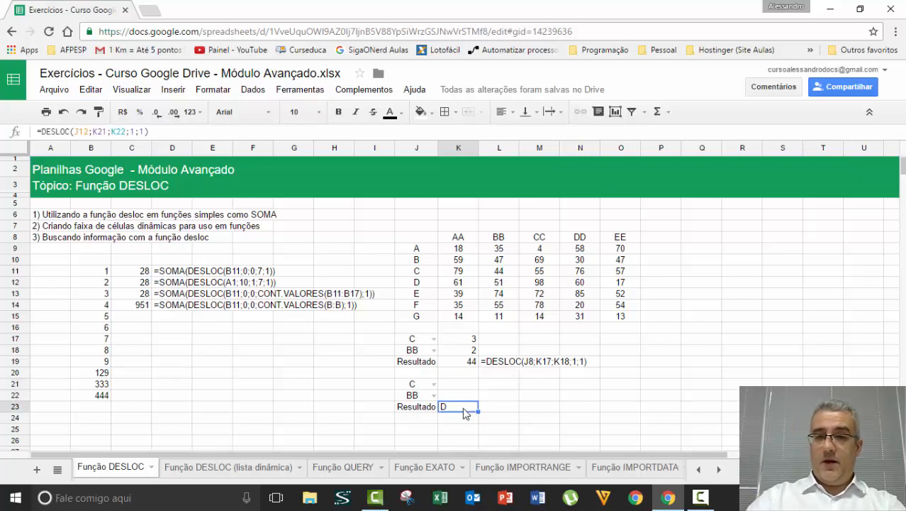
{"action": "type", "text": "=desloc("}
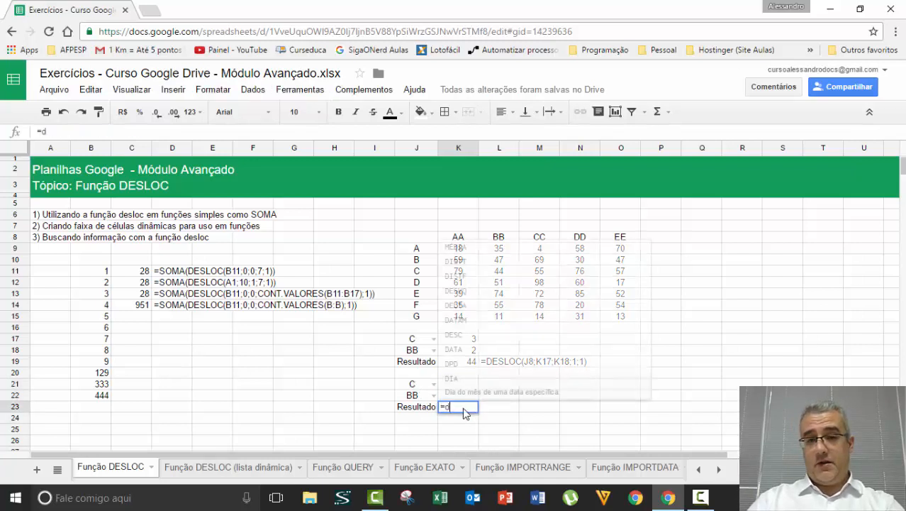
{"action": "left_click", "coordinate": [411, 238]}
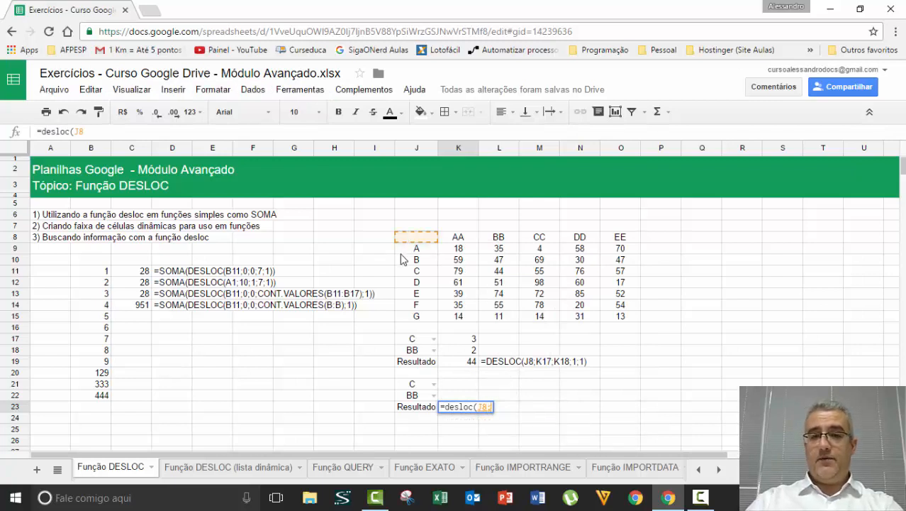
{"action": "type", "text": ";"}
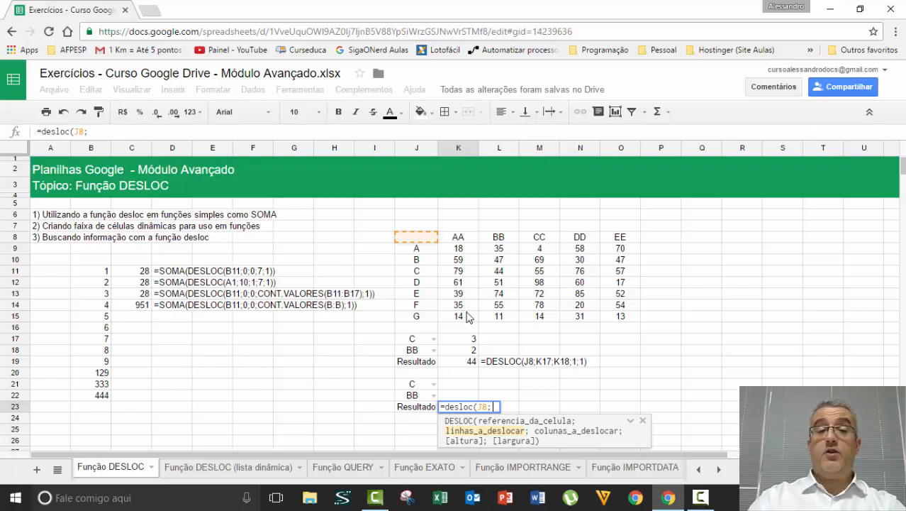
{"action": "type", "text": "corresp("}
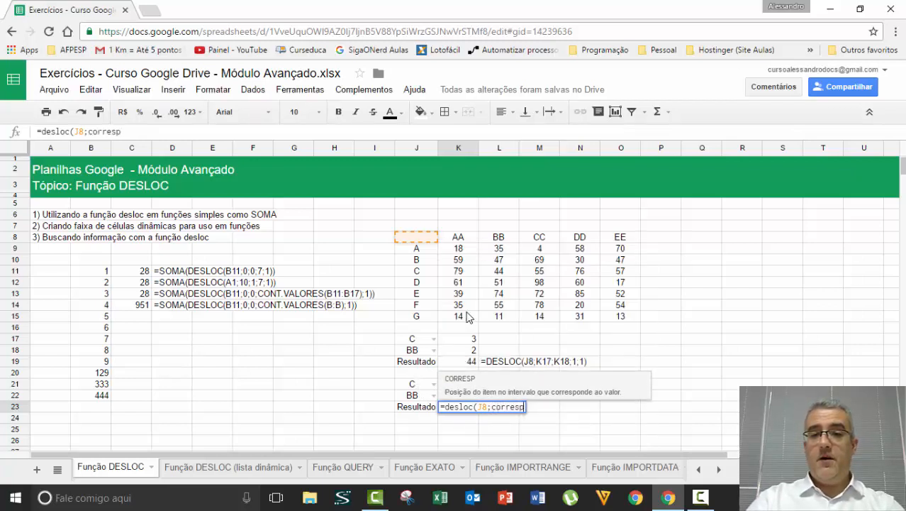
{"action": "left_click", "coordinate": [417, 388]}
{"action": "type", "text": ";"}
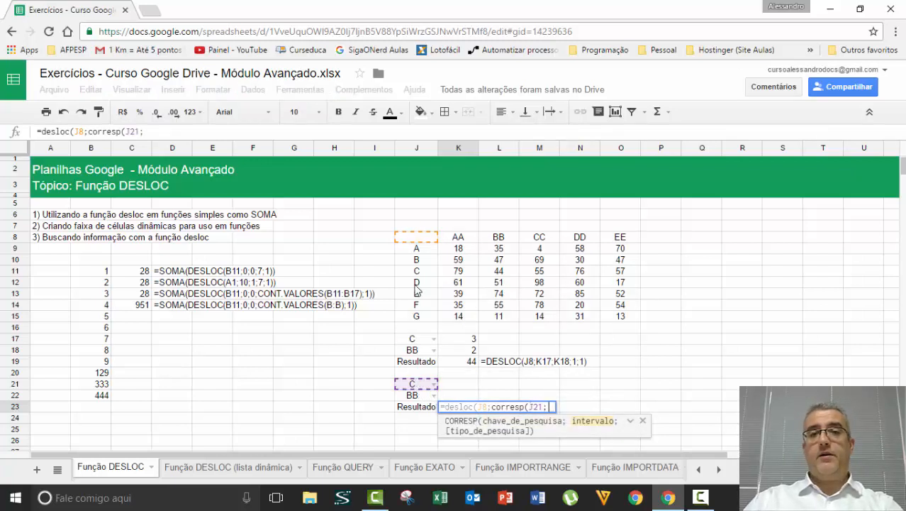
{"action": "left_click_drag", "start_coordinate": [428, 251], "coordinate": [423, 326]}
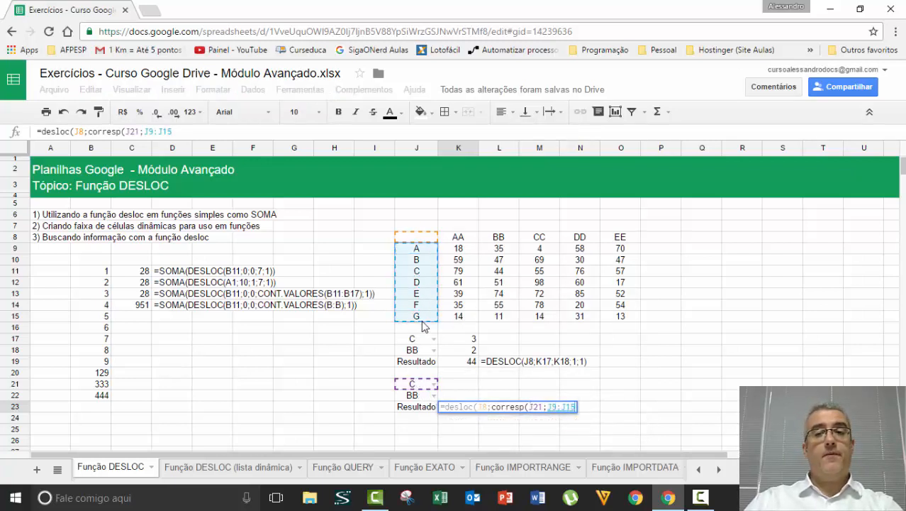
{"action": "type", "text": ";"}
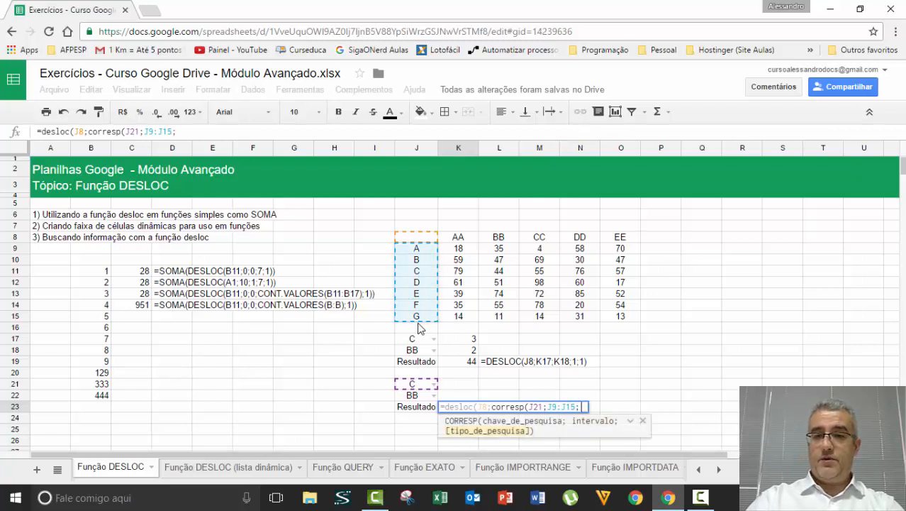
{"action": "type", "text": "0)"}
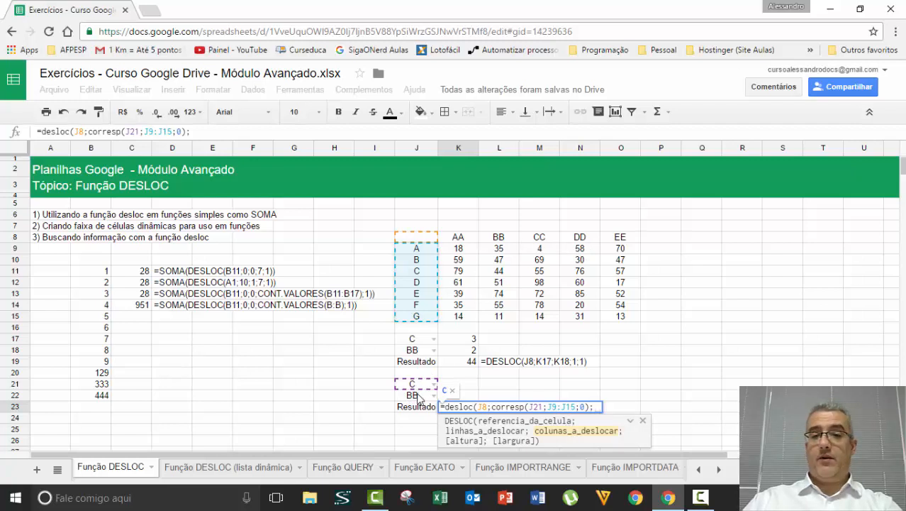
Add CORRESP(J22;K8:O8;0) as the column offset in the K23 DESLOC formula.
{"action": "type", "text": "coo"}
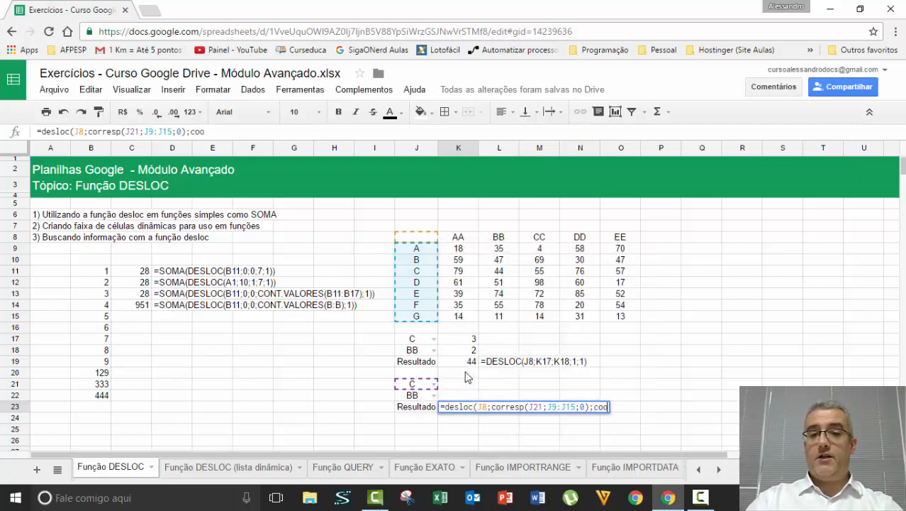
{"action": "key", "text": "BackSpace"}
{"action": "type", "text": "rresp("}
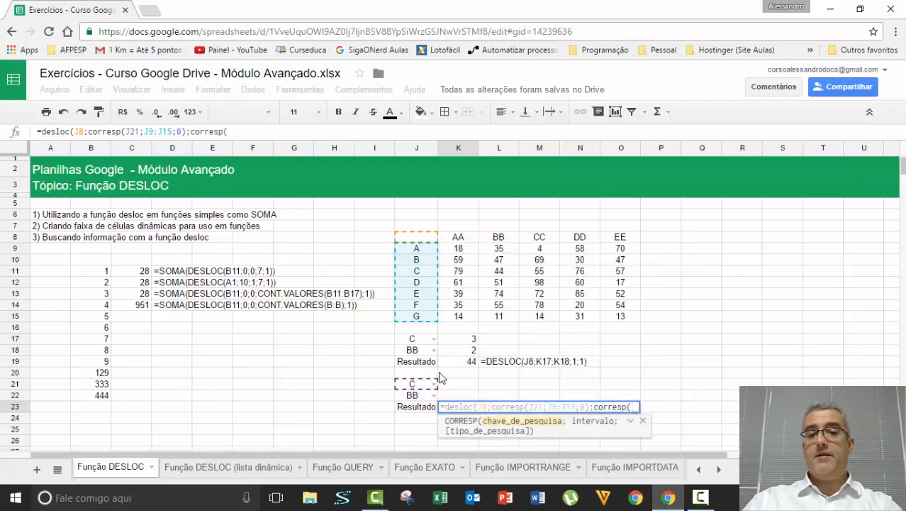
{"action": "left_click", "coordinate": [413, 395]}
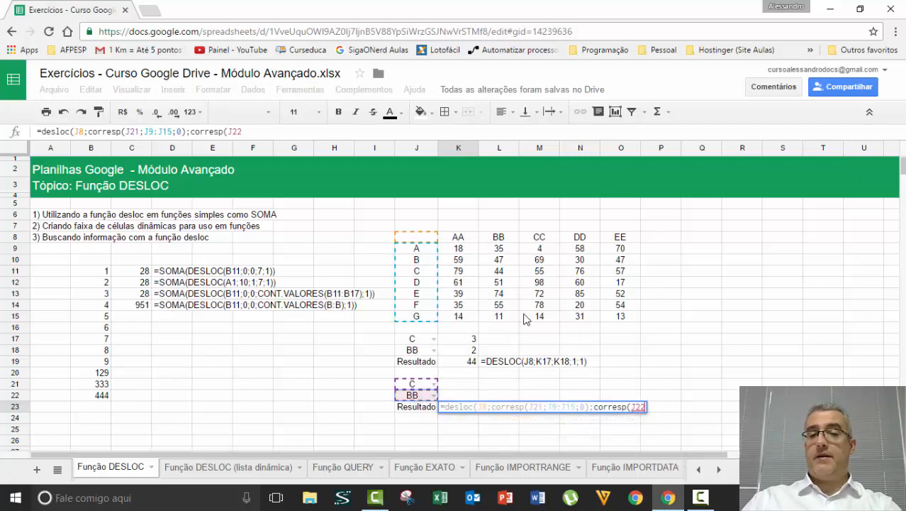
{"action": "type", "text": ";"}
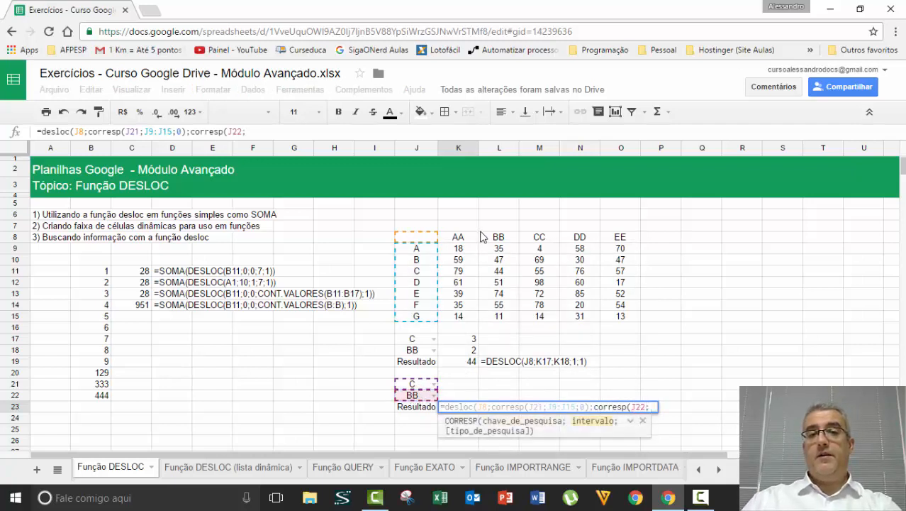
{"action": "left_click", "coordinate": [474, 238]}
{"action": "left_click_drag", "start_coordinate": [496, 241], "coordinate": [609, 240]}
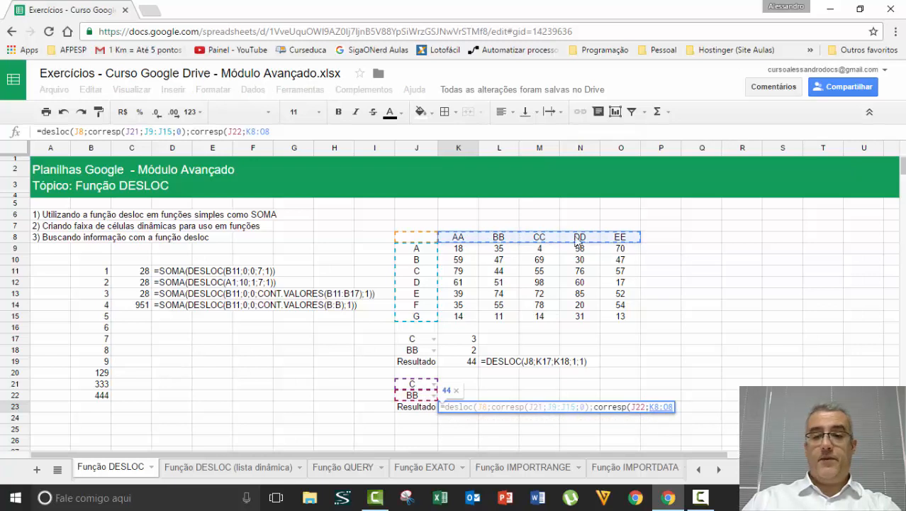
{"action": "type", "text": ";"}
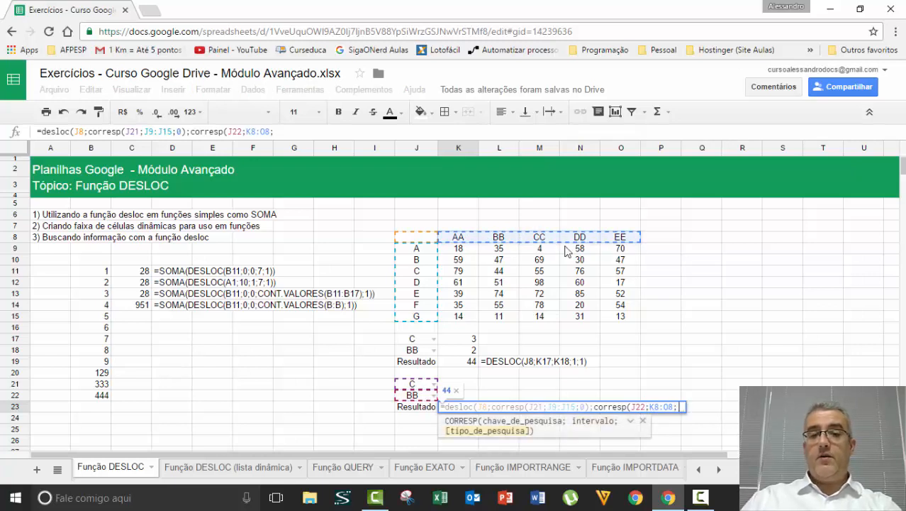
{"action": "type", "text": "0)"}
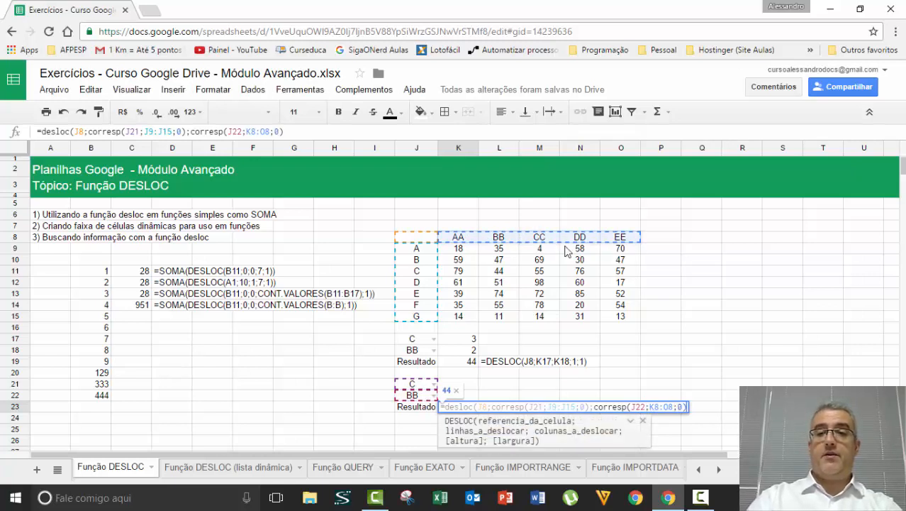
Complete the K23 DESLOC formula with a height of 1 and a width of 1.
{"action": "type", "text": ";"}
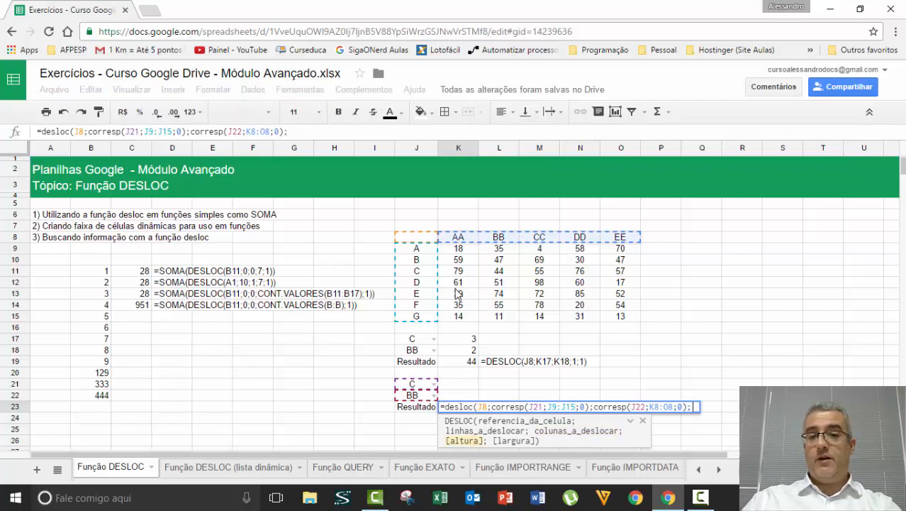
{"action": "type", "text": "1;"}
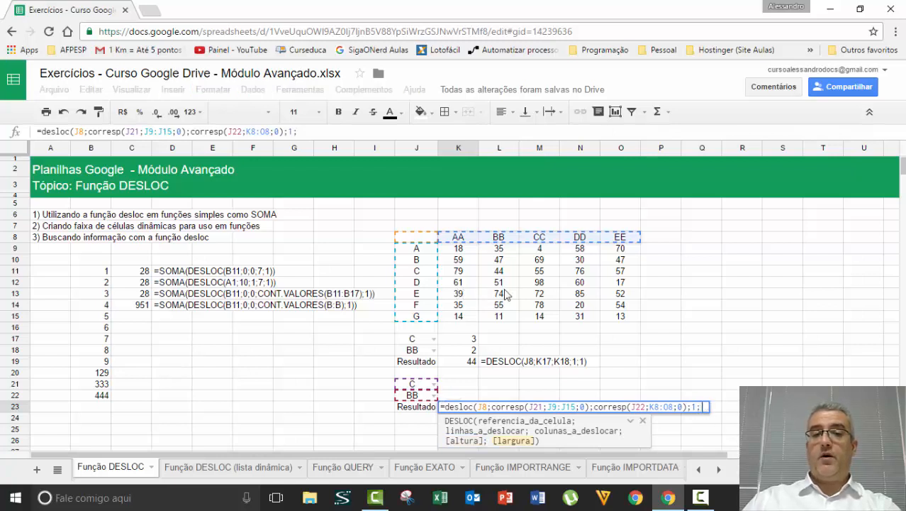
{"action": "type", "text": "1"}
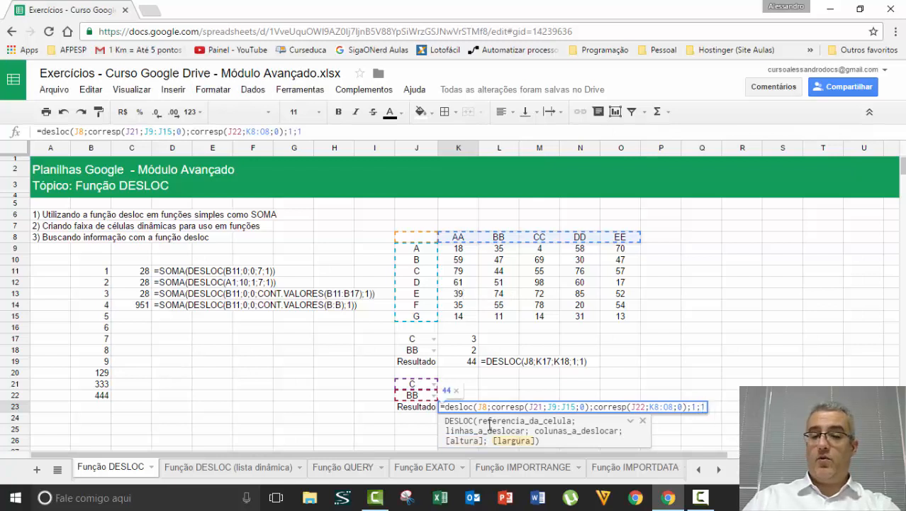
{"action": "type", "text": ")"}
{"action": "key", "text": "Return"}
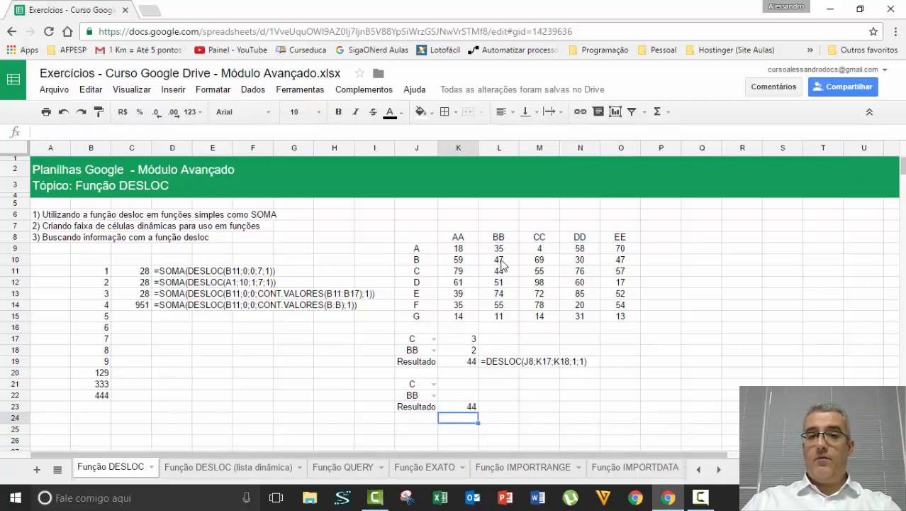
Set the row dropdown in J21 to A and the column dropdown in J22 to CC.
{"action": "left_click", "coordinate": [435, 384]}
{"action": "left_click", "coordinate": [409, 354]}
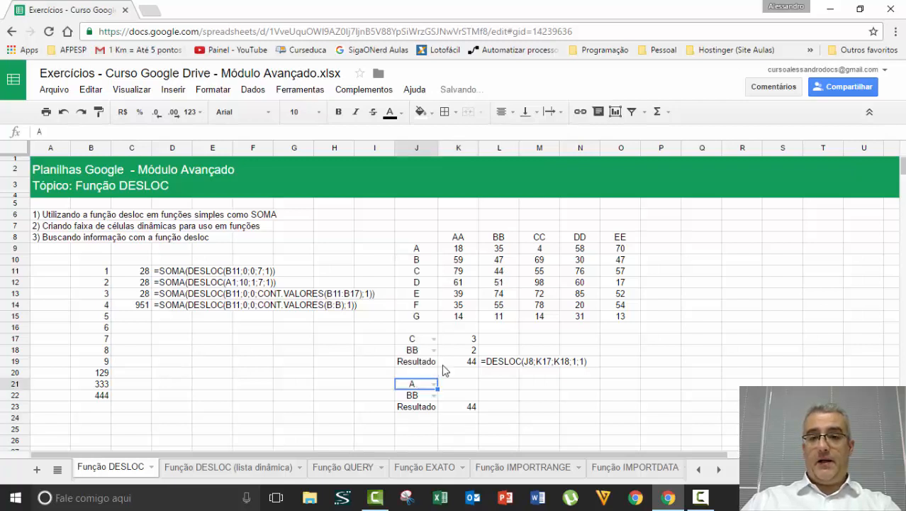
{"action": "left_click", "coordinate": [430, 395]}
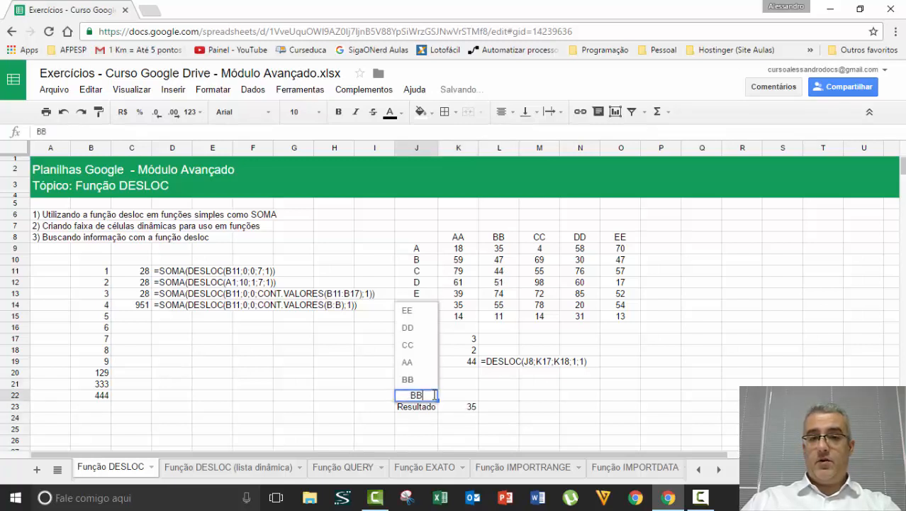
{"action": "left_click", "coordinate": [415, 345]}
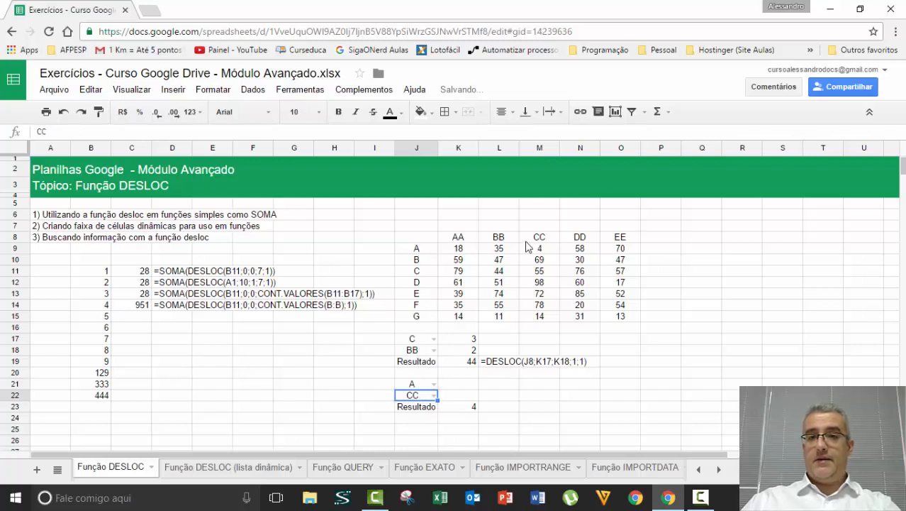
Document the K23 formula as plain text in L23: =DESLOC(J8;CORRESP(J21;J9:J15;0);CORRESP(J22;K8:O8;0);1;1).
{"action": "left_click", "coordinate": [470, 408]}
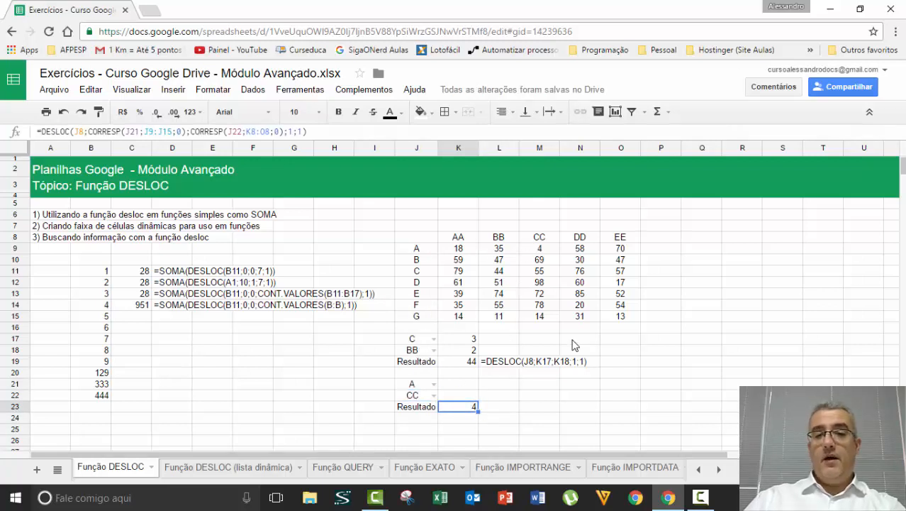
{"action": "key", "text": "F2"}
{"action": "key", "text": "ctrl+a"}
{"action": "key", "text": "ctrl+c"}
{"action": "key", "text": "Escape"}
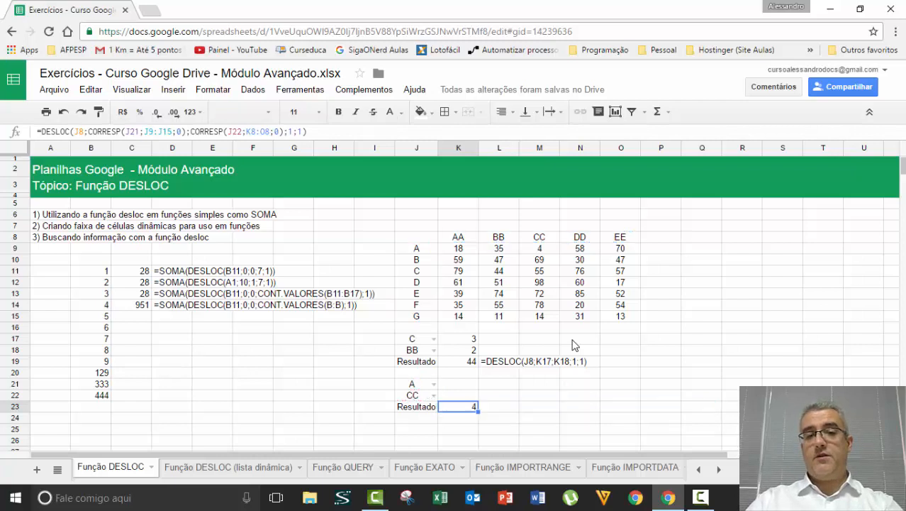
{"action": "key", "text": "Right"}
{"action": "type", "text": "'"}
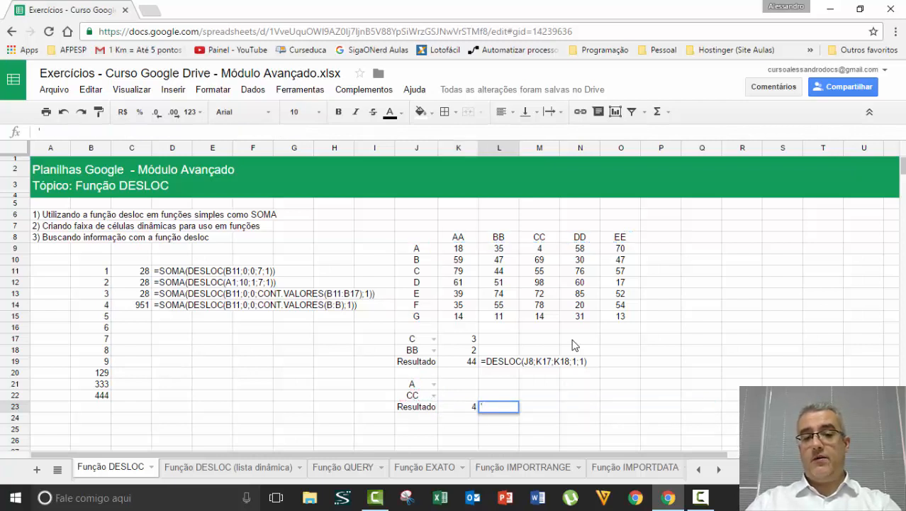
{"action": "key", "text": "ctrl+v"}
{"action": "key", "text": "Return"}
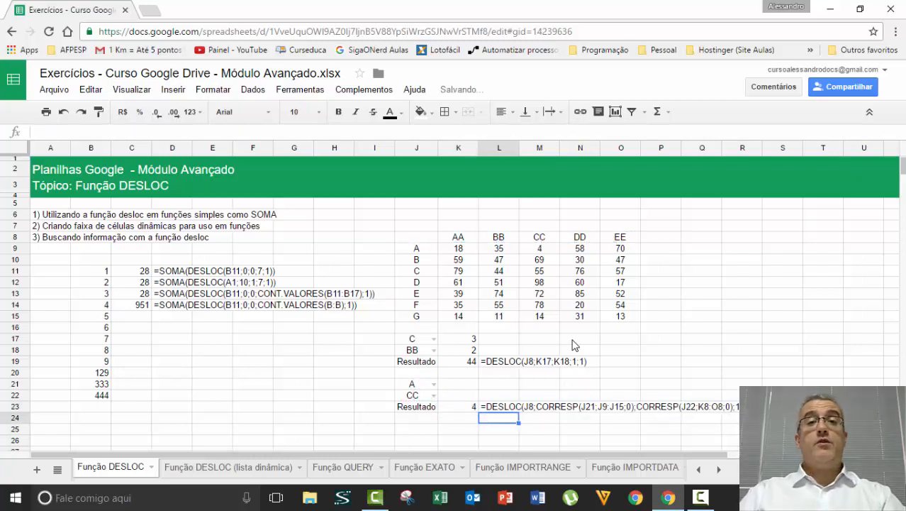
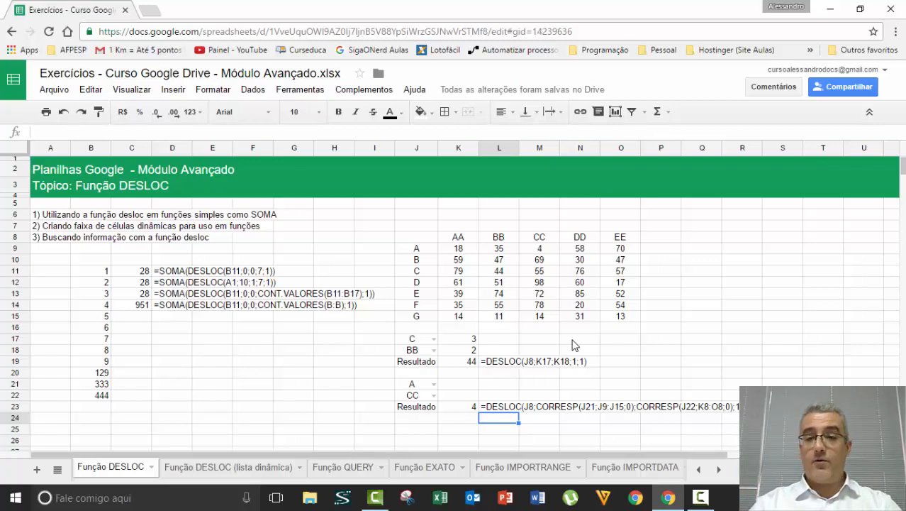
Change the Função DESLOC sheet's tab color to blue.
{"action": "left_click", "coordinate": [151, 468]}
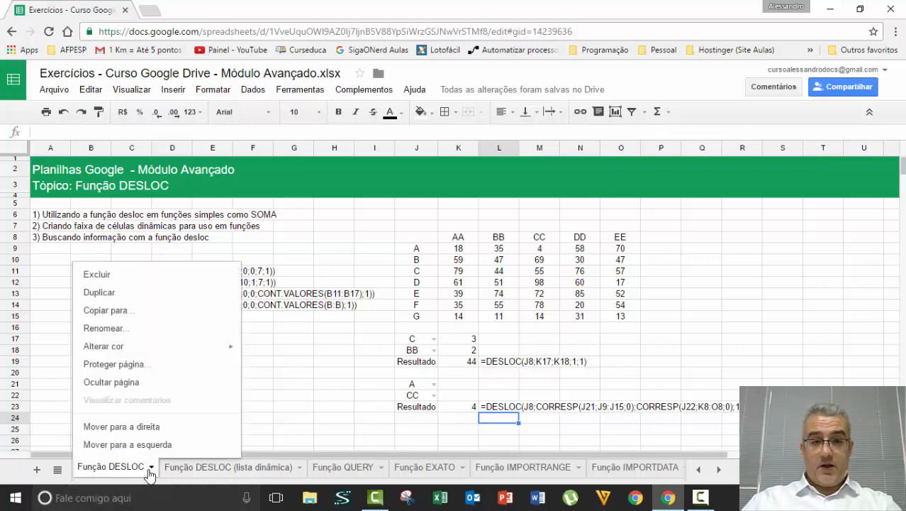
{"action": "mouse_move", "coordinate": [149, 346]}
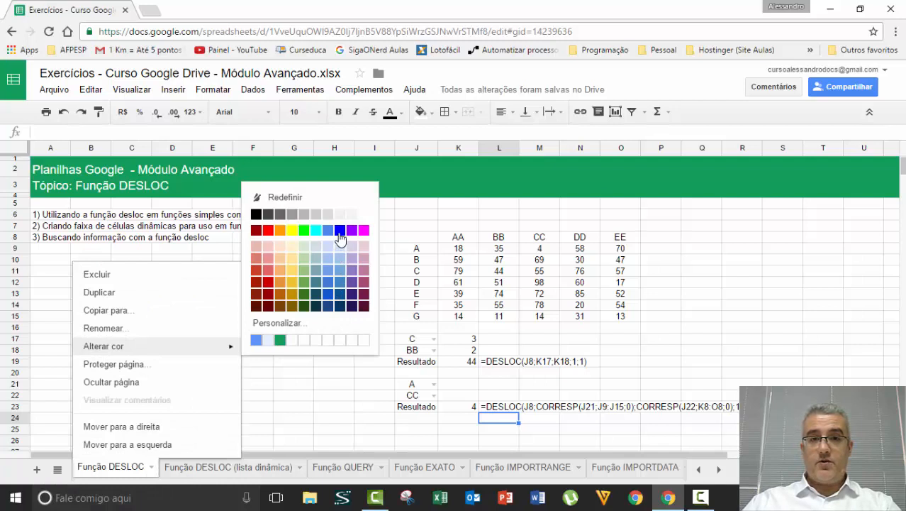
Open the Função DESLOC (lista dinâmica) sheet and look over its empty grid.
{"action": "left_click", "coordinate": [203, 468]}
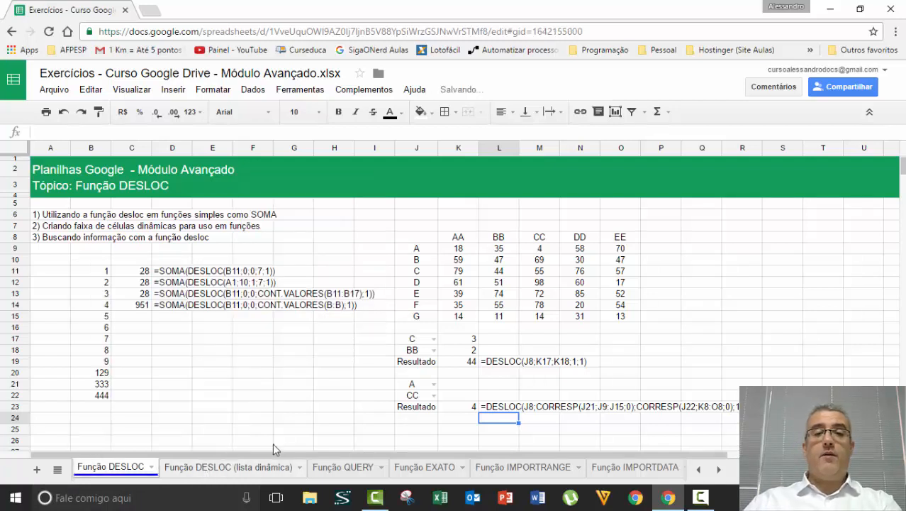
{"action": "left_click", "coordinate": [224, 293]}
{"action": "left_click", "coordinate": [197, 217]}
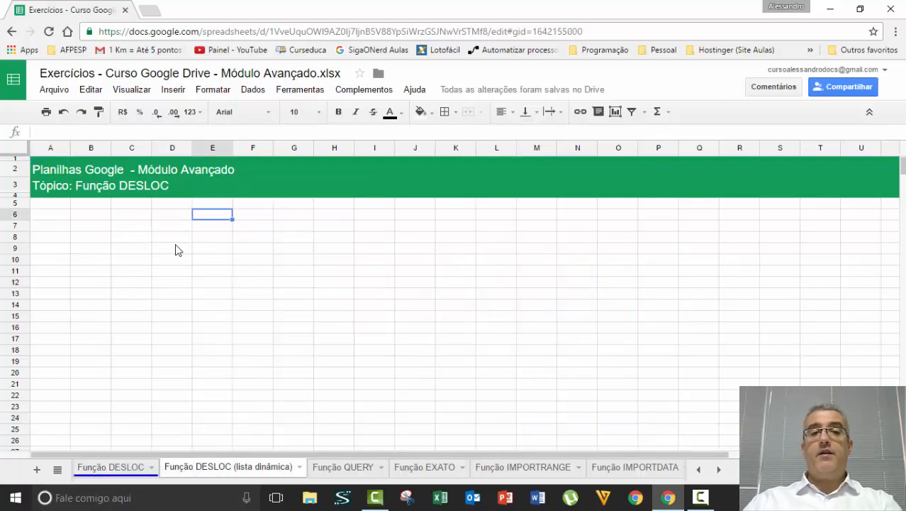
{"action": "left_click", "coordinate": [151, 247]}
{"action": "left_click", "coordinate": [140, 238]}
{"action": "left_click", "coordinate": [227, 261]}
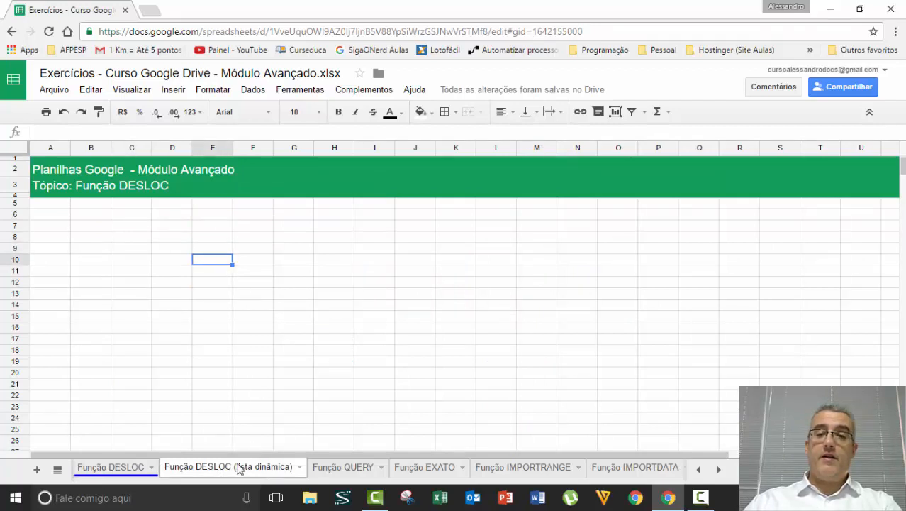
Return to the Função DESLOC sheet and minimize the browser window.
{"action": "left_click", "coordinate": [131, 468]}
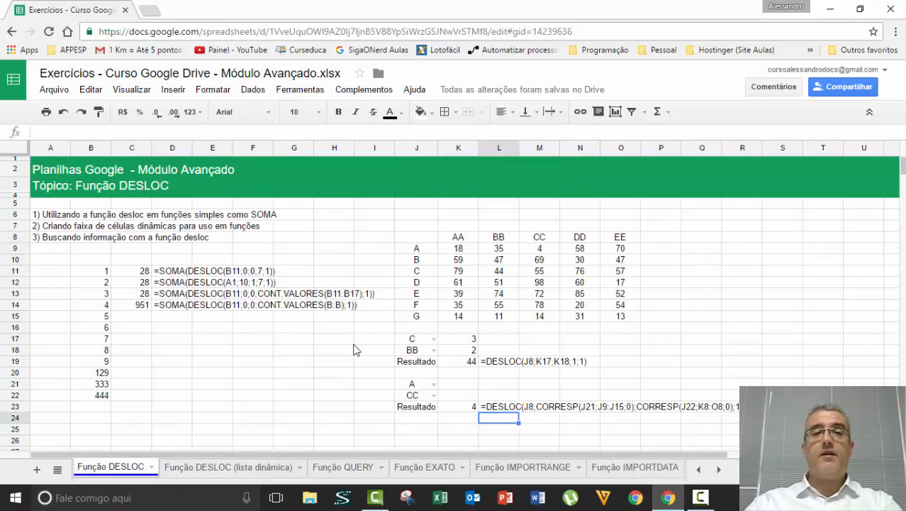
{"action": "left_click", "coordinate": [830, 9]}
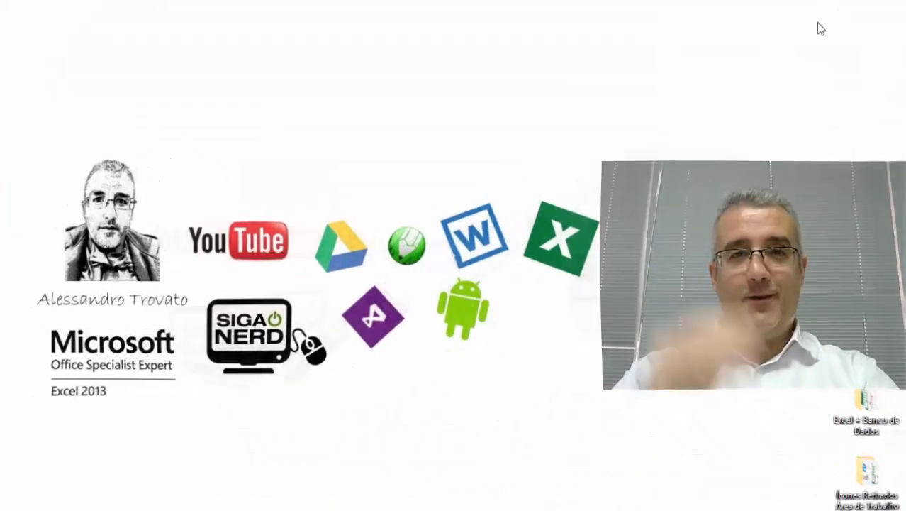